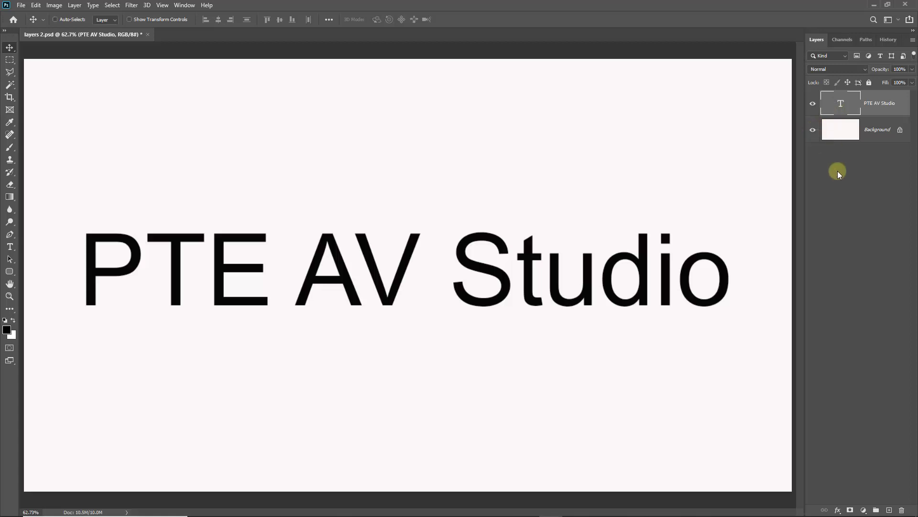
- Toggle the Background layer's visibility off and on, and add a Drop Shadow effect to the PTE AV Studio text layer
click(813, 130)
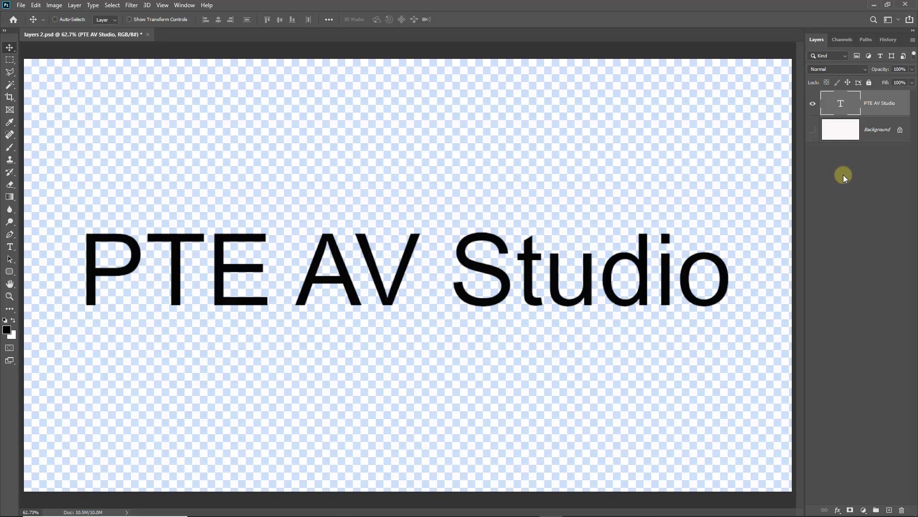
click(813, 130)
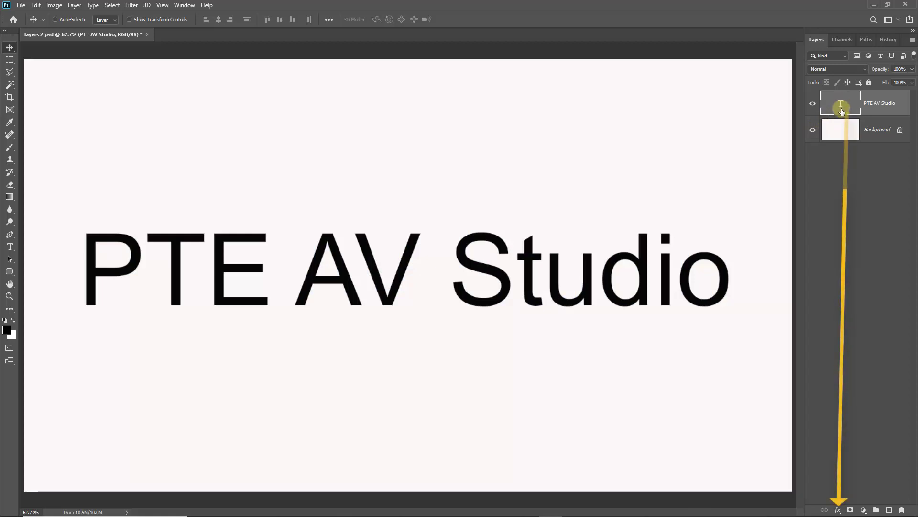
click(837, 510)
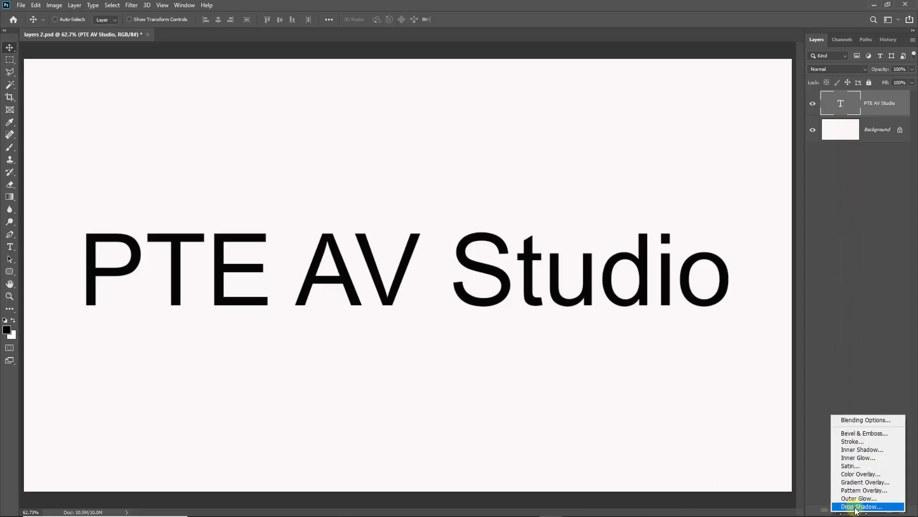
click(854, 506)
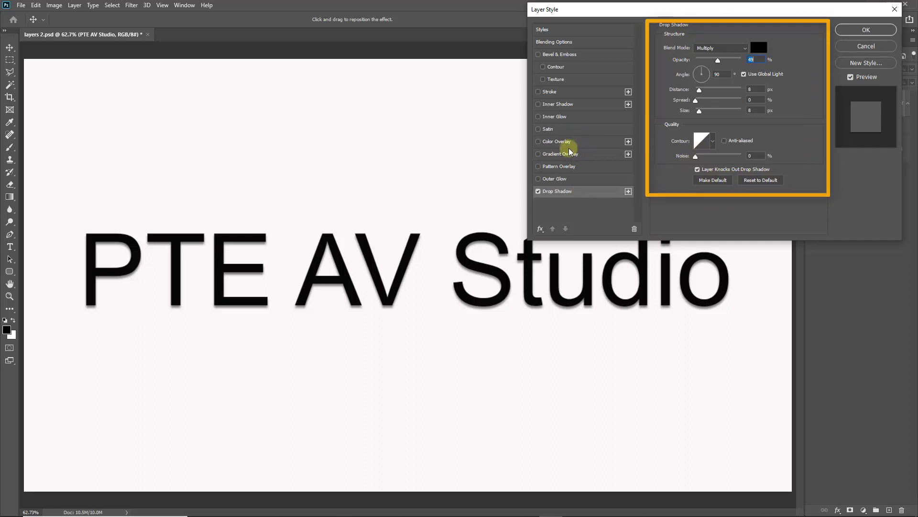
- Add a Color Overlay to the text layer's style using the light grey d9d9d9
click(538, 141)
click(574, 143)
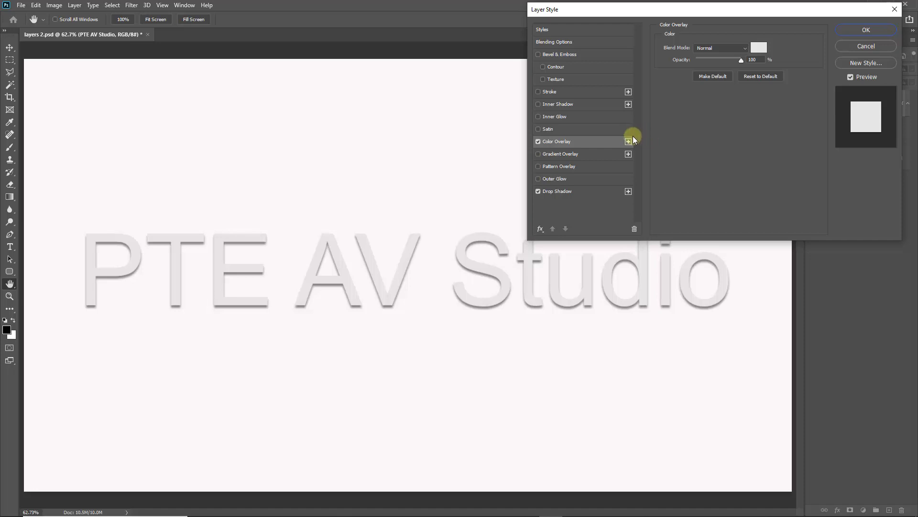
click(759, 48)
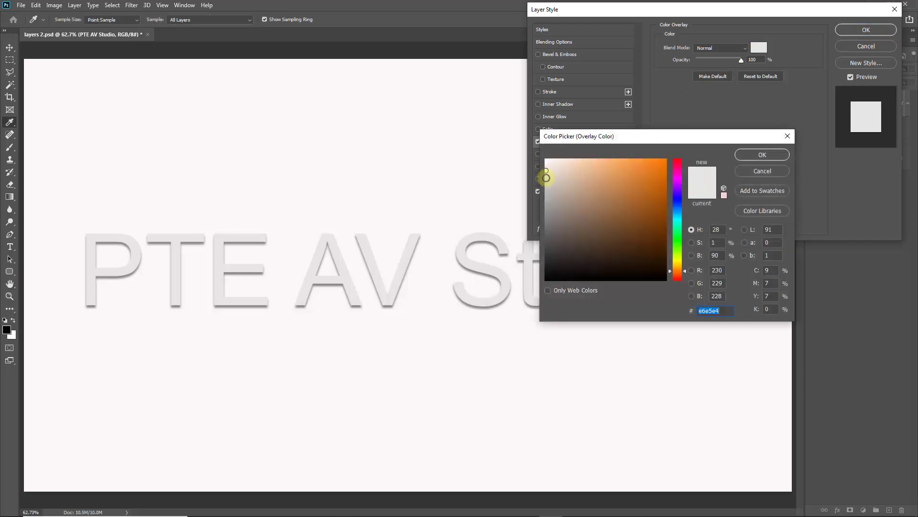
click(545, 177)
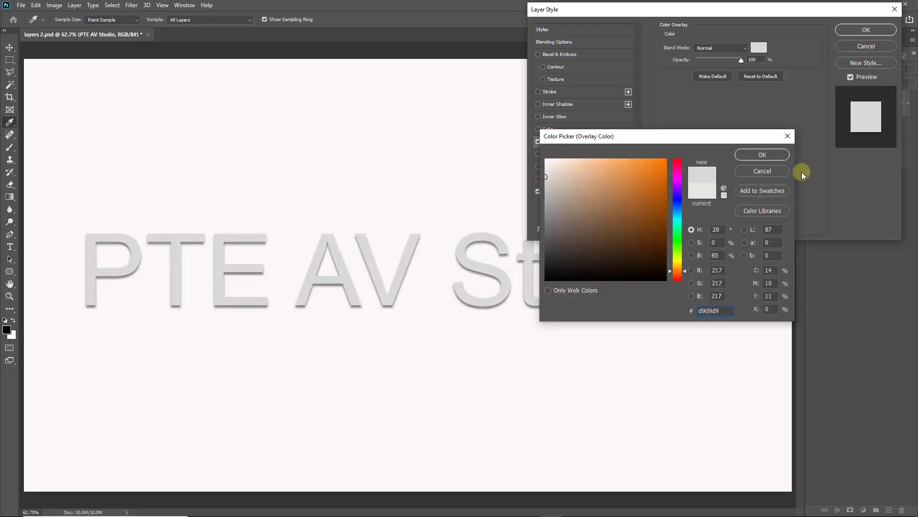
click(757, 156)
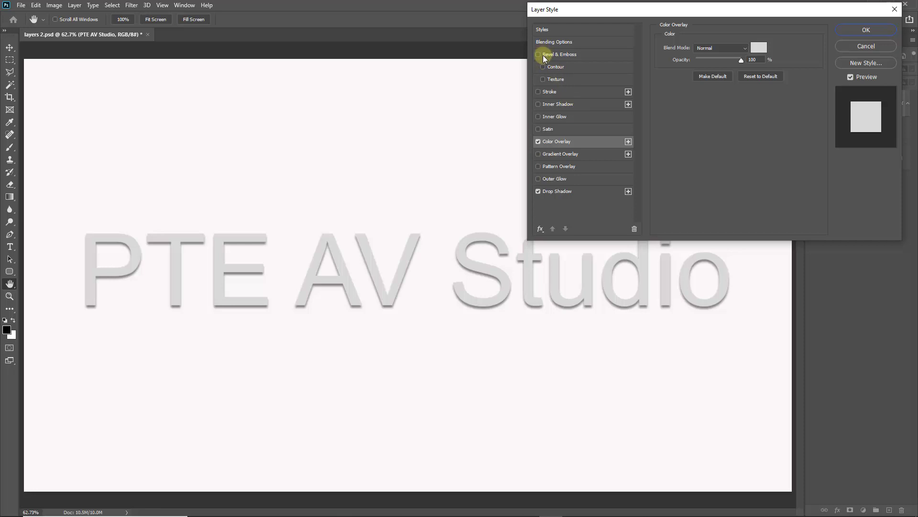
- Add a Stroke effect to the text with its position set to Outside, and apply the layer style
click(538, 92)
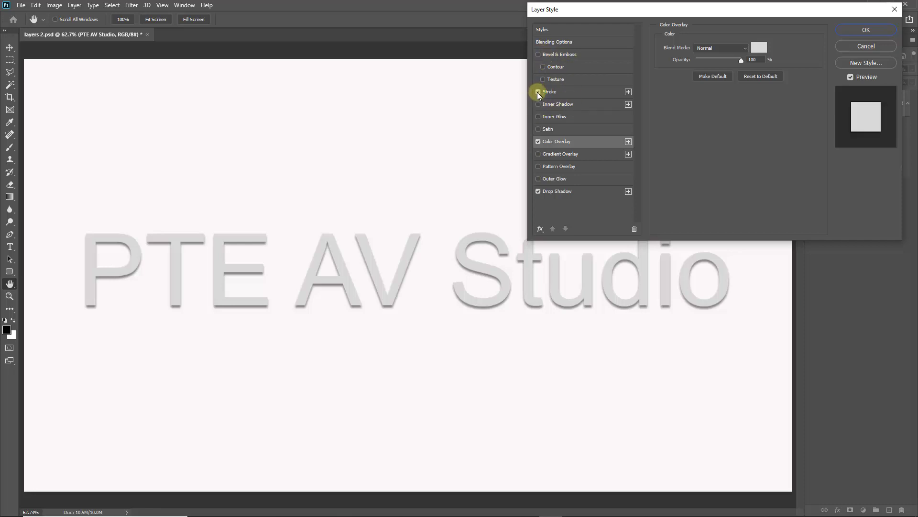
click(584, 91)
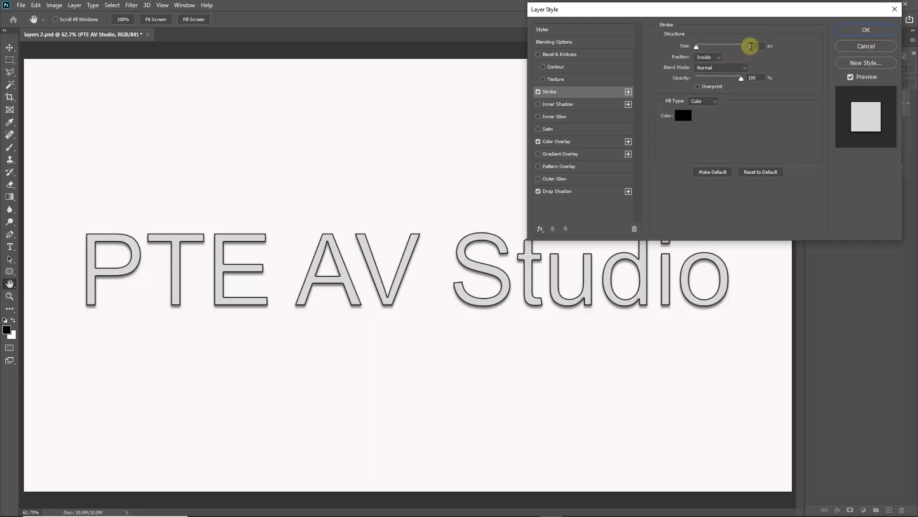
click(718, 57)
click(707, 66)
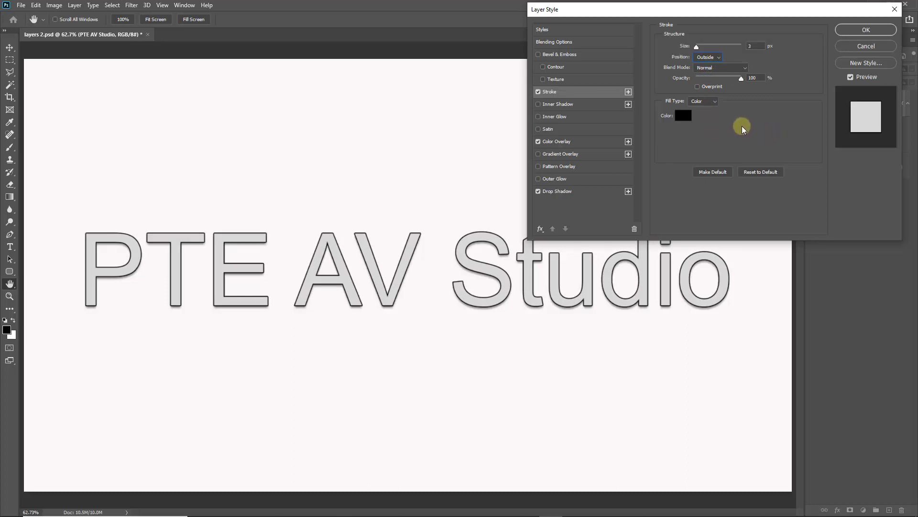
click(866, 30)
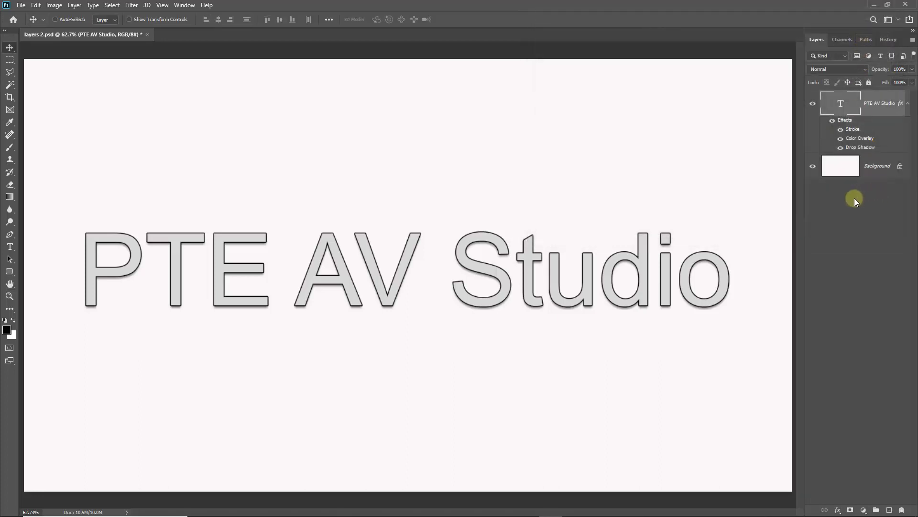
- Hide the Background layer and rasterize both the type and the layer style of the PTE AV Studio layer
click(813, 167)
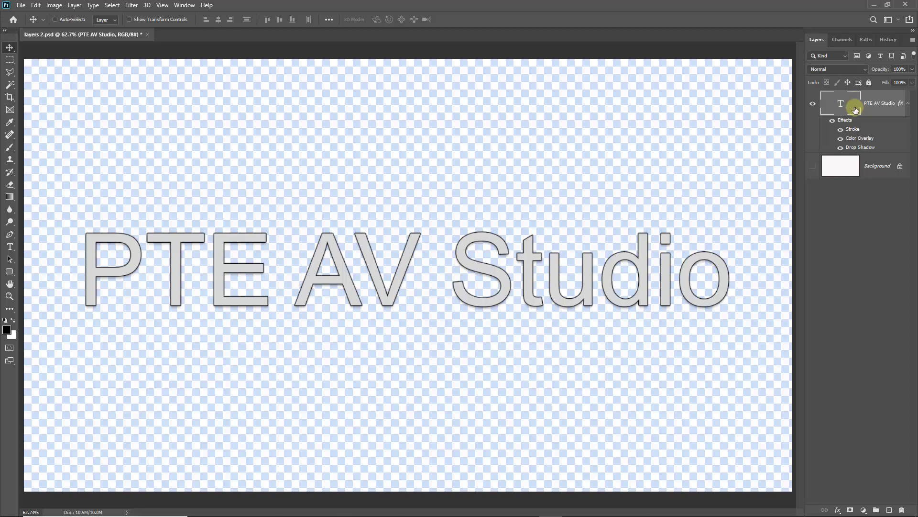
right_click(885, 103)
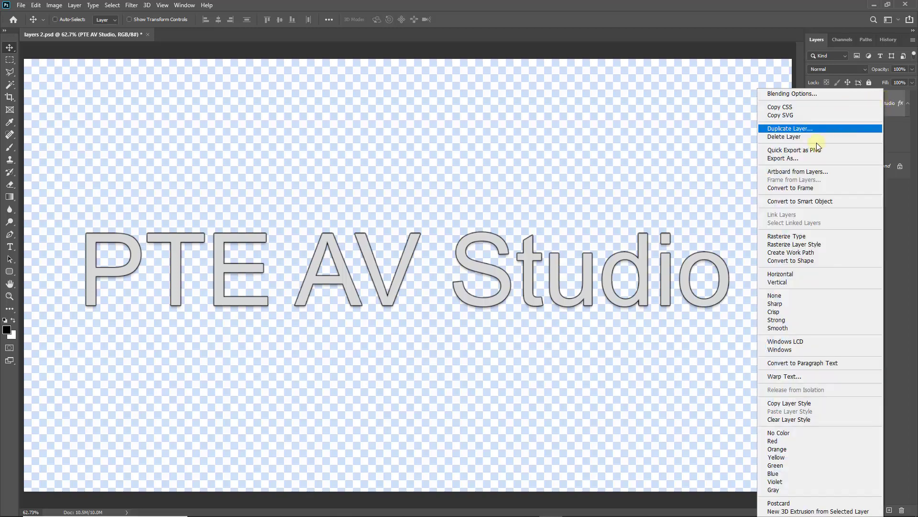
click(799, 236)
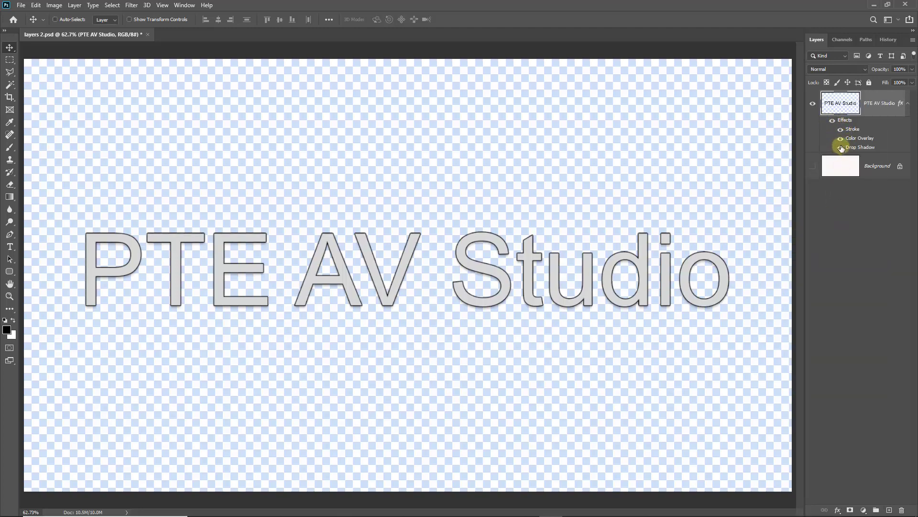
right_click(880, 105)
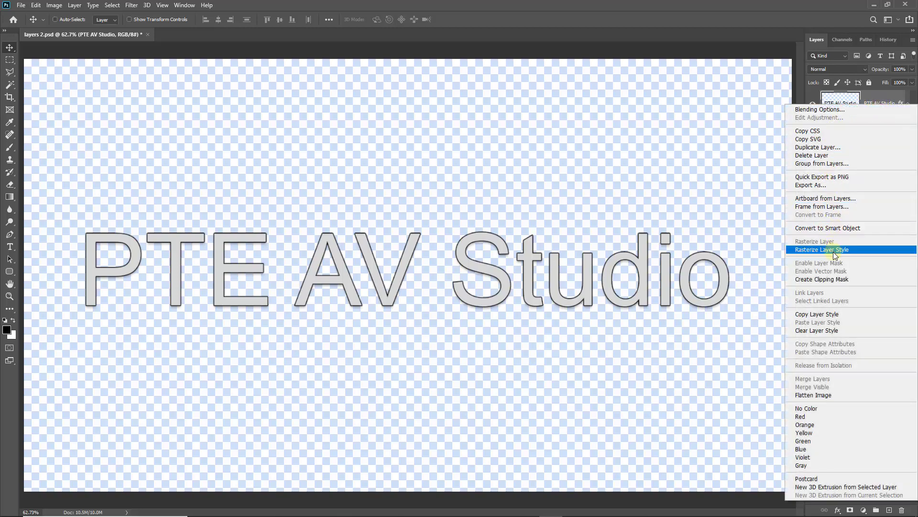
click(828, 248)
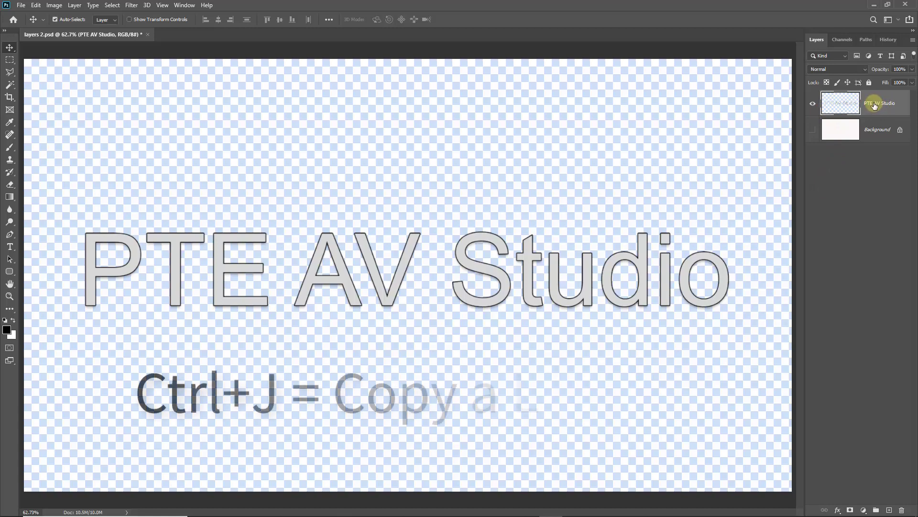
- Duplicate the rasterized PTE AV Studio layer twelve times
key(ctrl+j)
key(ctrl+j)
key(ctrl+j)
key(ctrl+j)
key(ctrl+j)
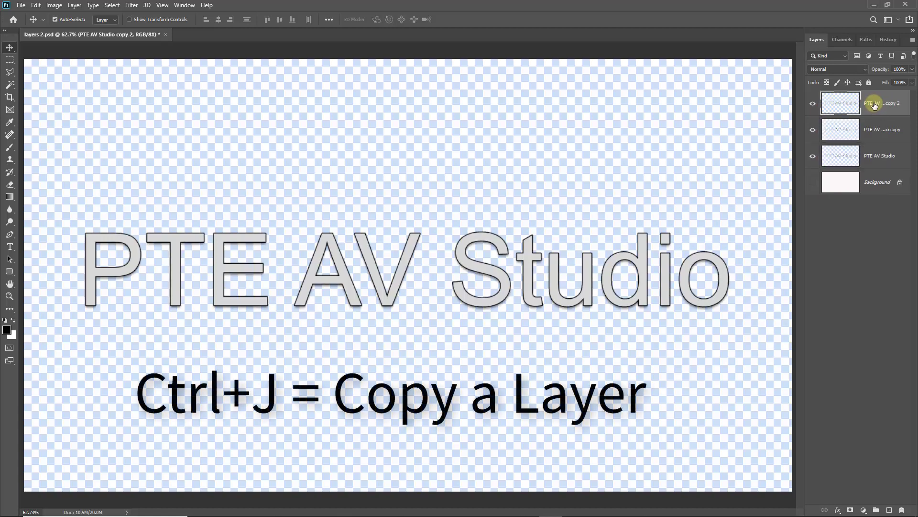
key(ctrl+j)
key(ctrl+j)
key(ctrl+j)
key(ctrl+j)
key(ctrl+j)
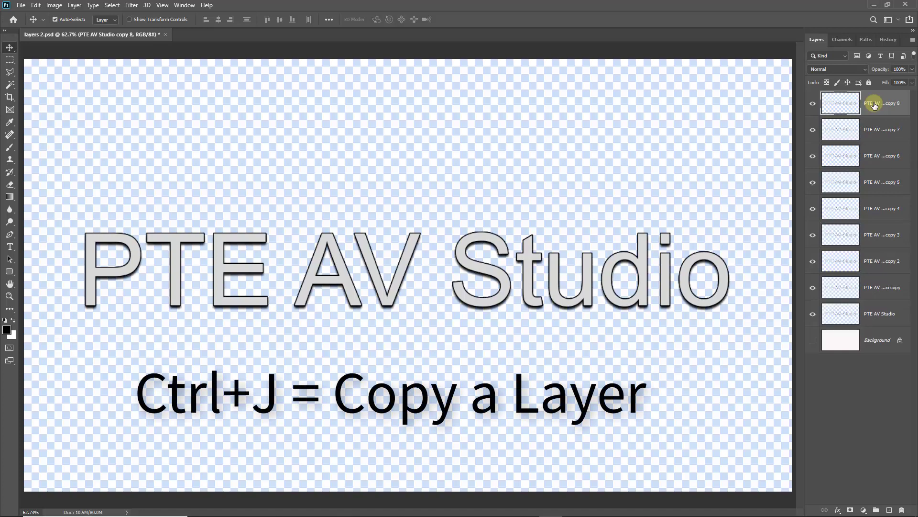
key(ctrl+j)
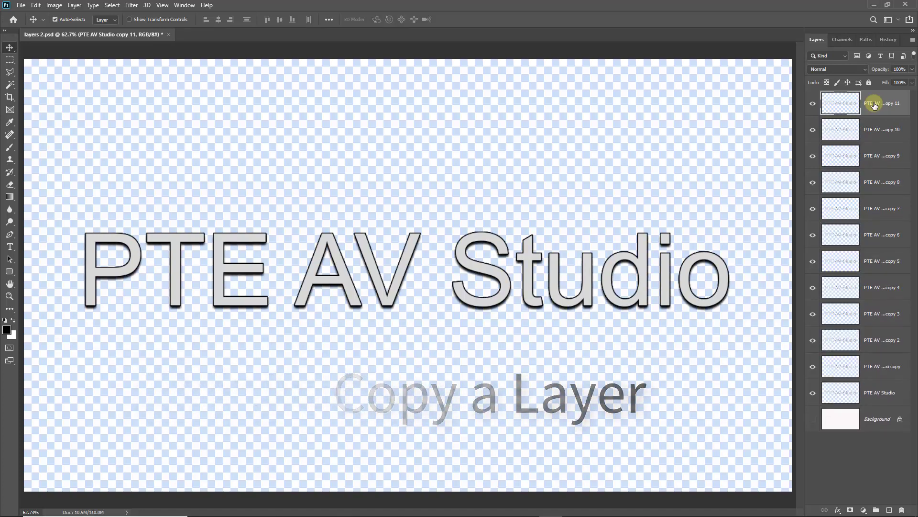
key(ctrl+j)
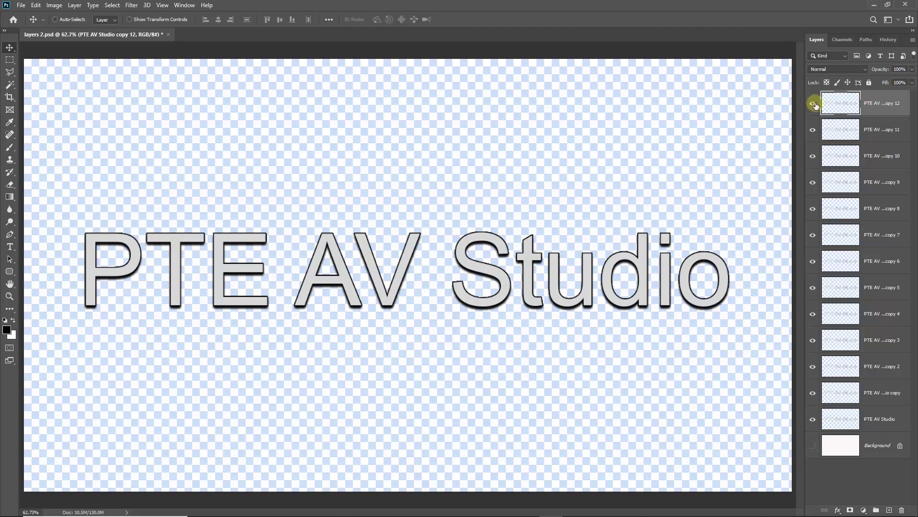
- Hide all the copies, cut everything except the letter P from the original PTE AV Studio layer, and hide that layer
drag(814, 105, 828, 398)
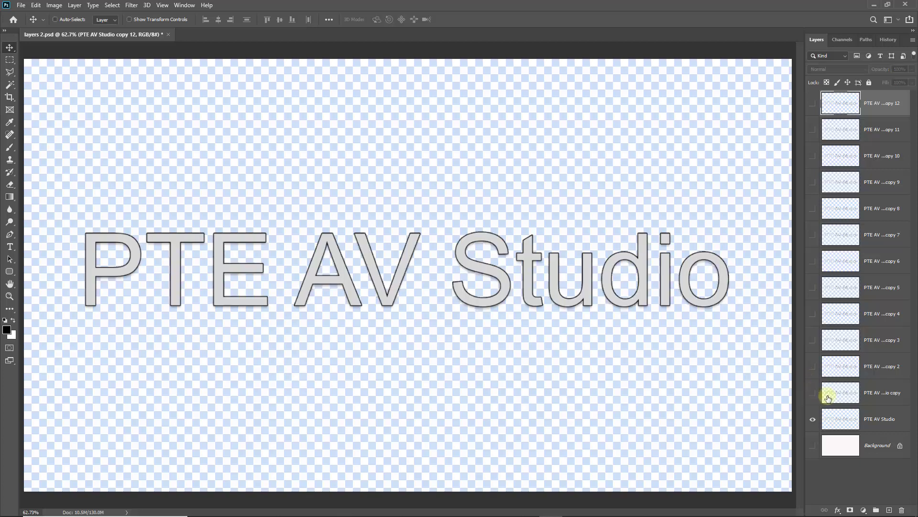
click(875, 425)
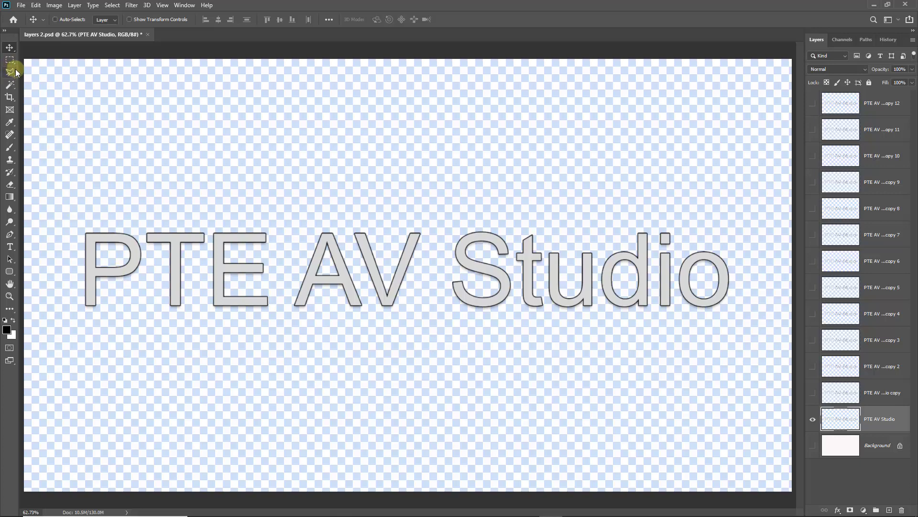
drag(12, 63, 34, 60)
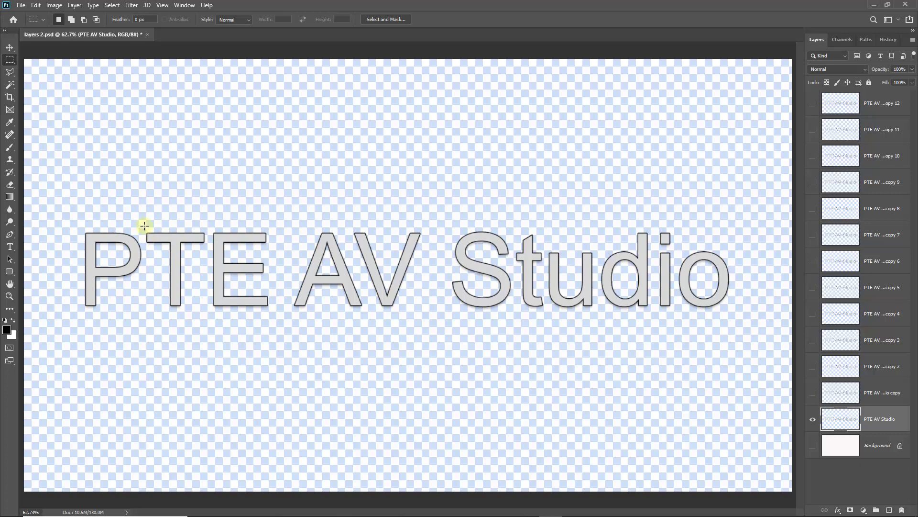
drag(144, 225, 750, 327)
key(ctrl+x)
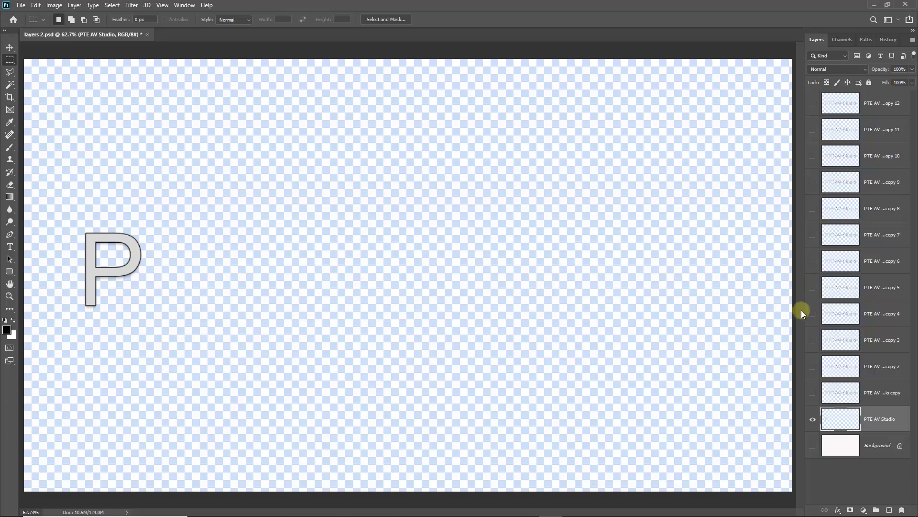
click(813, 421)
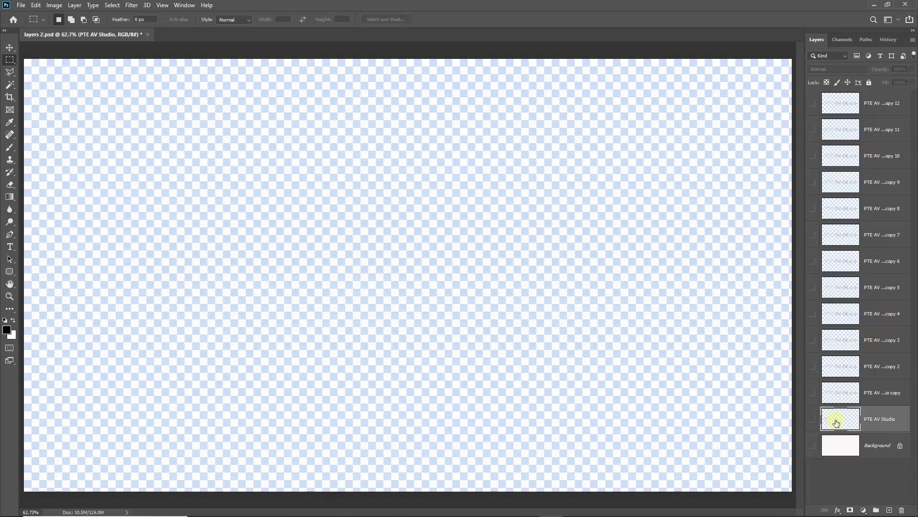
- Show the first copy of the PTE AV Studio layer, remove everything except the letter T, and hide it again
click(874, 395)
click(812, 395)
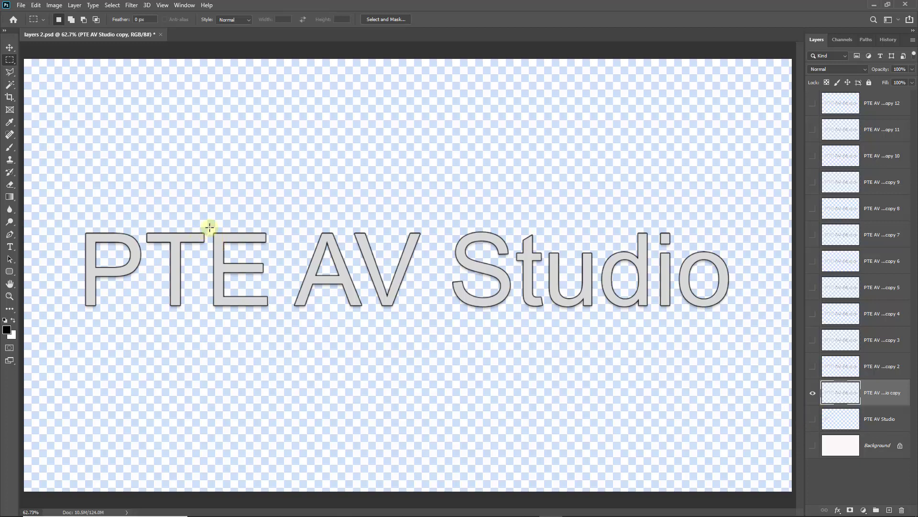
drag(209, 227, 738, 322)
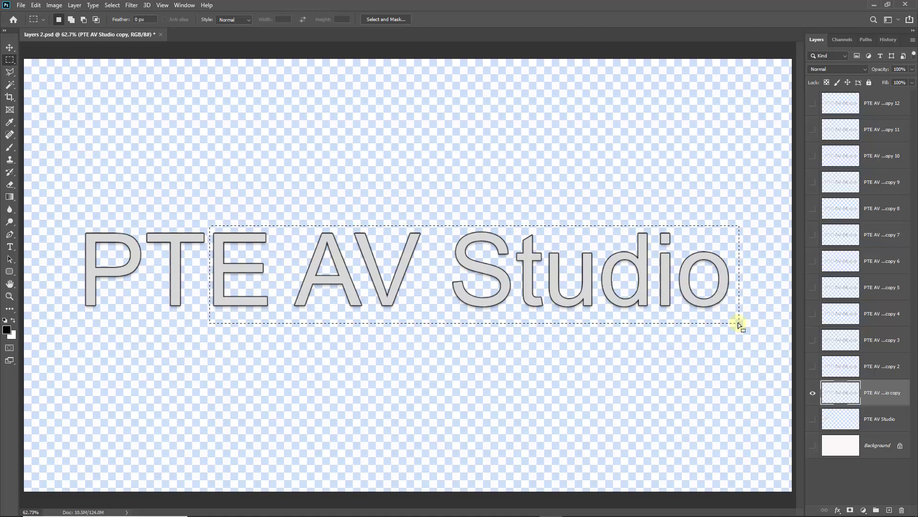
key(Delete)
key(ctrl+d)
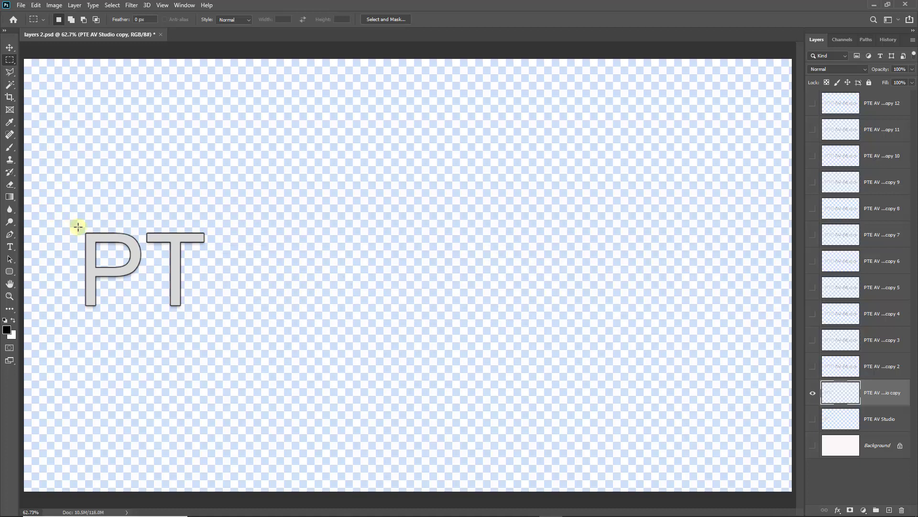
drag(72, 227, 143, 316)
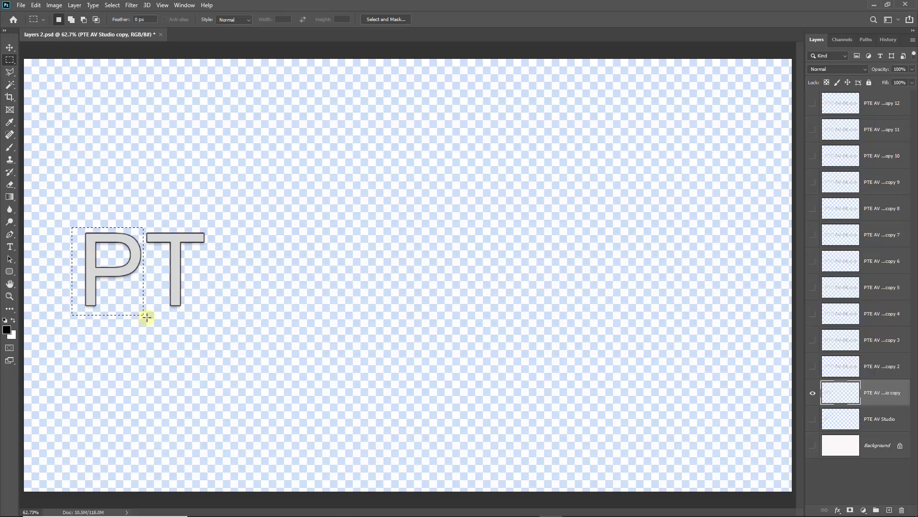
key(ctrl+x)
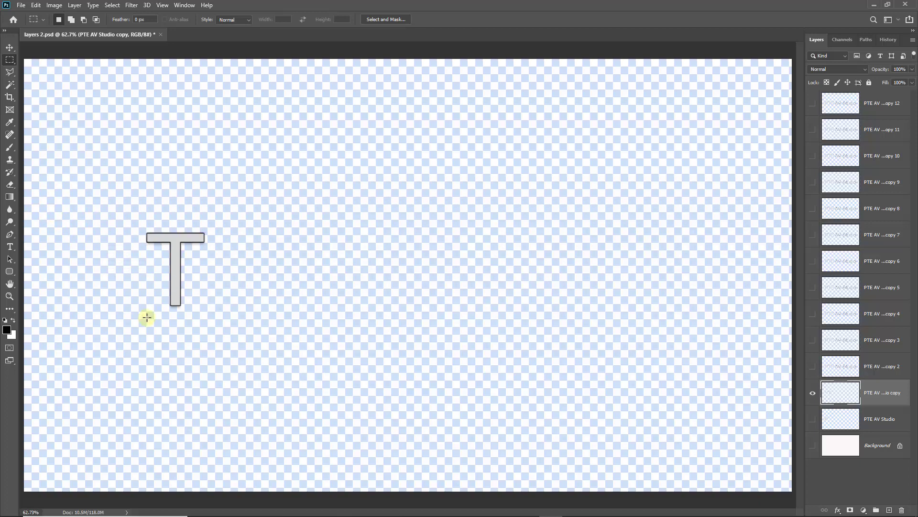
click(813, 393)
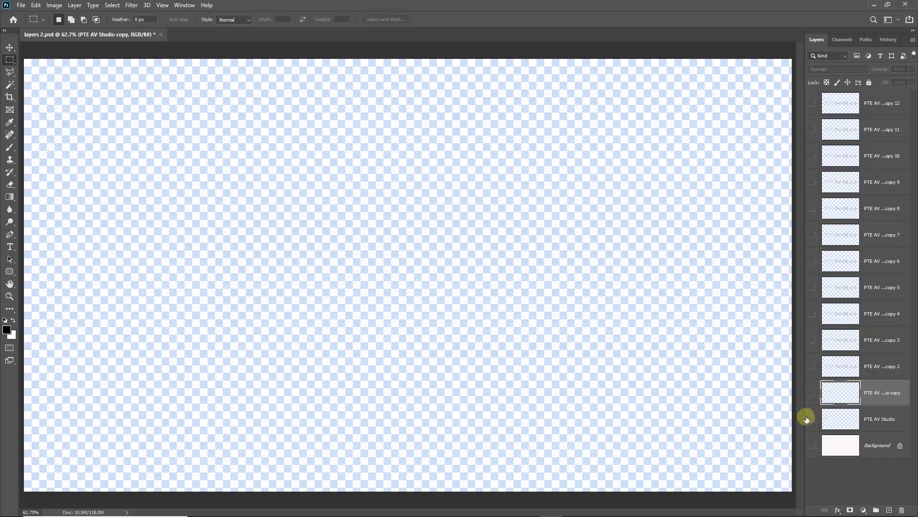
- Turn on the visibility of the P and T layers to check the separated letters
click(813, 419)
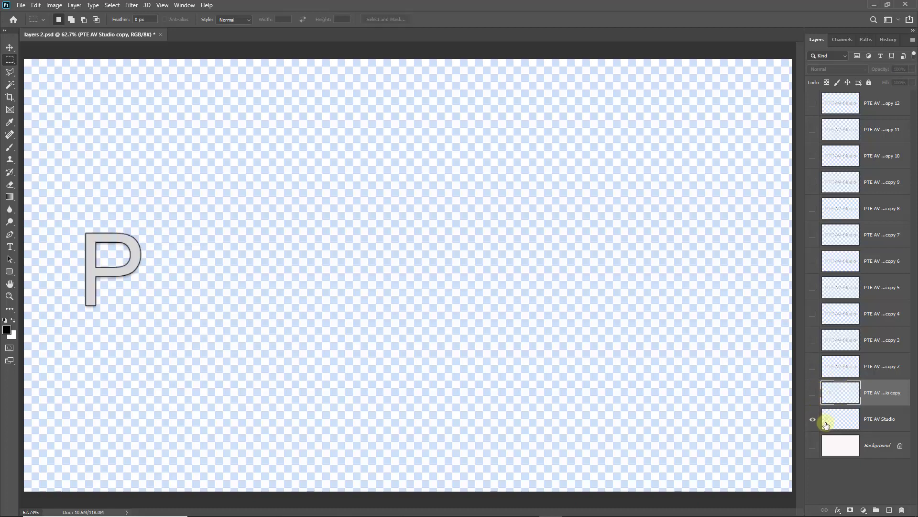
click(813, 393)
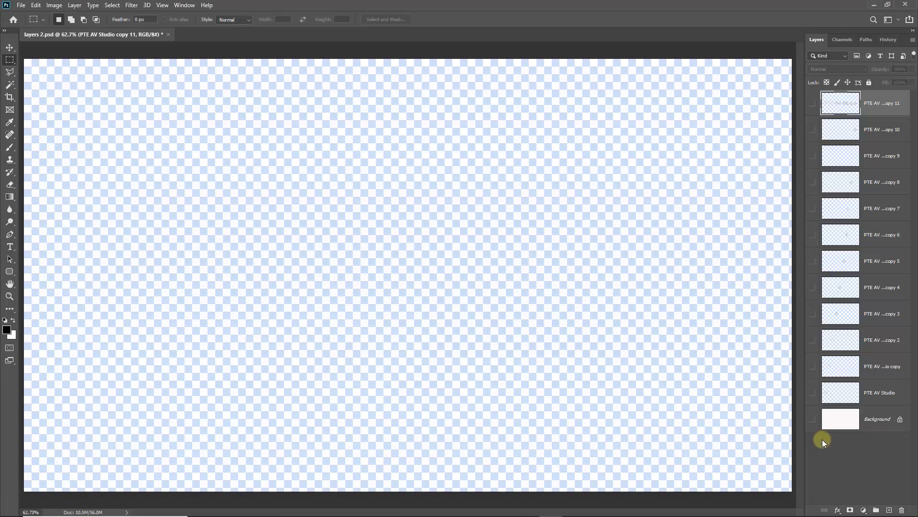
click(812, 393)
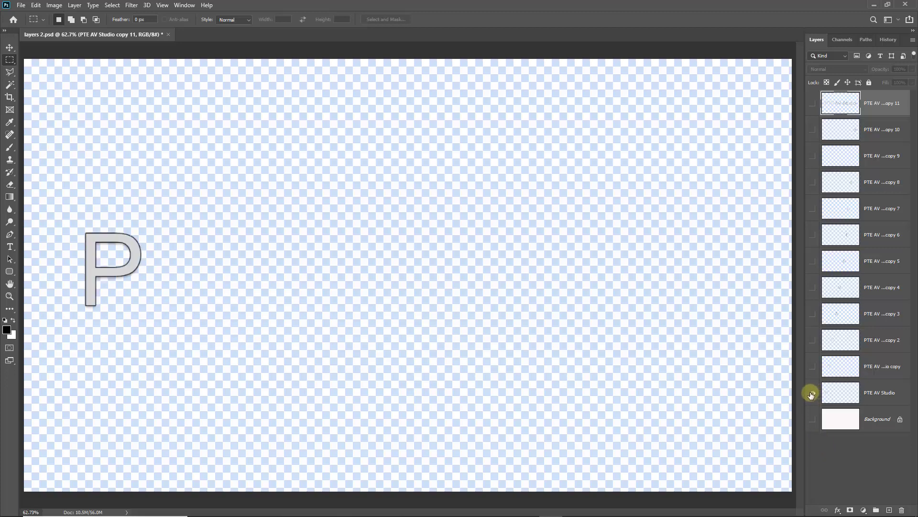
- Turn on the visibility of the remaining letter layers one by one, from the first copy up to copy 10, to check the title
click(812, 367)
click(812, 340)
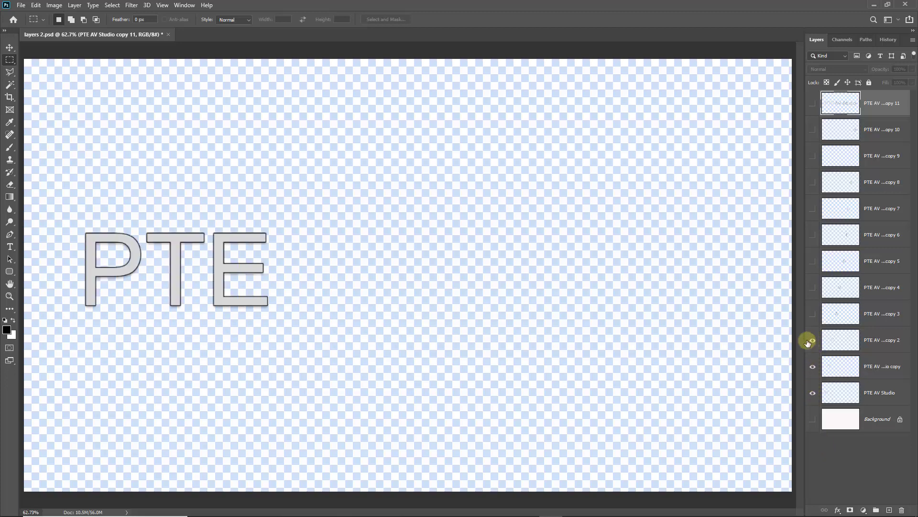
click(813, 314)
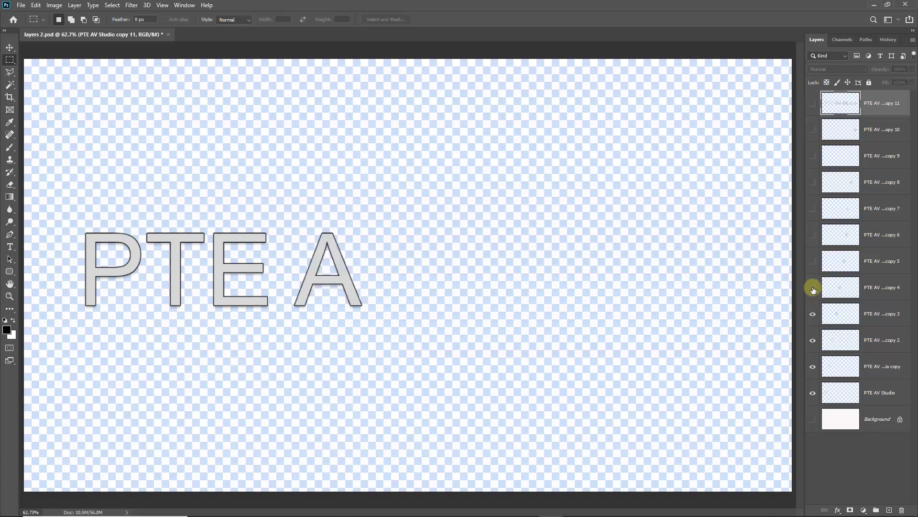
click(813, 288)
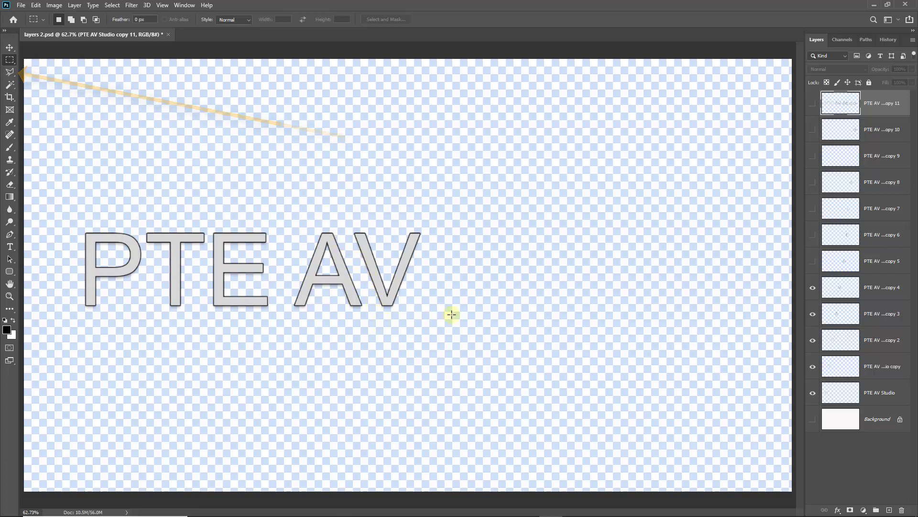
click(813, 262)
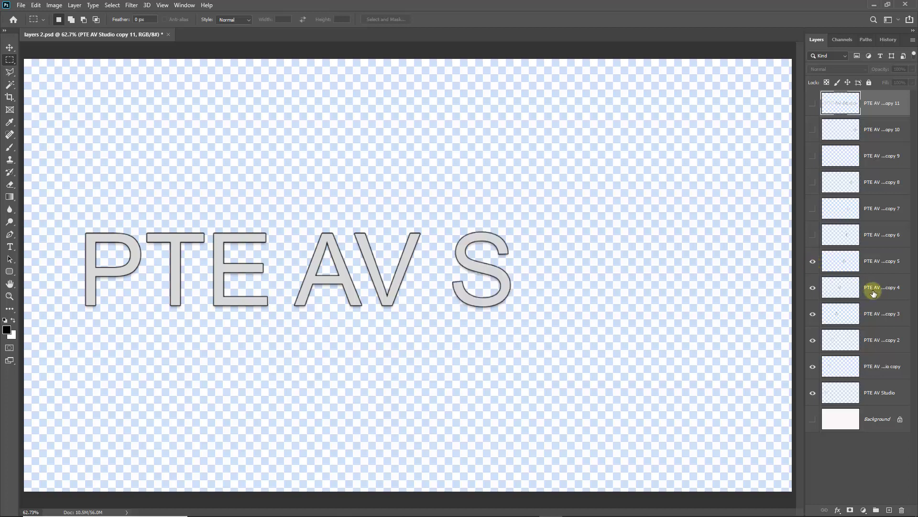
click(878, 287)
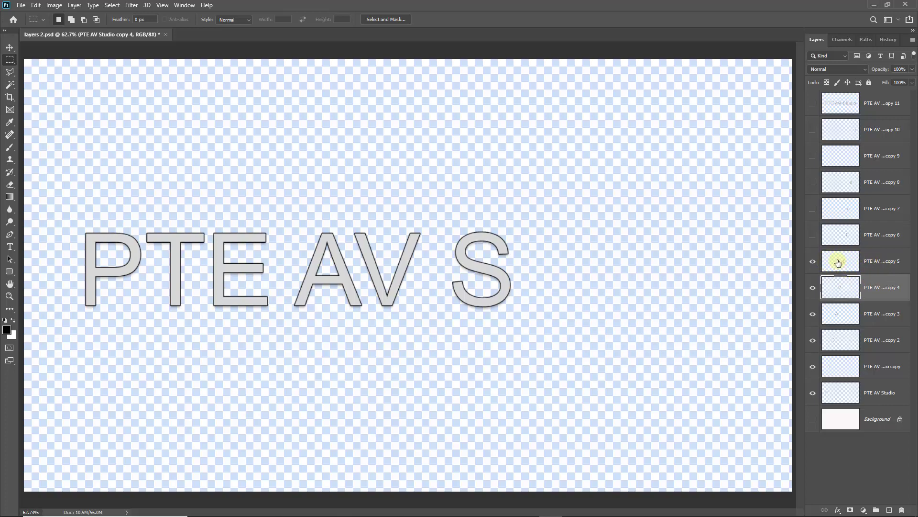
click(813, 235)
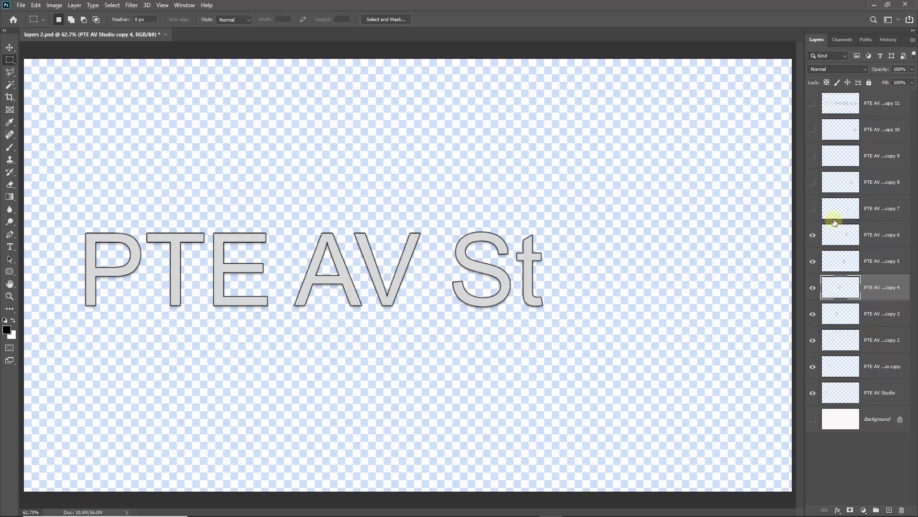
click(813, 209)
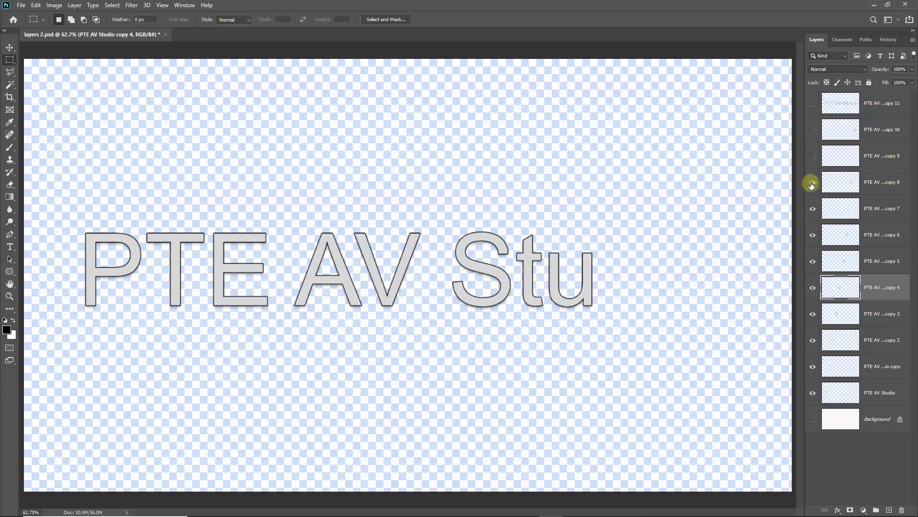
click(812, 183)
click(813, 157)
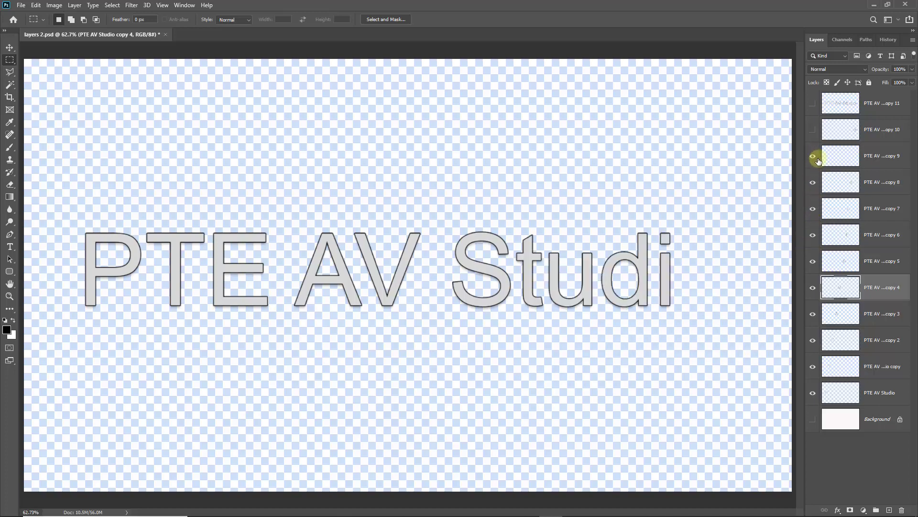
click(812, 129)
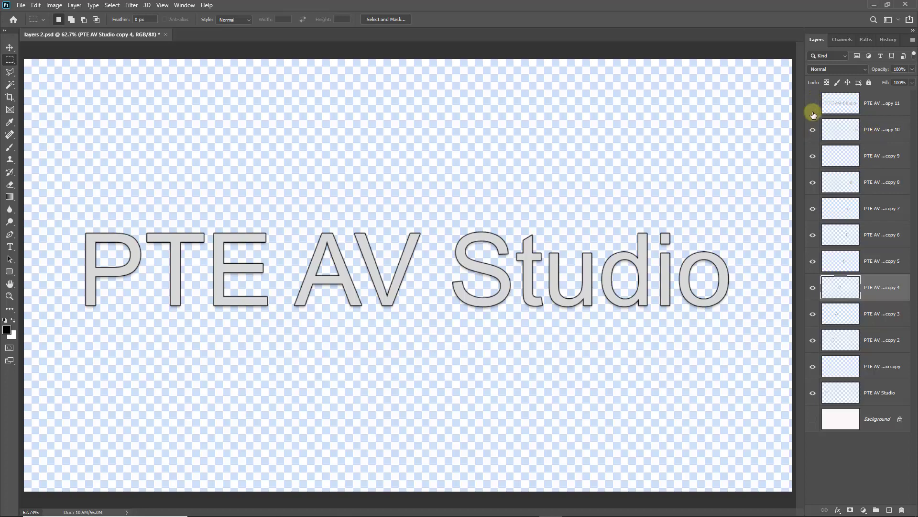
- Hide all the title layers, show the complete title on copy 11, and make all the letter layers visible with the Background layer hidden
drag(812, 106, 812, 397)
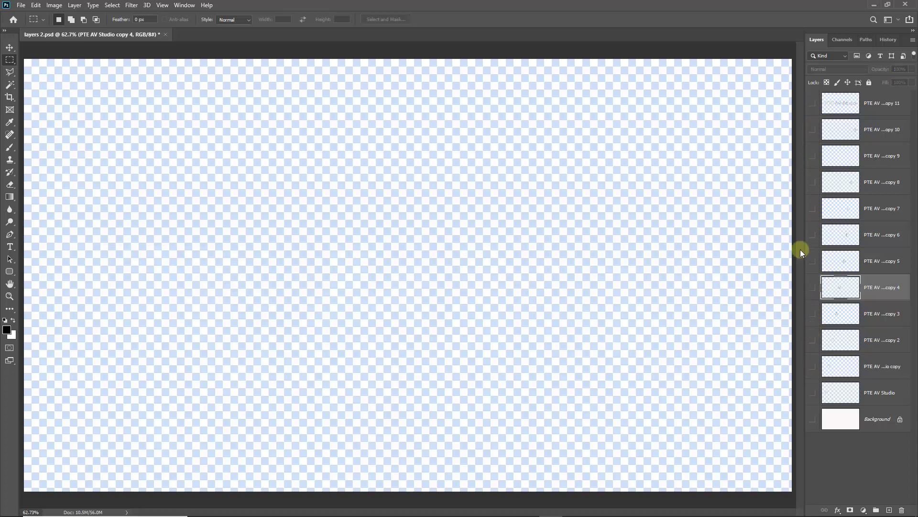
click(812, 103)
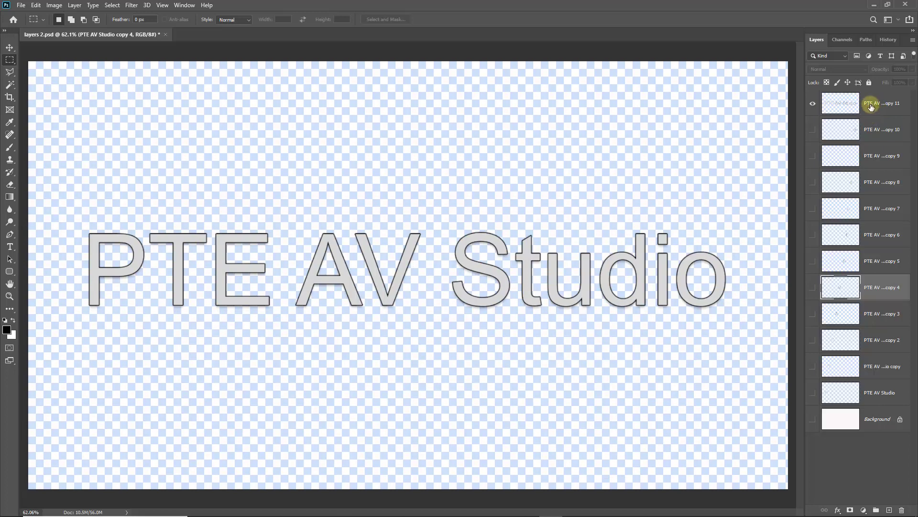
drag(813, 131, 813, 388)
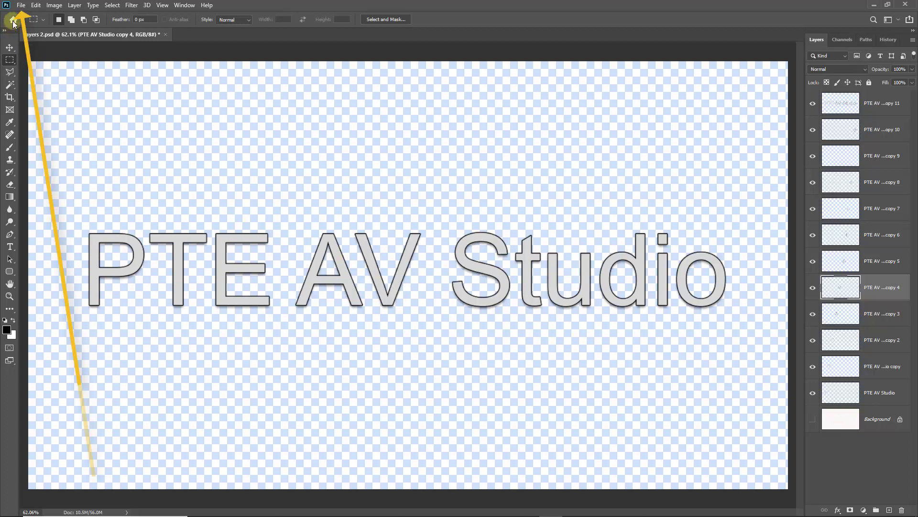
- Set up Export Layers to Files with the Individual Letters folder in Pictures as destination and Letters as the file name prefix
click(21, 5)
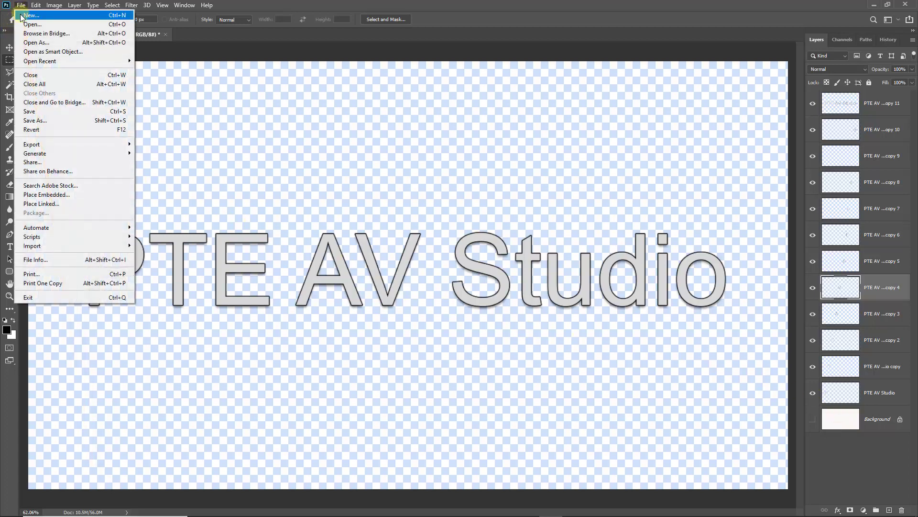
mouse_move(41, 149)
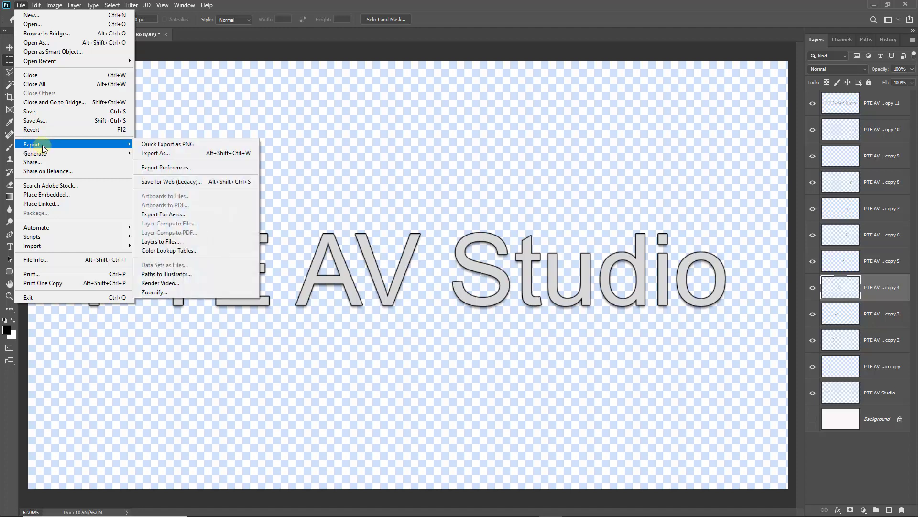
click(170, 244)
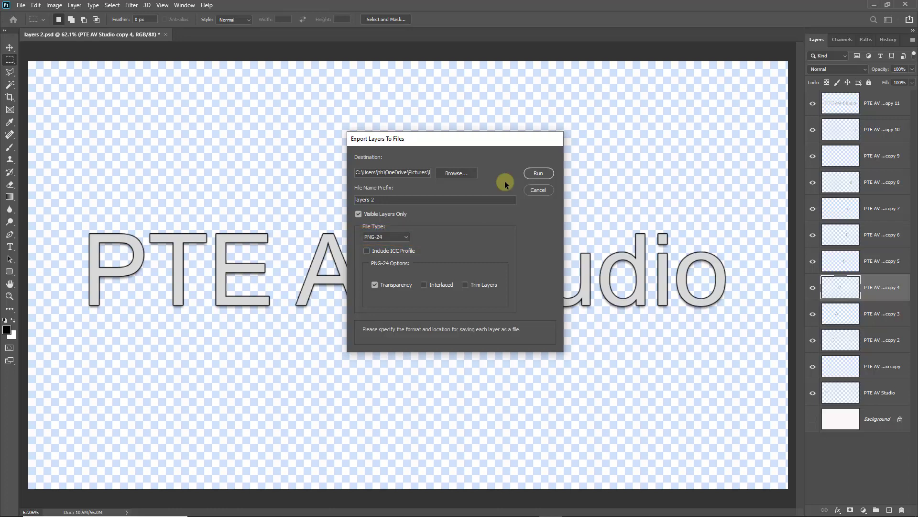
click(462, 173)
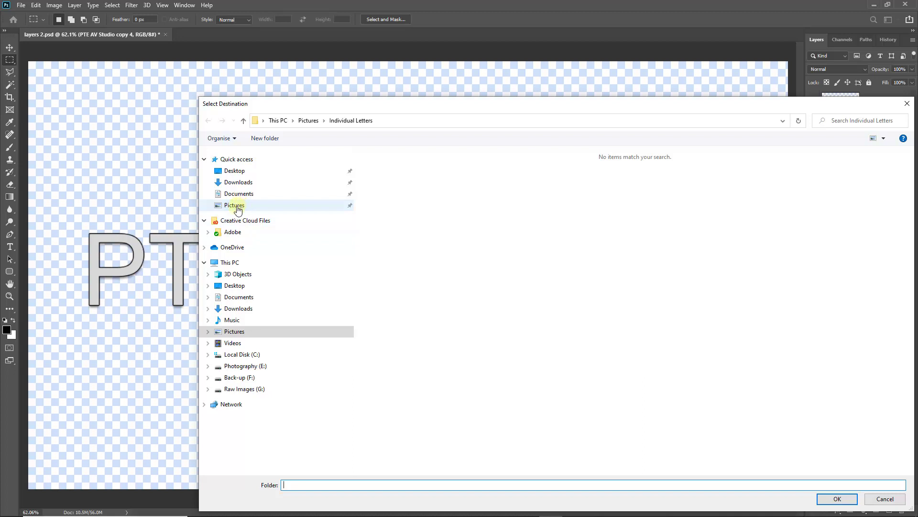
click(238, 209)
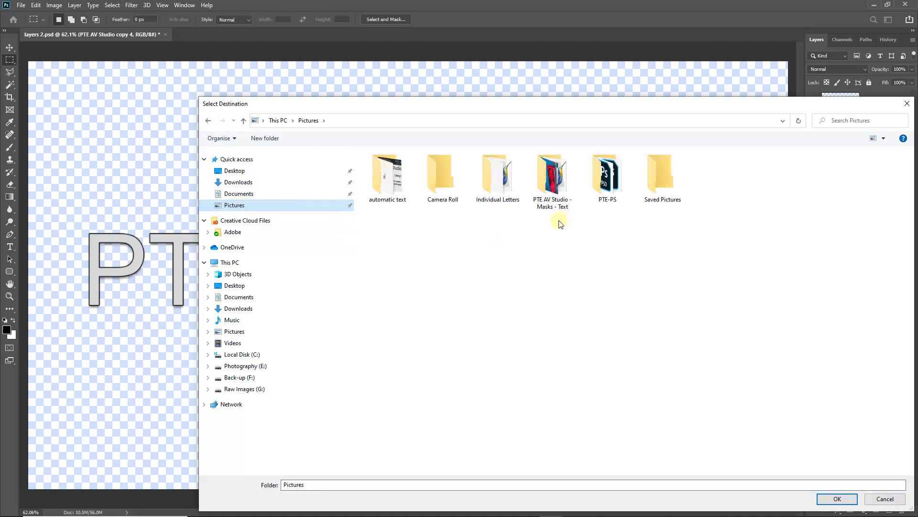
click(499, 183)
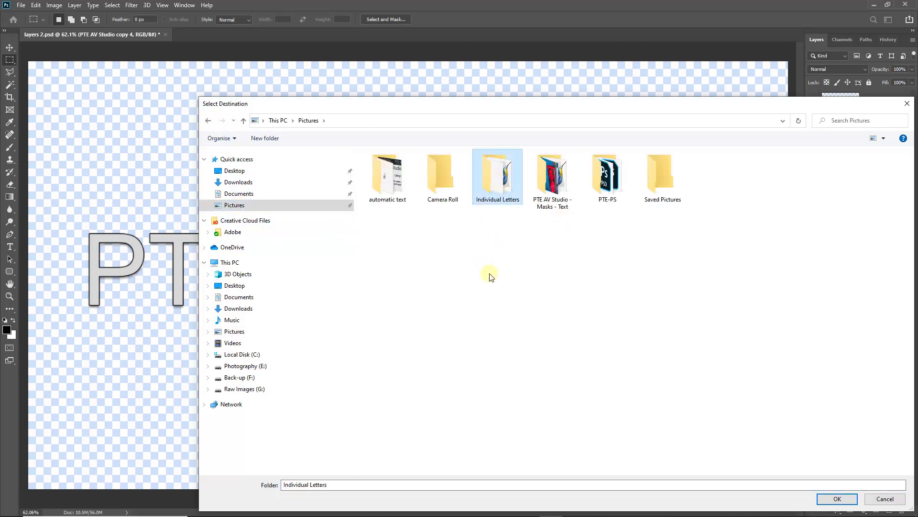
click(834, 499)
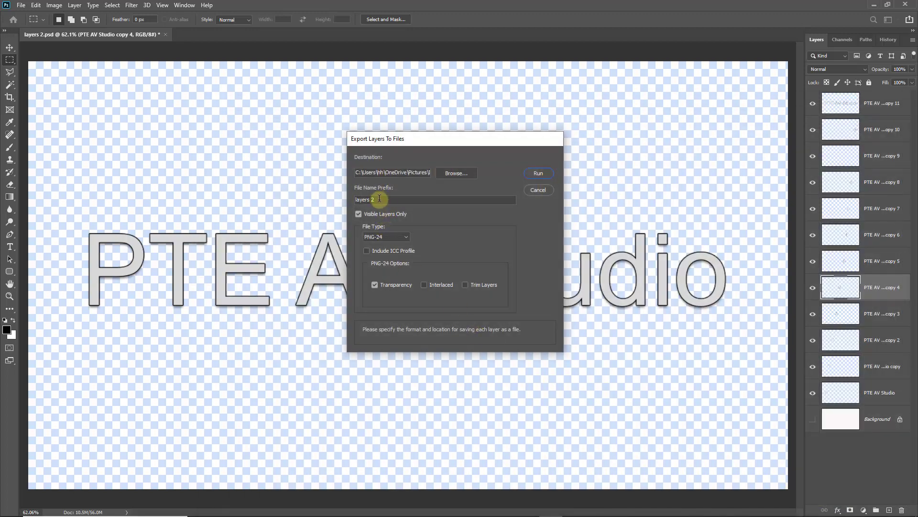
drag(379, 198, 338, 203)
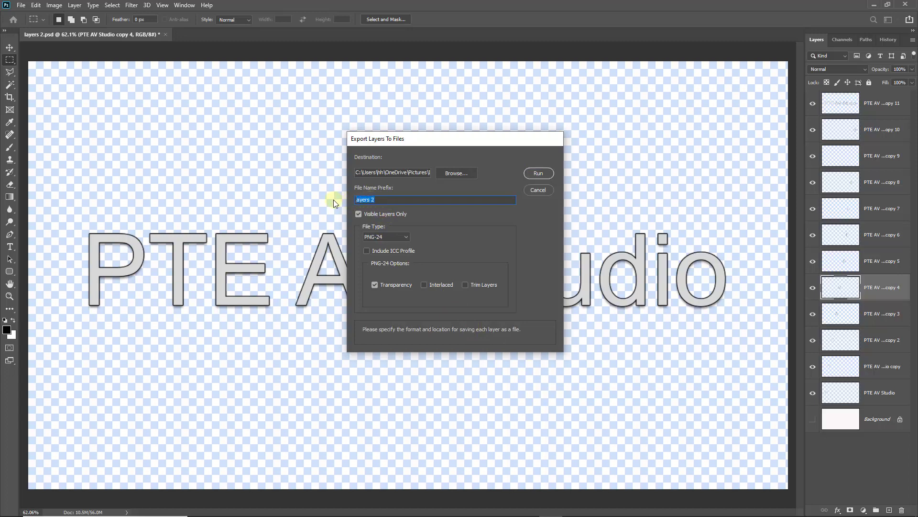
text(Letters)
- Try JPEG as the export file type and set it back to PNG-24
click(406, 237)
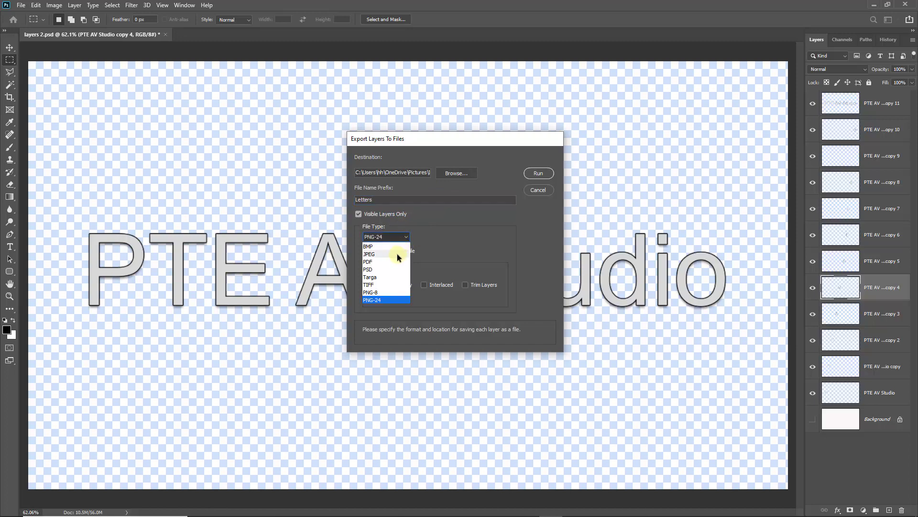
click(397, 254)
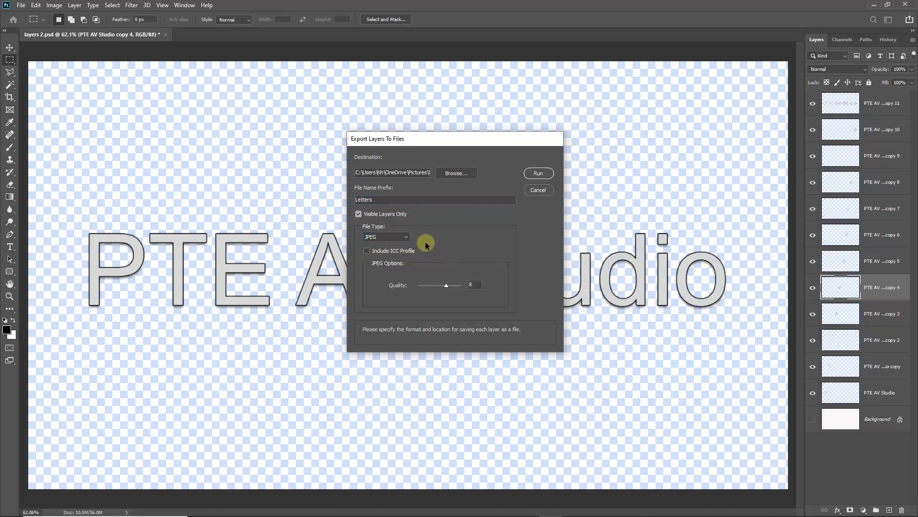
click(404, 237)
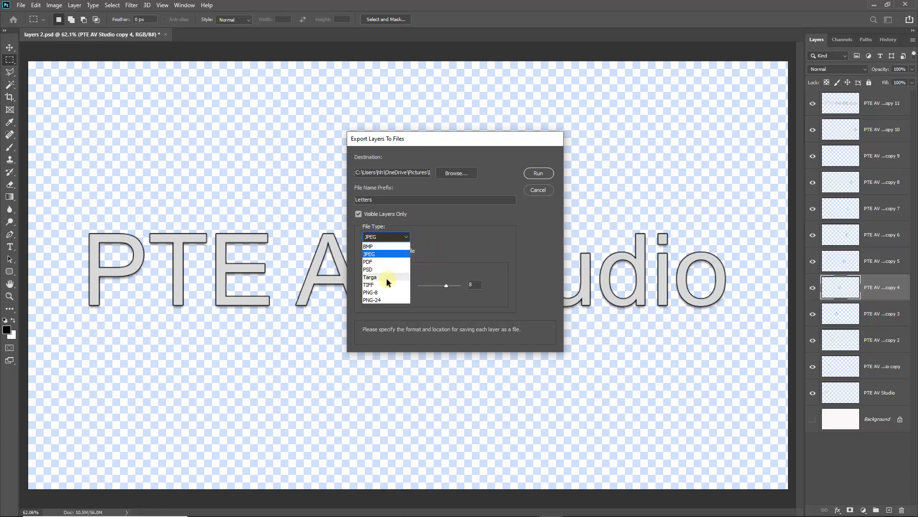
click(374, 300)
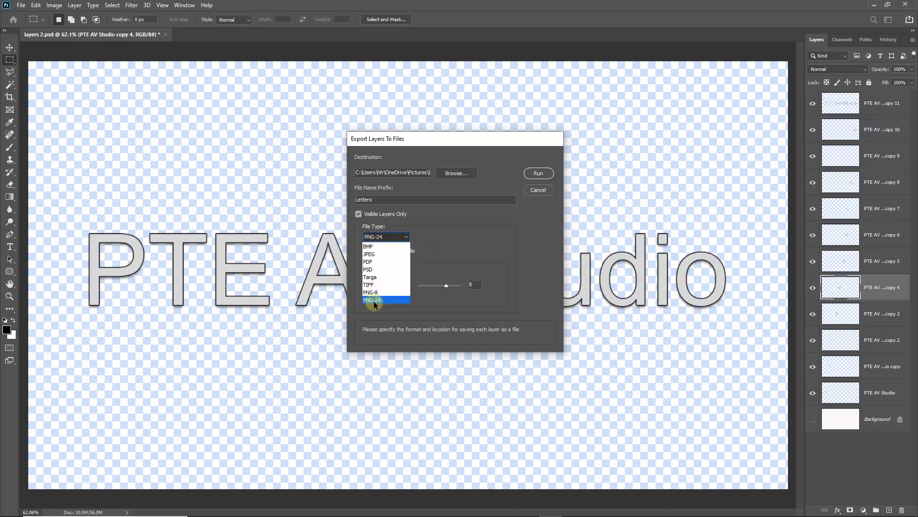
click(374, 300)
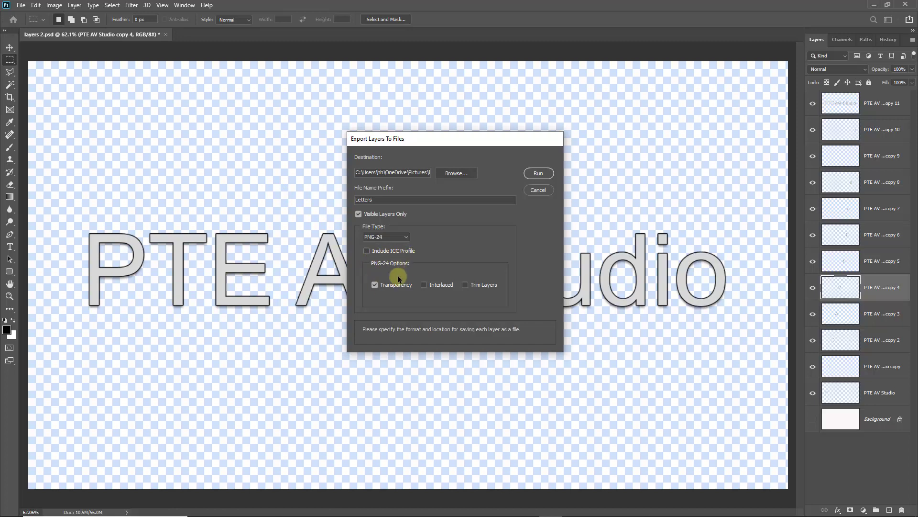
- Try the Trim Layers option, turn it off again, and export the visible layers to files
click(465, 285)
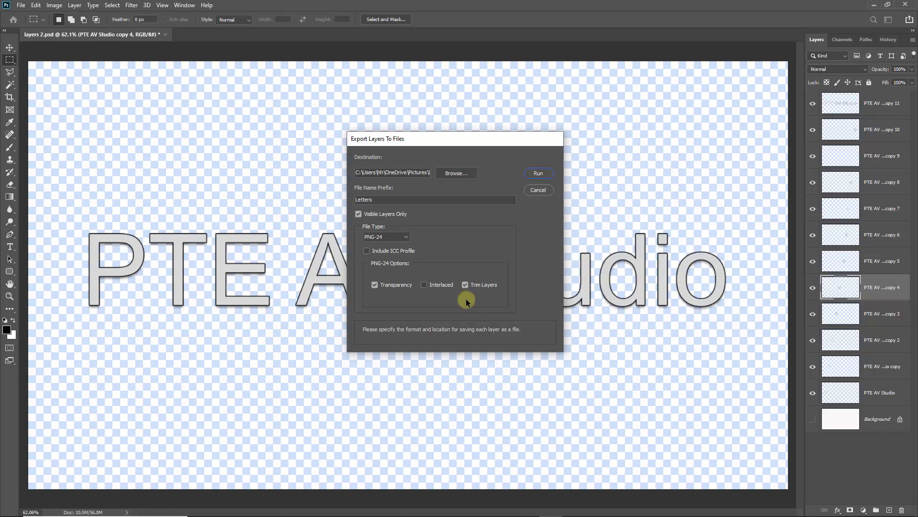
click(464, 284)
click(537, 172)
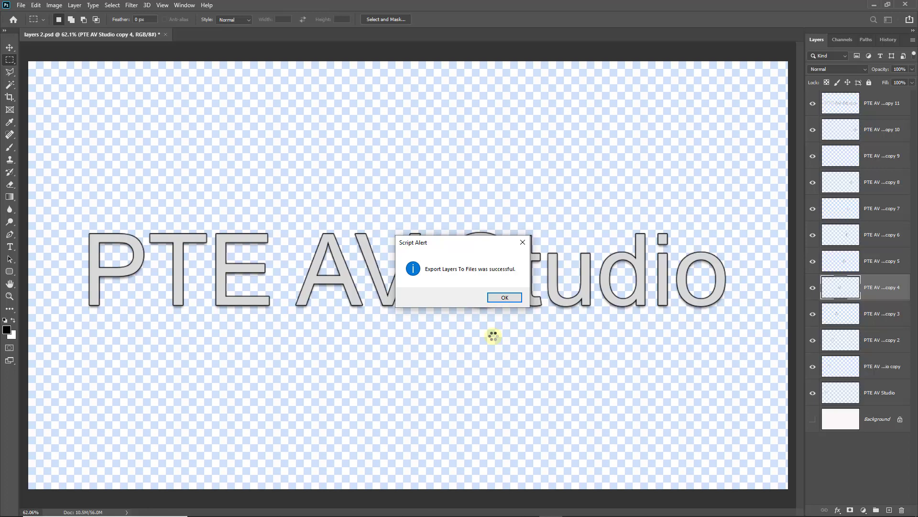
click(504, 298)
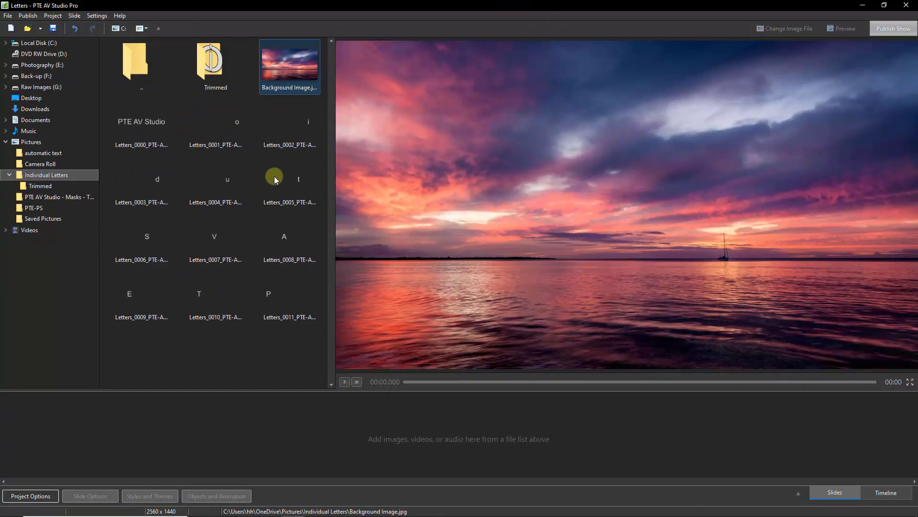
- Switch to PTE AV Studio and preview the exported o, i and d images and the background image in the Individual Letters folder
click(230, 122)
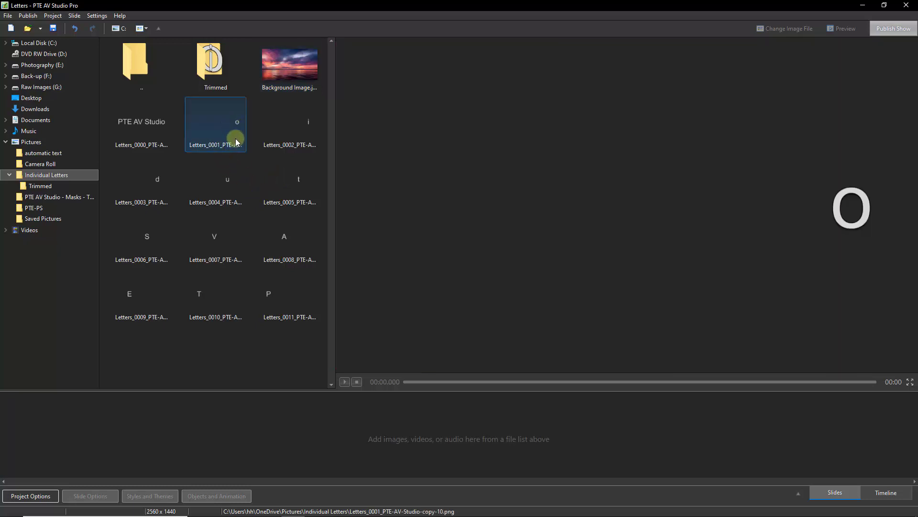
click(300, 121)
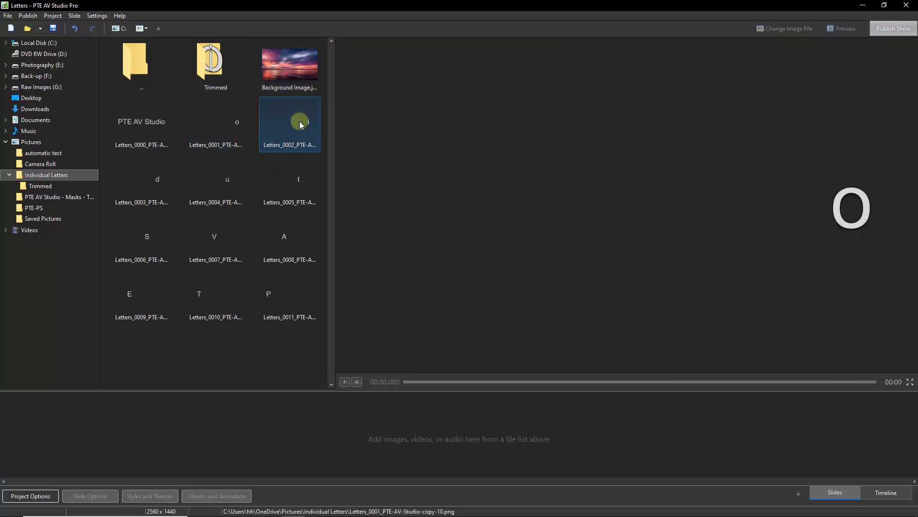
click(150, 181)
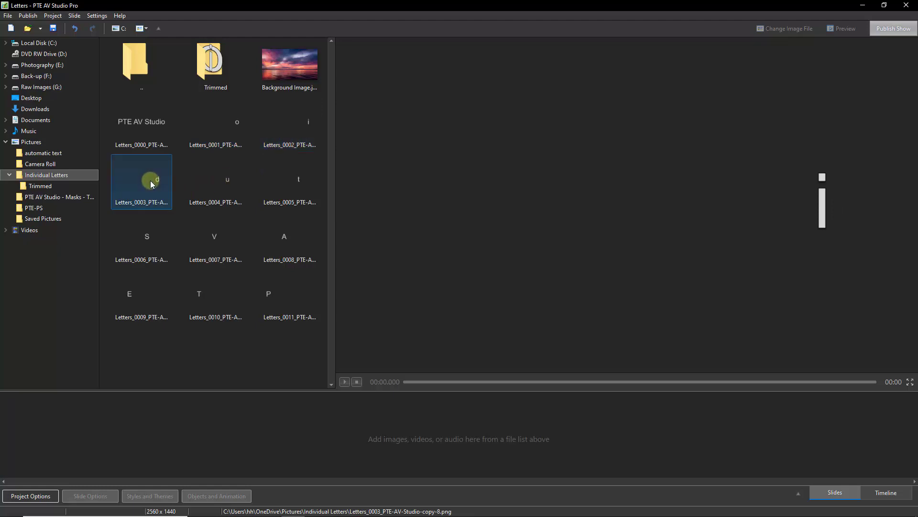
click(289, 64)
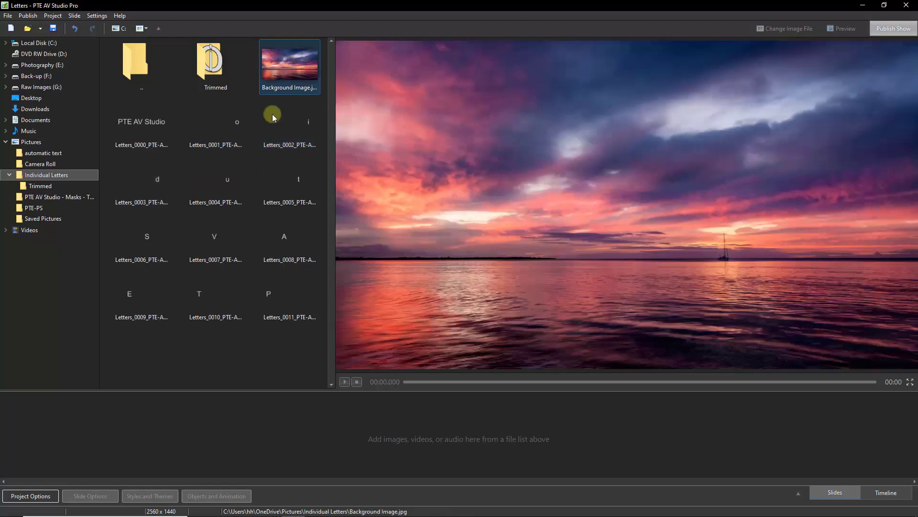
- Open the Trimmed folder, preview its letter o image, and return to the Individual Letters folder
double_click(208, 63)
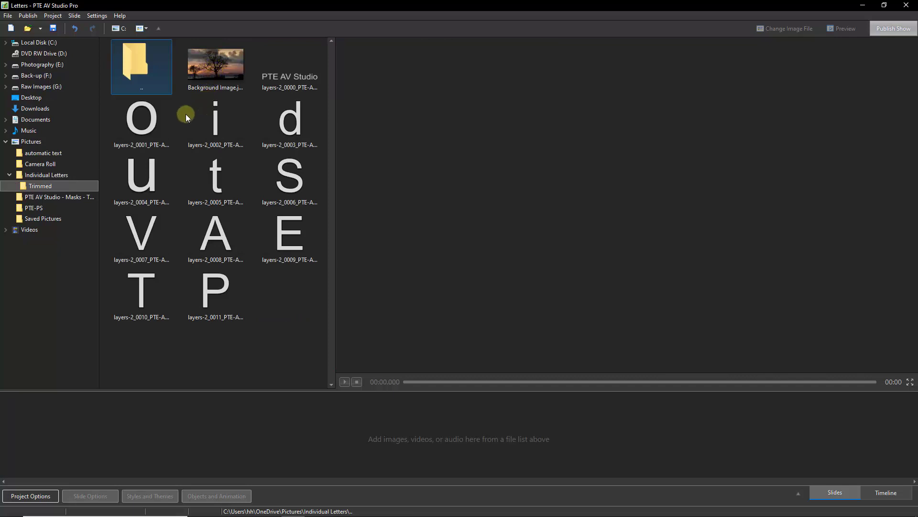
click(147, 121)
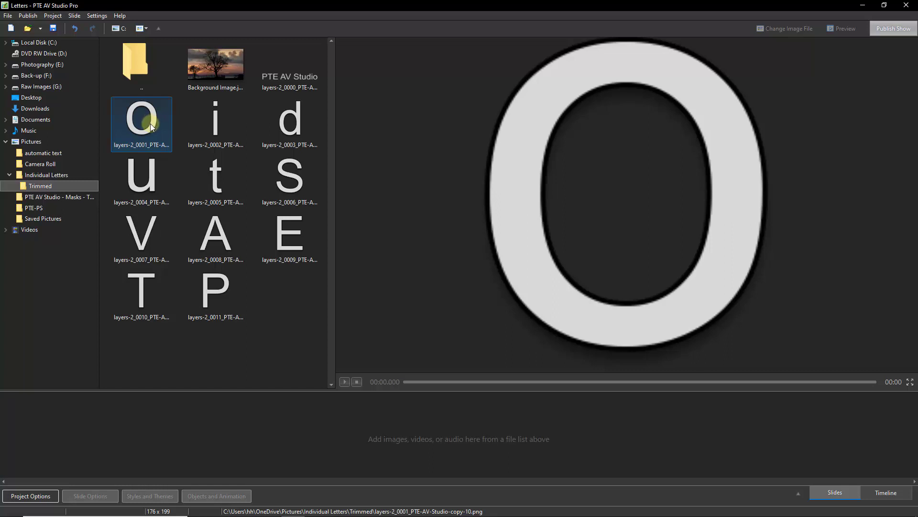
click(57, 176)
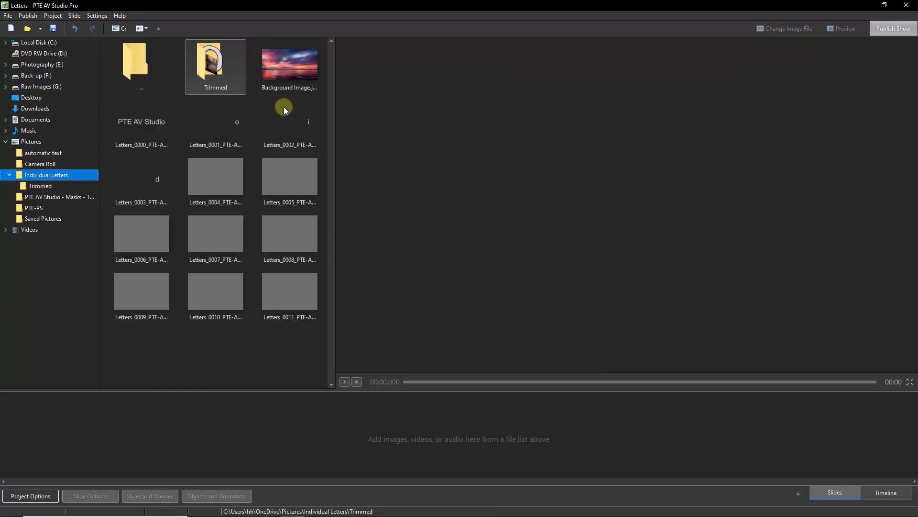
- Add Background Image as the first slide and open its Objects and Animation editor with nothing selected
drag(288, 65, 35, 444)
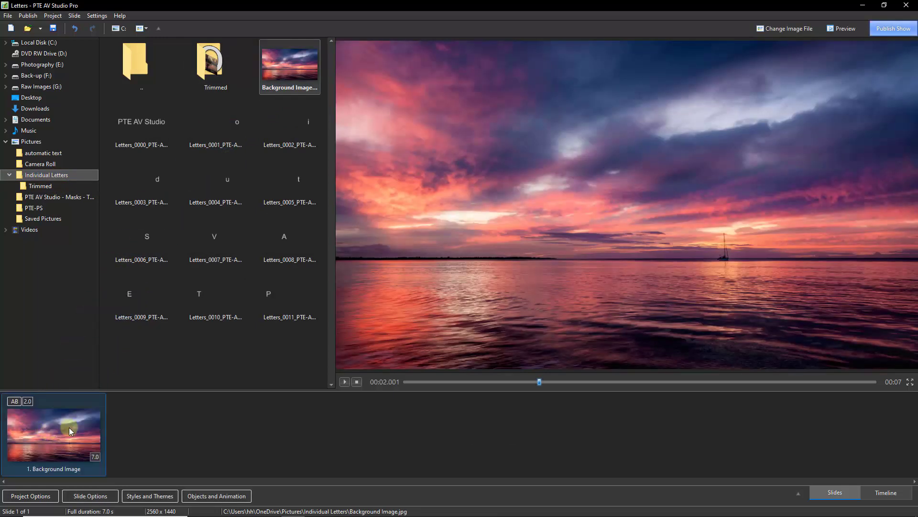
click(214, 496)
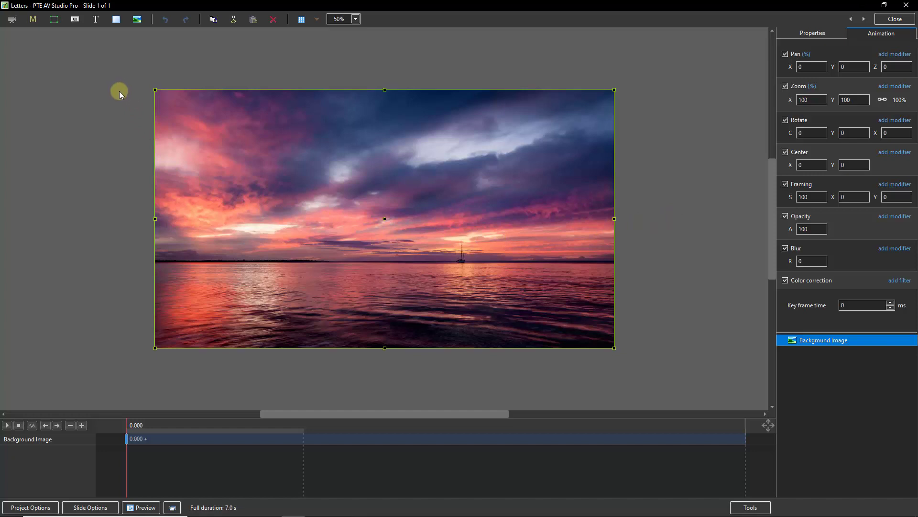
click(85, 125)
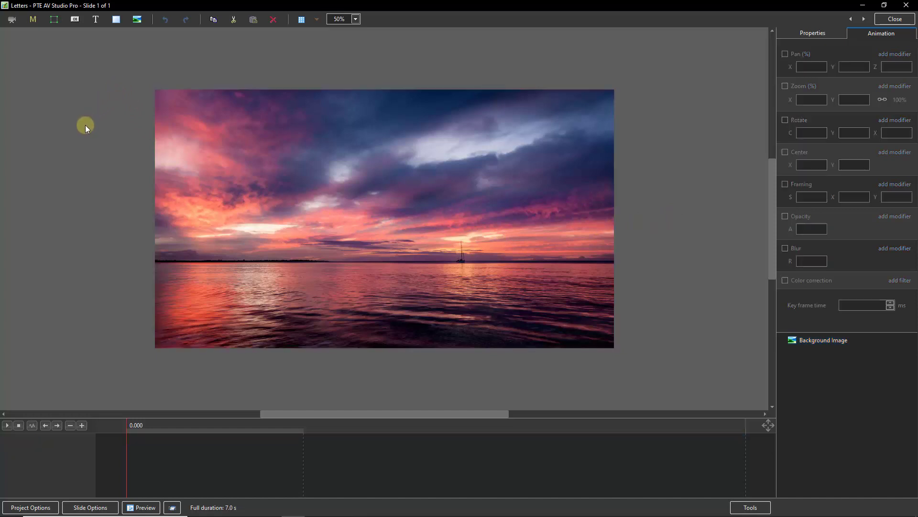
- Insert the eleven single-letter images, Letters_0001 to Letters_0011, onto the slide as independent objects
click(137, 19)
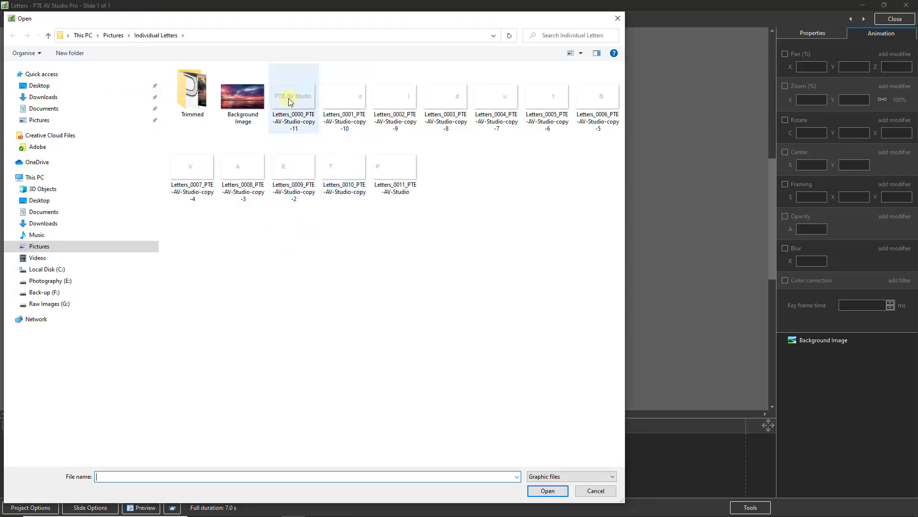
click(346, 101)
shift+click(396, 173)
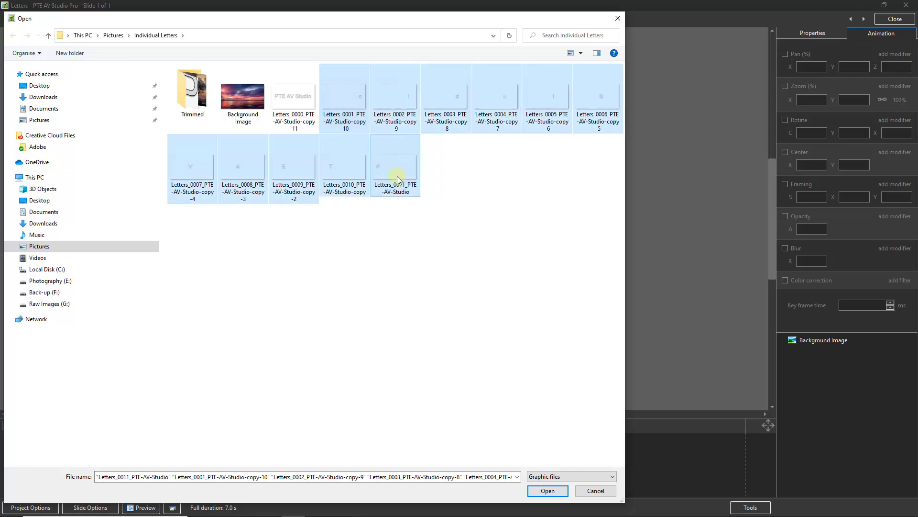
click(548, 491)
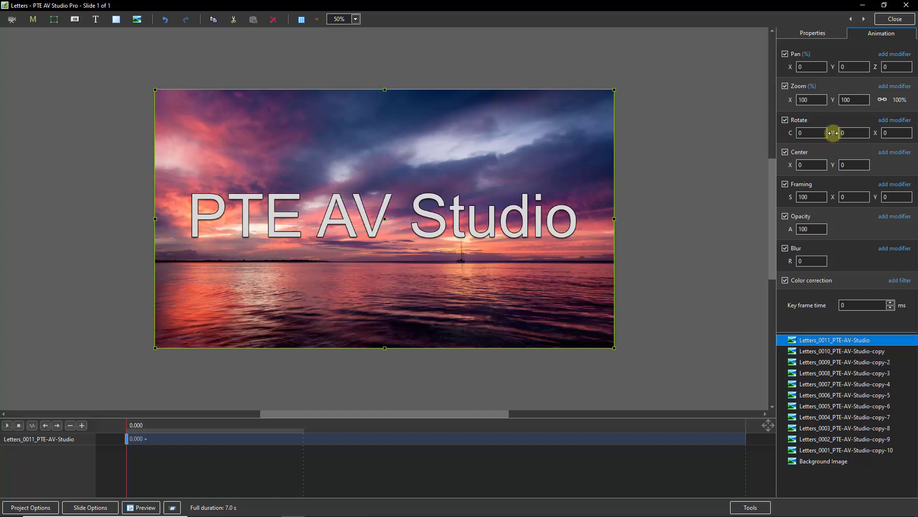
- Try rotating the letter P about its Y axis in the untrimmed set and about C in the trimmed set
mouse_move(833, 132)
mouse_down()
mouse_move(870, 134)
mouse_move(801, 136)
mouse_move(830, 133)
mouse_up()
click(818, 342)
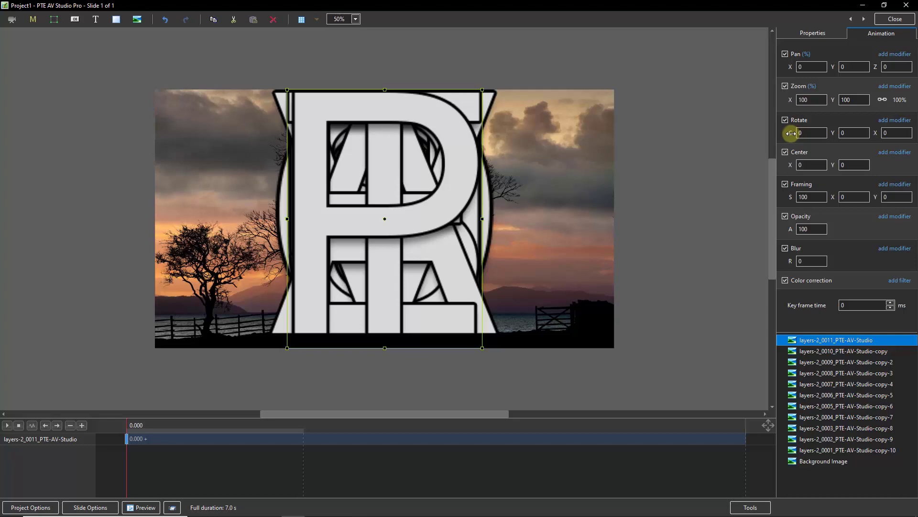
mouse_move(791, 133)
mouse_down()
mouse_move(822, 129)
mouse_move(840, 140)
mouse_move(732, 151)
mouse_move(790, 144)
mouse_up()
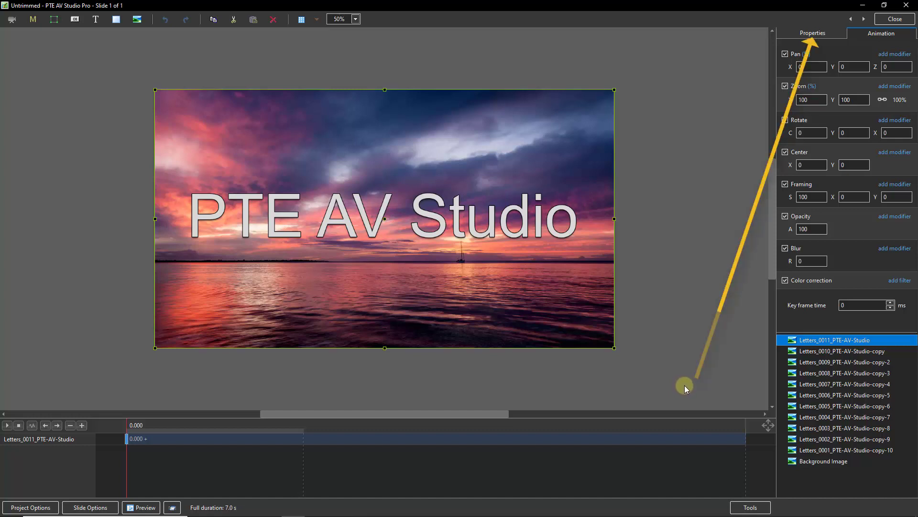
- Rename the Letters_0011 object to P and the Letters_0010 object to T
click(802, 344)
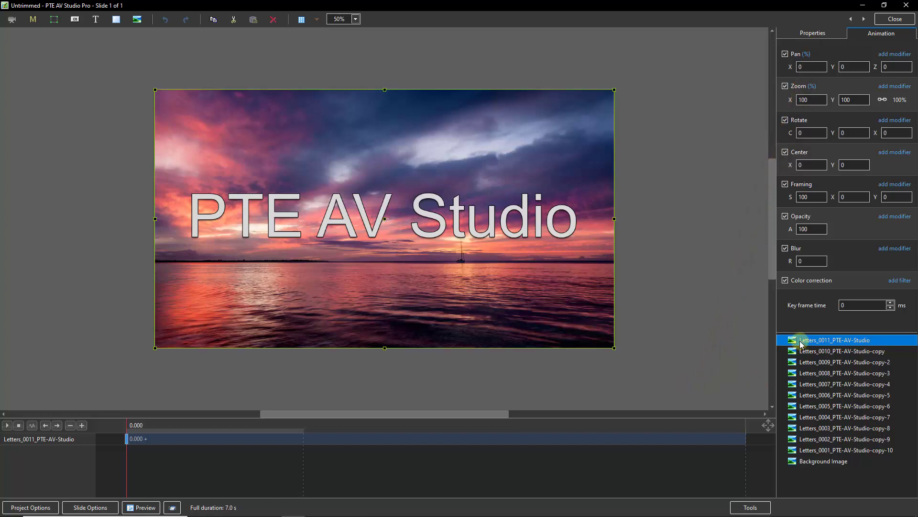
click(817, 34)
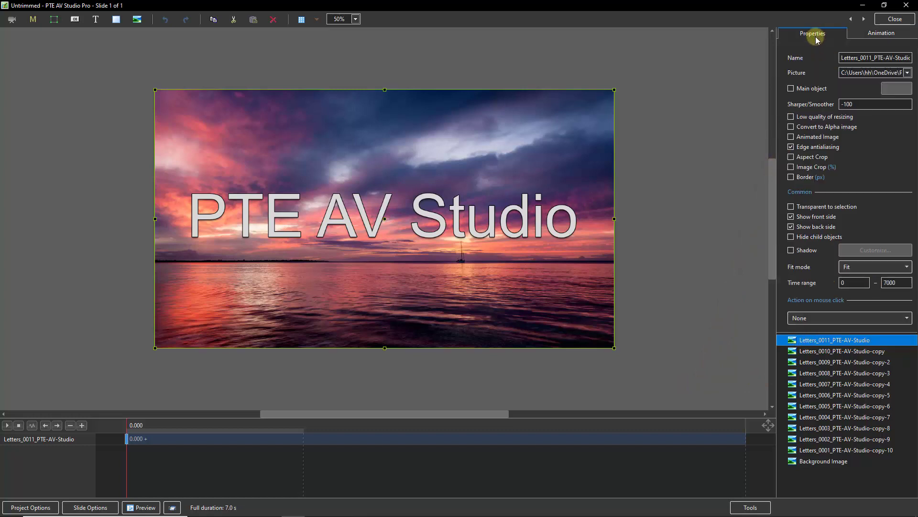
double_click(877, 56)
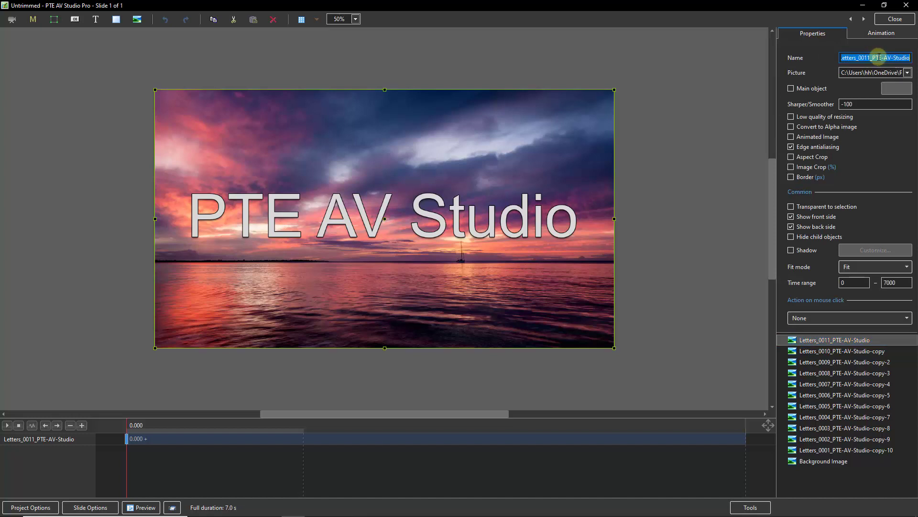
text(P)
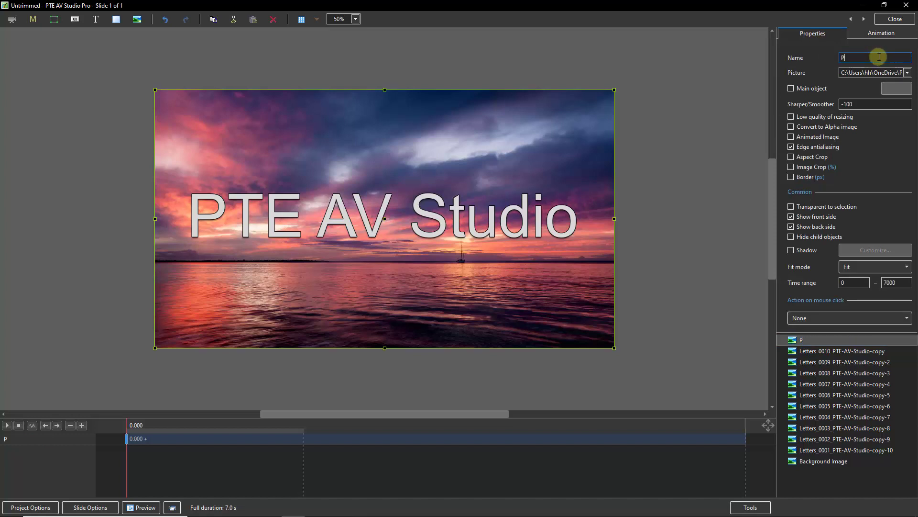
click(807, 352)
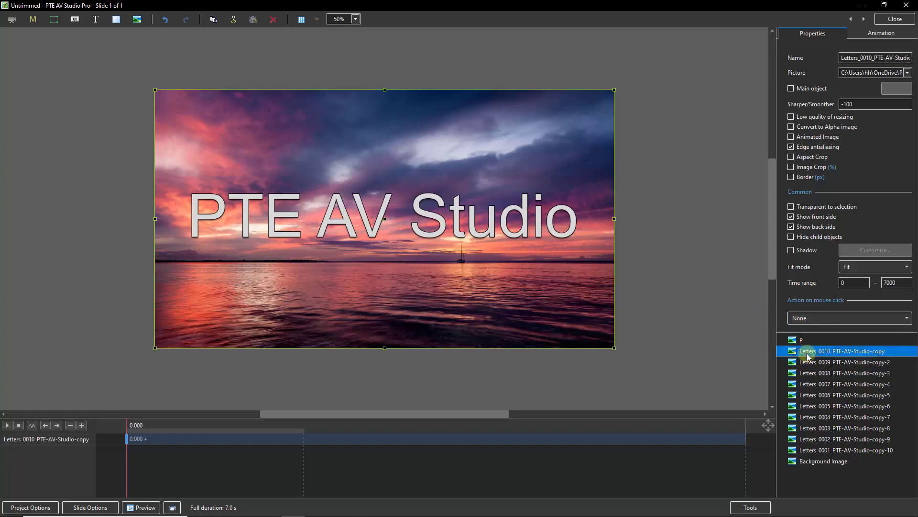
double_click(856, 58)
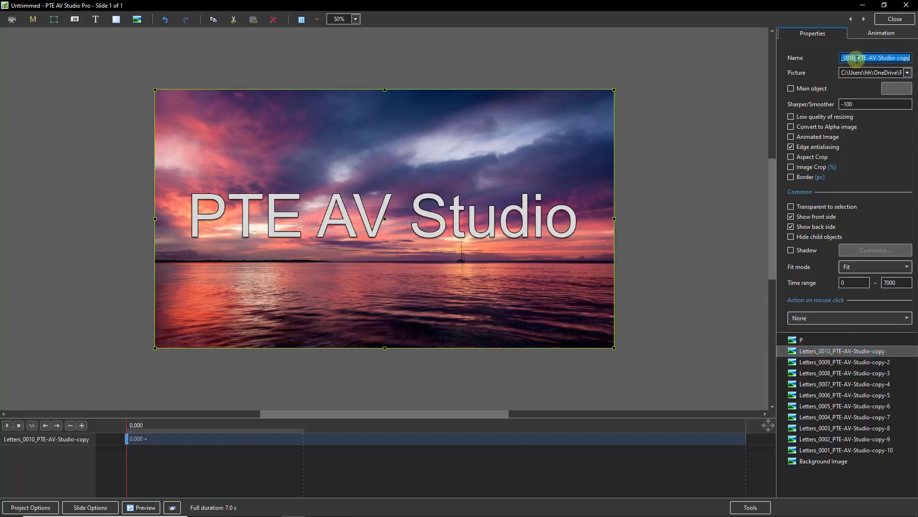
text(T)
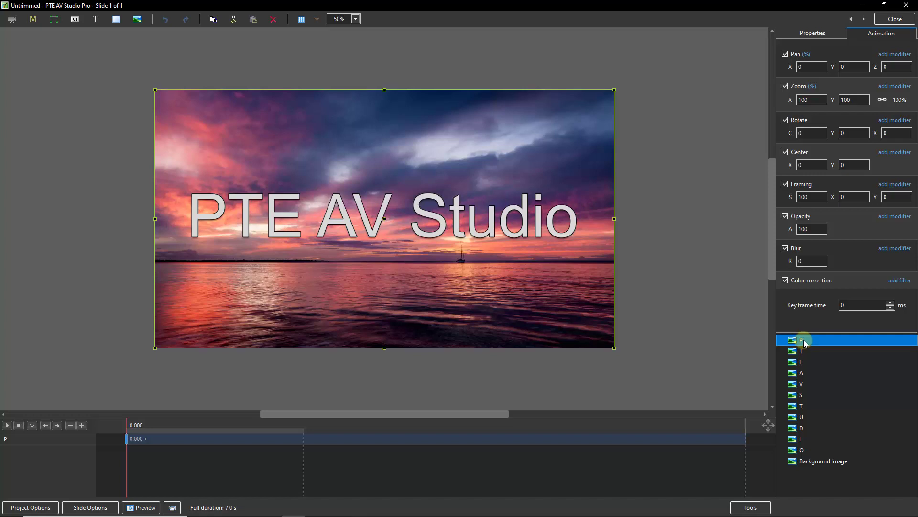
- Select all letter objects from P to O and clone the starting keyframe on each letter's timeline track
shift+click(802, 450)
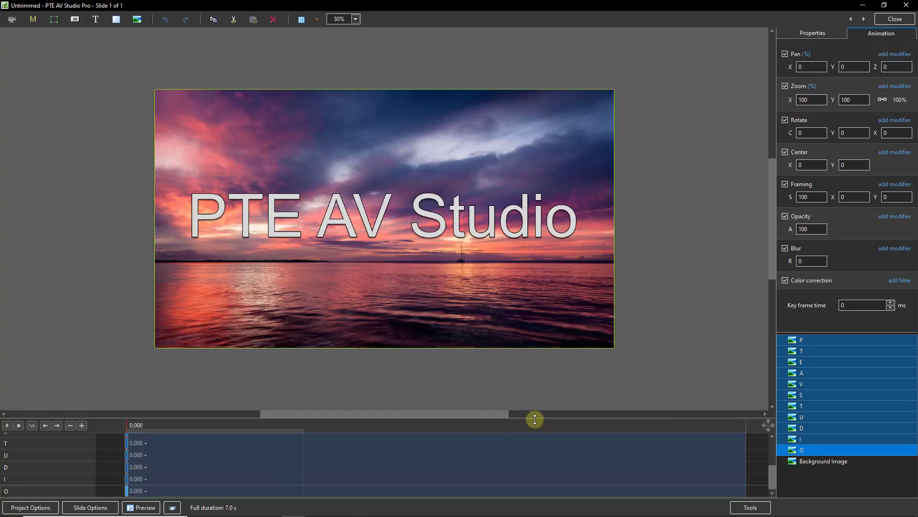
drag(535, 419, 547, 342)
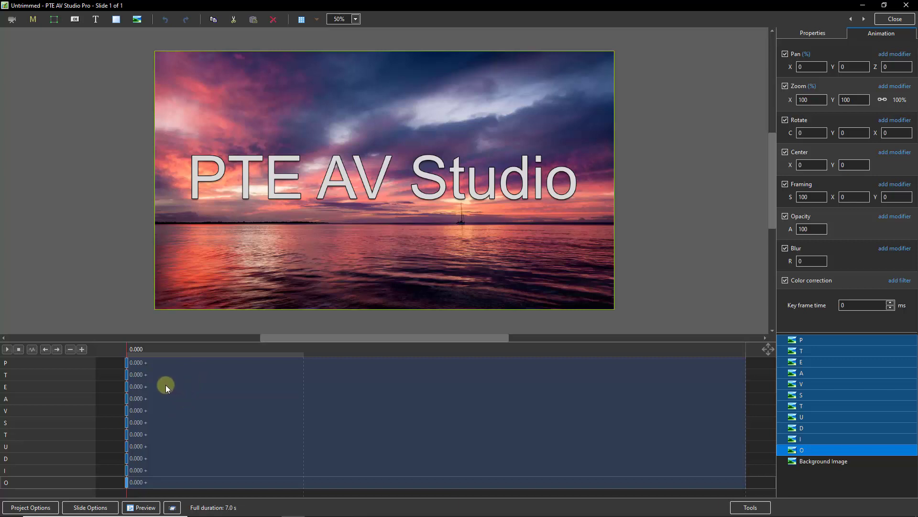
click(127, 366)
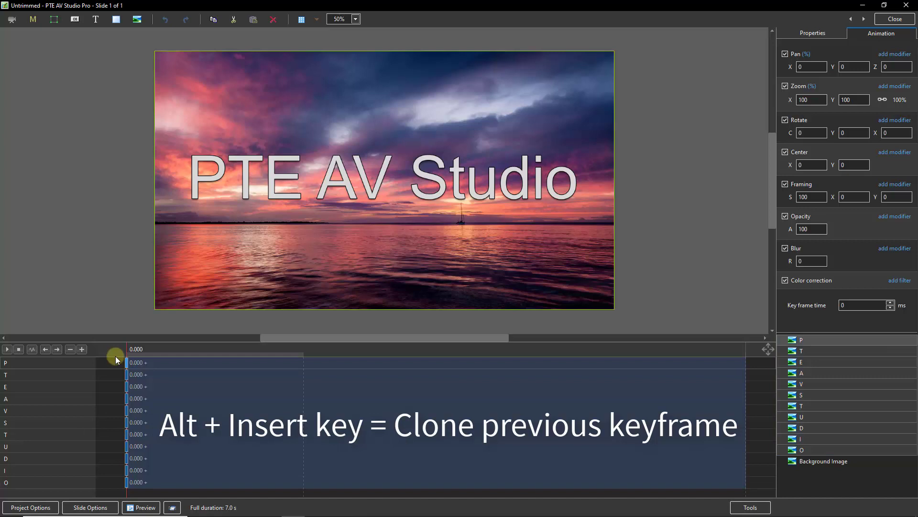
key(alt+Insert)
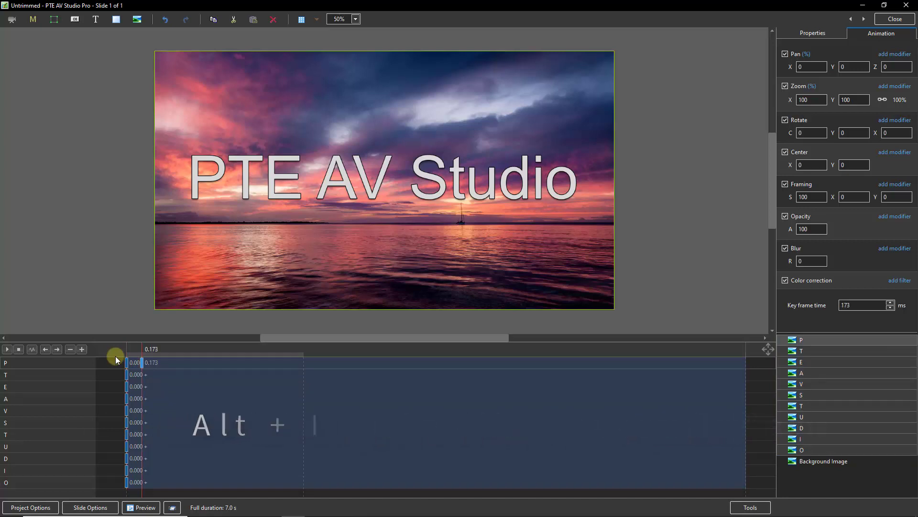
key(Down)
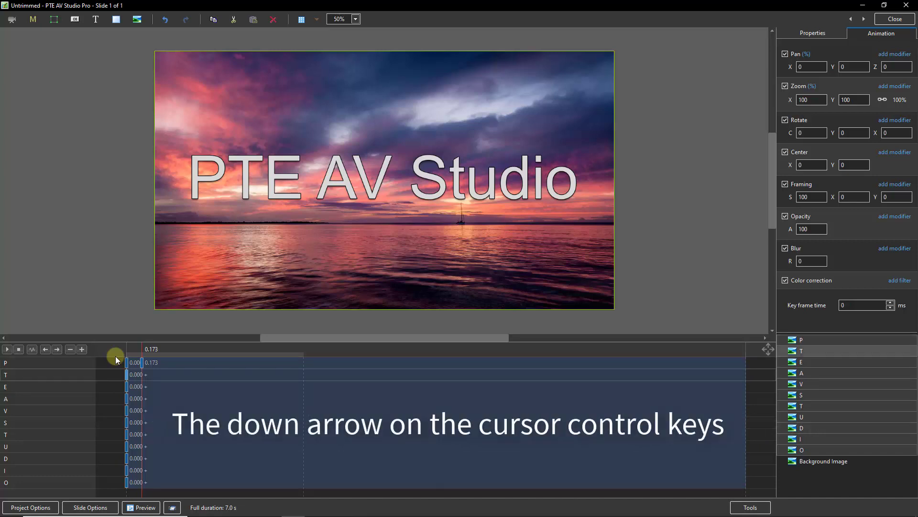
key(alt+Insert)
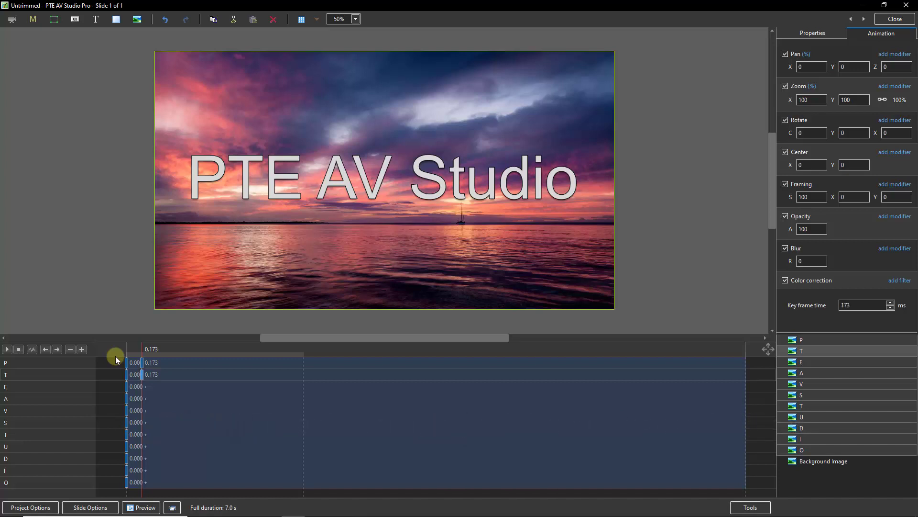
key(Down)
key(alt+Insert)
key(Down)
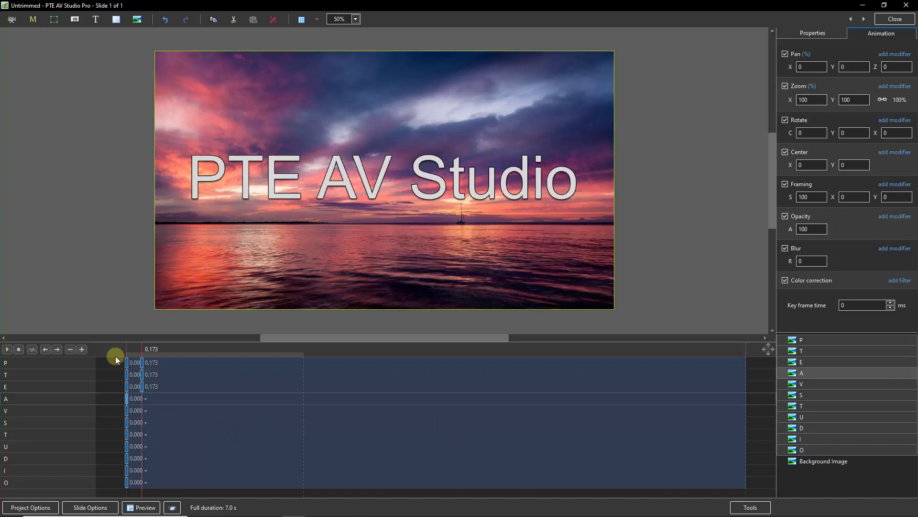
key(alt+Insert)
key(Down)
key(alt+Insert)
key(Down)
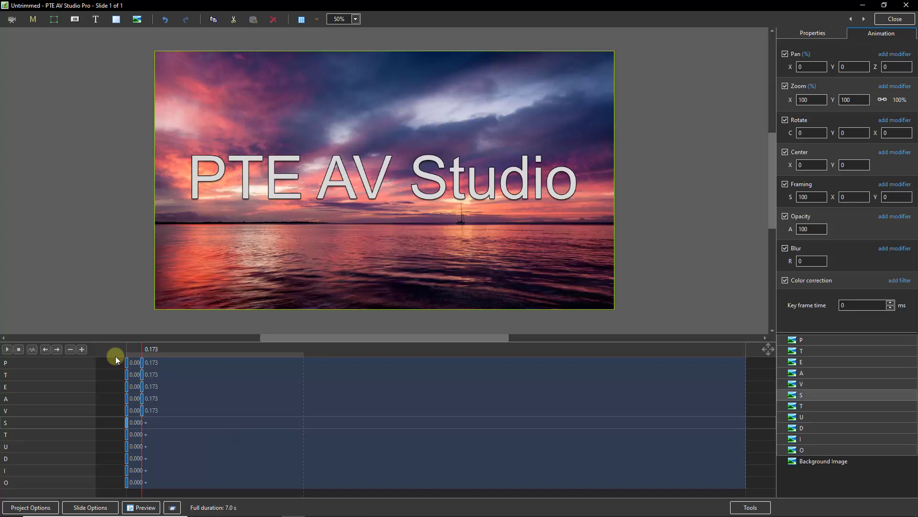
key(alt+Insert)
key(Down)
key(alt+Insert)
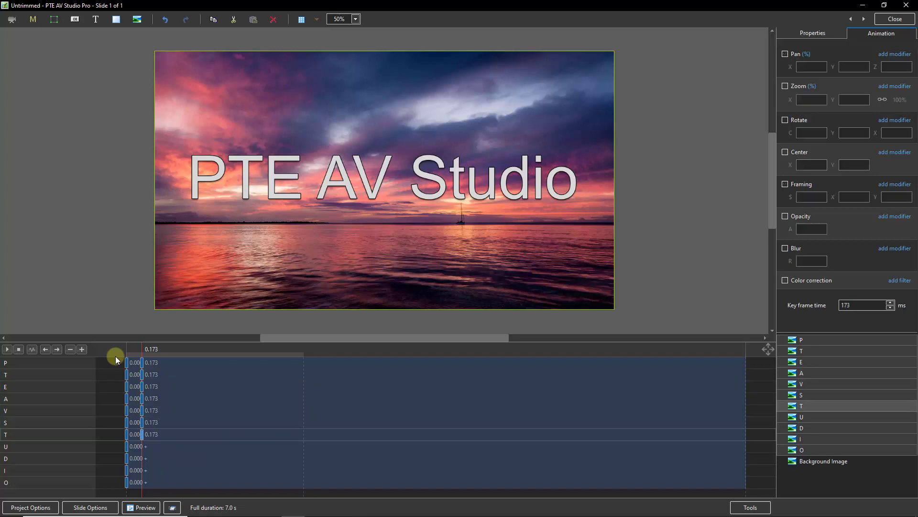
key(Down)
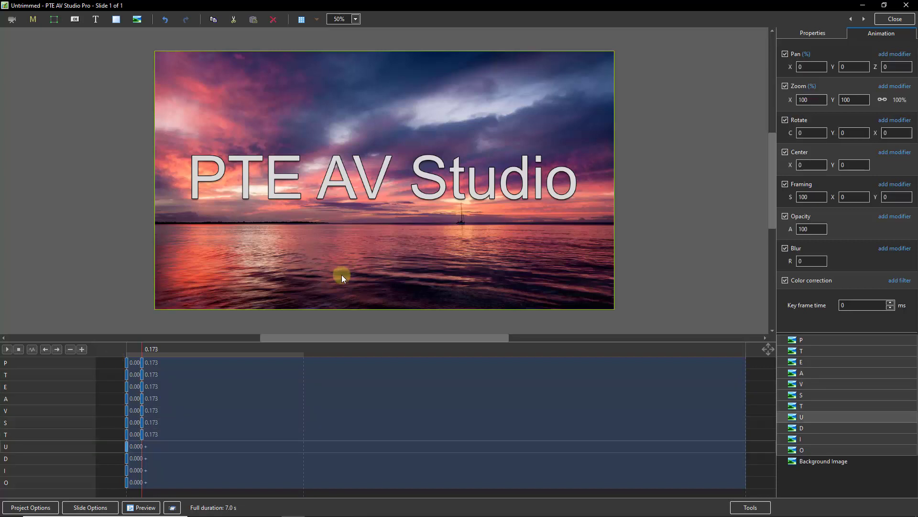
key(alt+Insert)
key(Down)
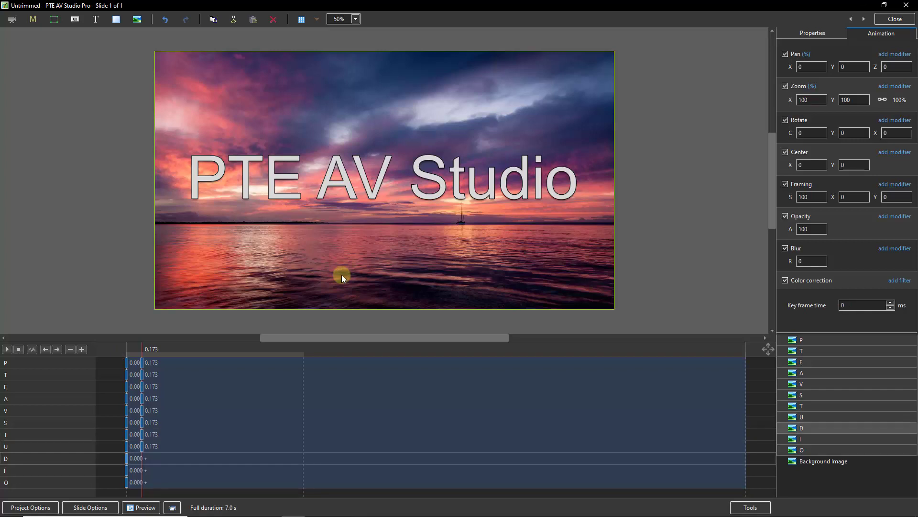
key(alt+Insert)
key(Down)
key(alt+Insert)
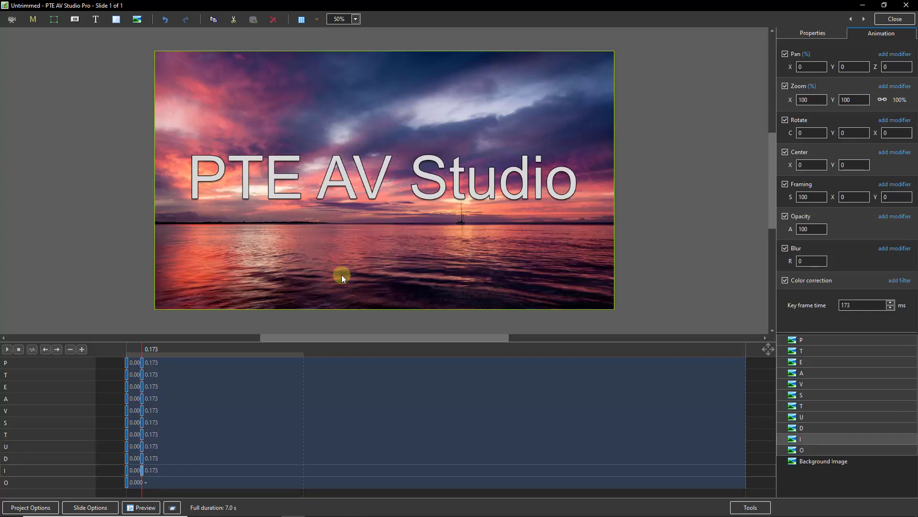
key(Down)
key(alt+Insert)
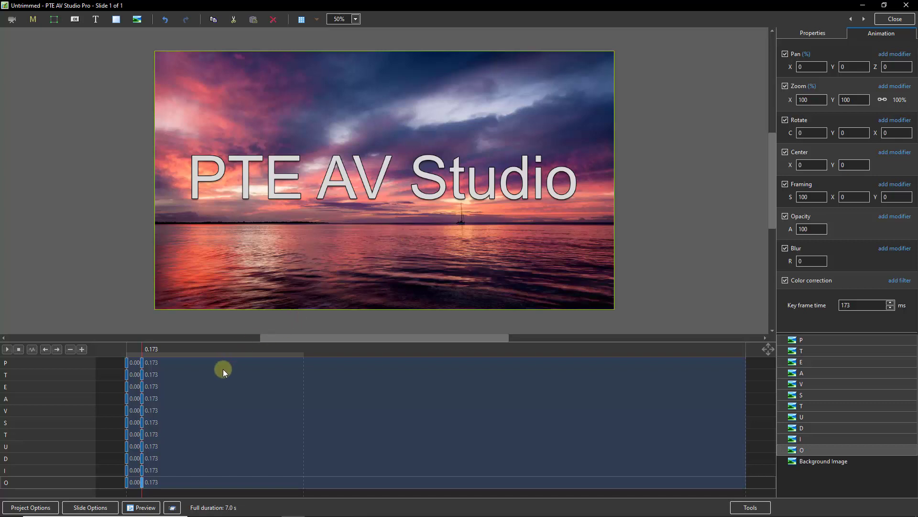
- Move the second keyframes of all eleven letters together to 3838 ms
click(144, 364)
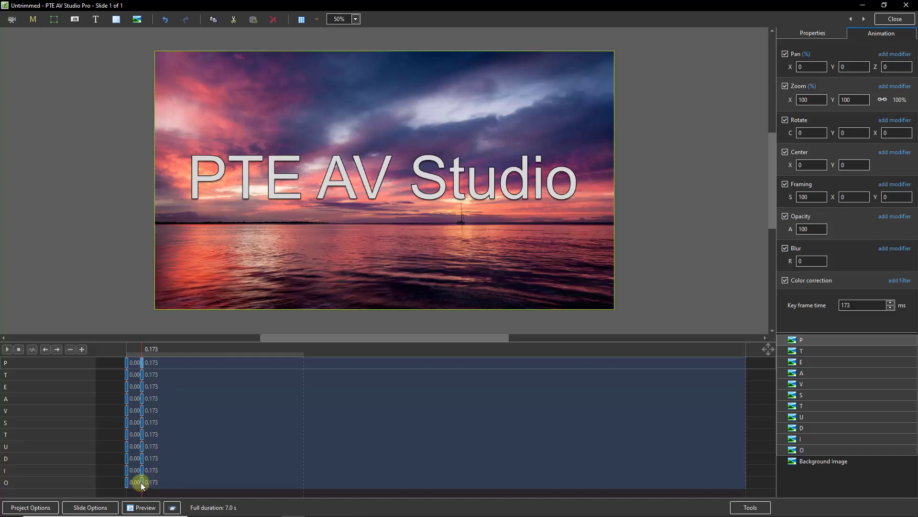
drag(142, 485, 459, 475)
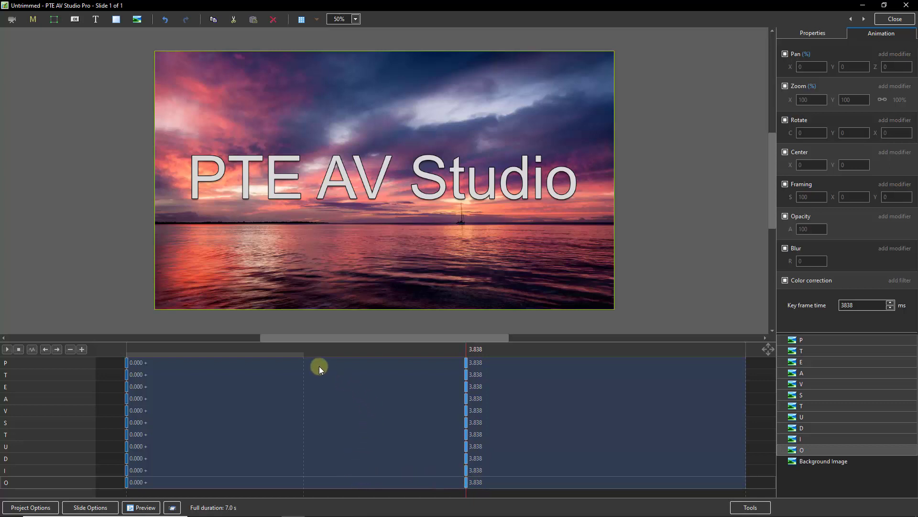
- Compare the letter P's start and end keyframes and the span between them, finishing on its start keyframe
click(128, 364)
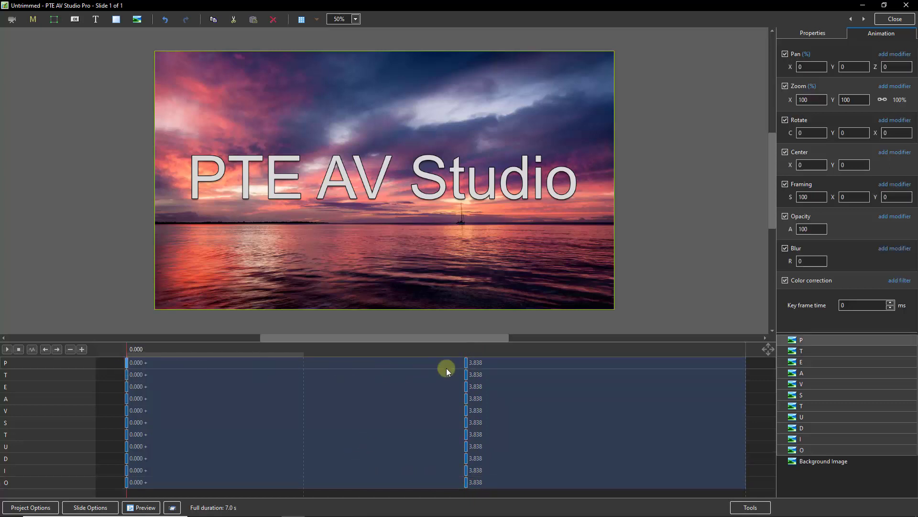
click(466, 362)
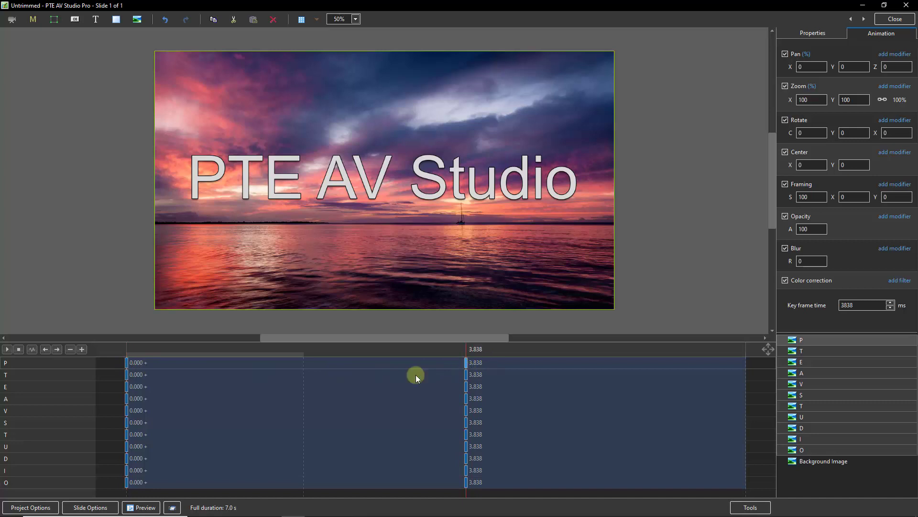
click(126, 364)
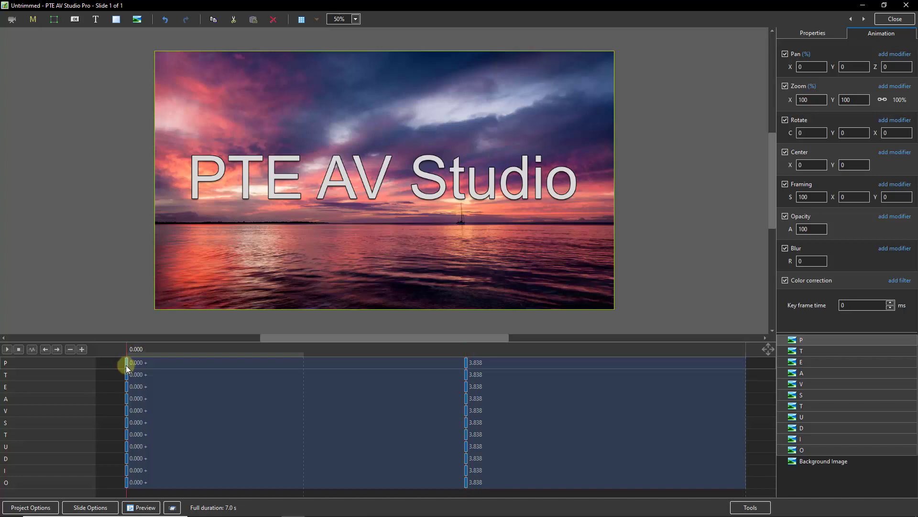
click(173, 364)
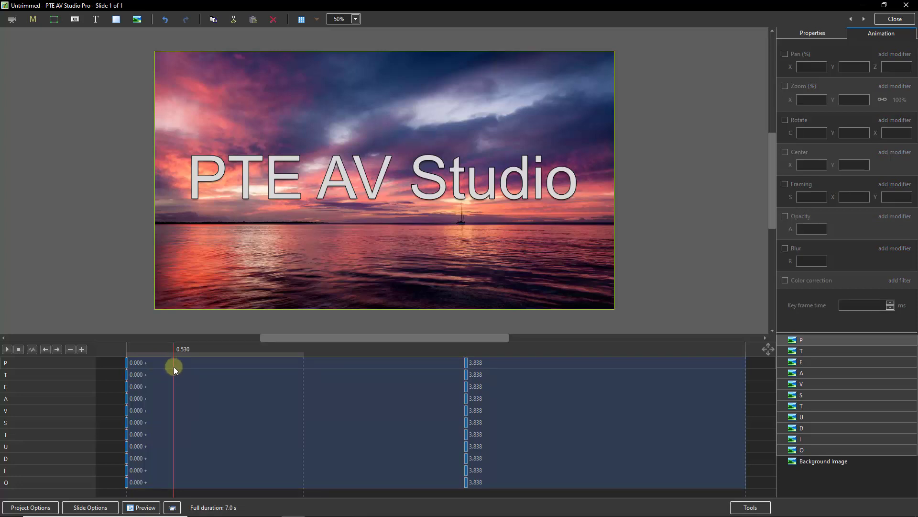
click(127, 364)
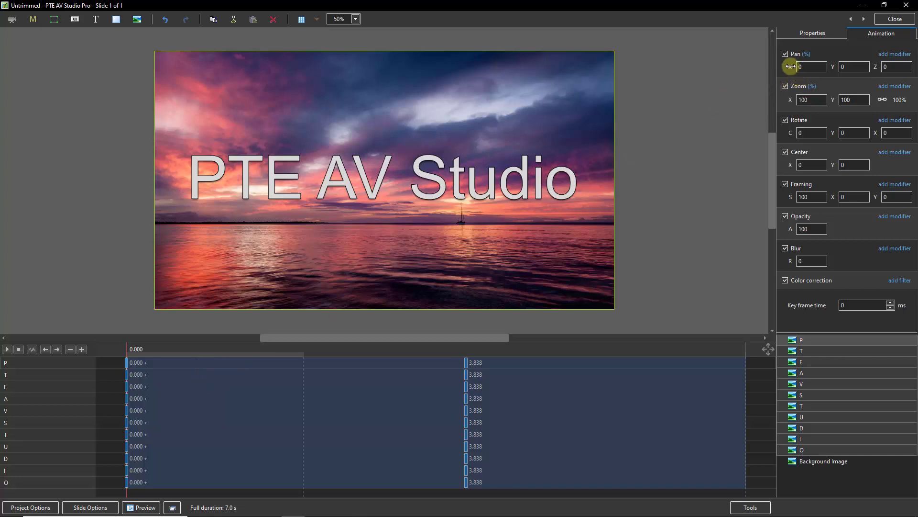
- Pan the start keyframes of P to X 194 and of the first T to X 177, Y -123, placing both letters outside the slide
drag(791, 67, 885, 78)
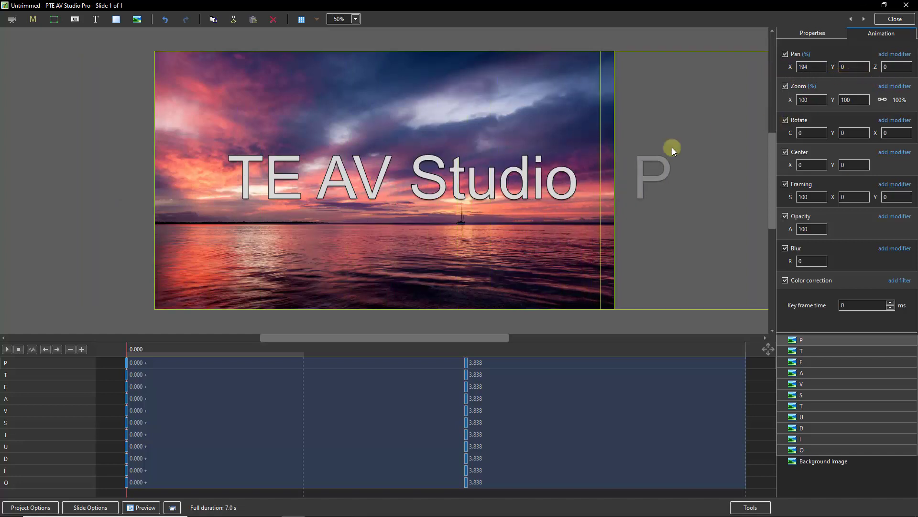
click(127, 375)
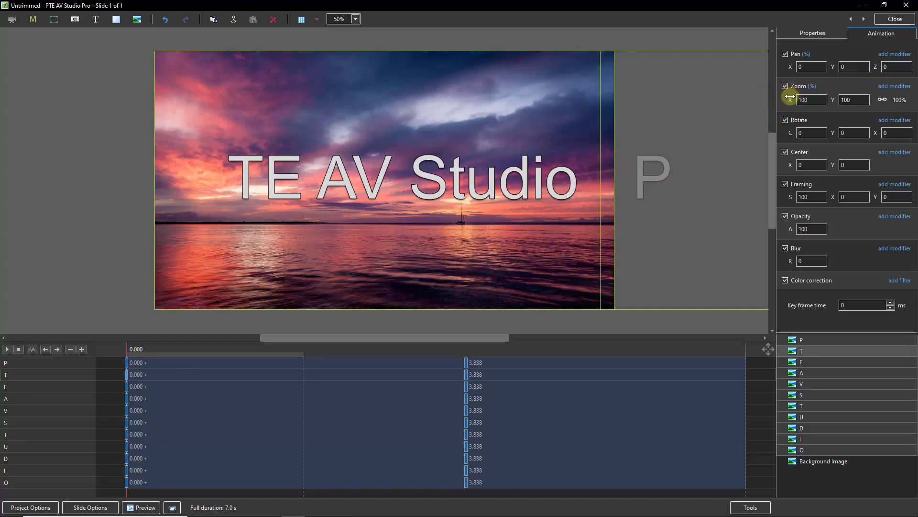
drag(790, 67, 773, 86)
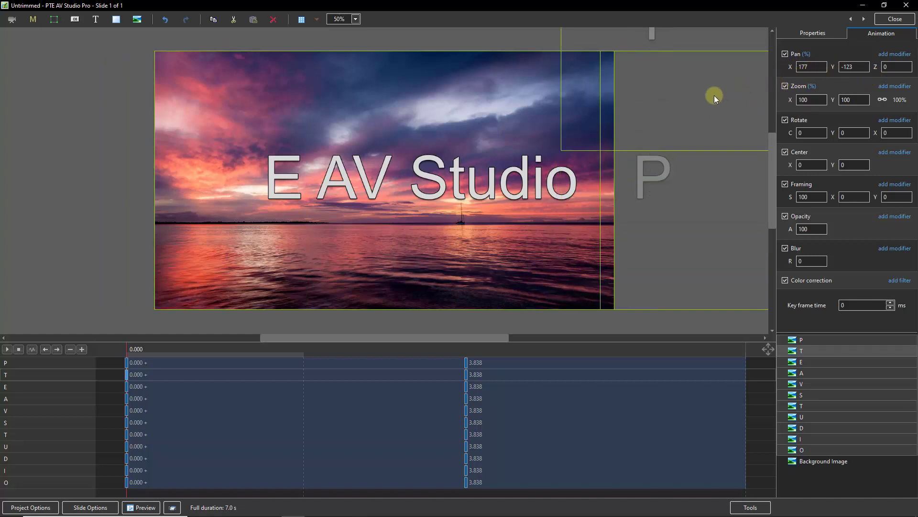
- Pan E's start keyframe to X -69, Y 121, and move the remaining letters through O outside the slide
click(128, 388)
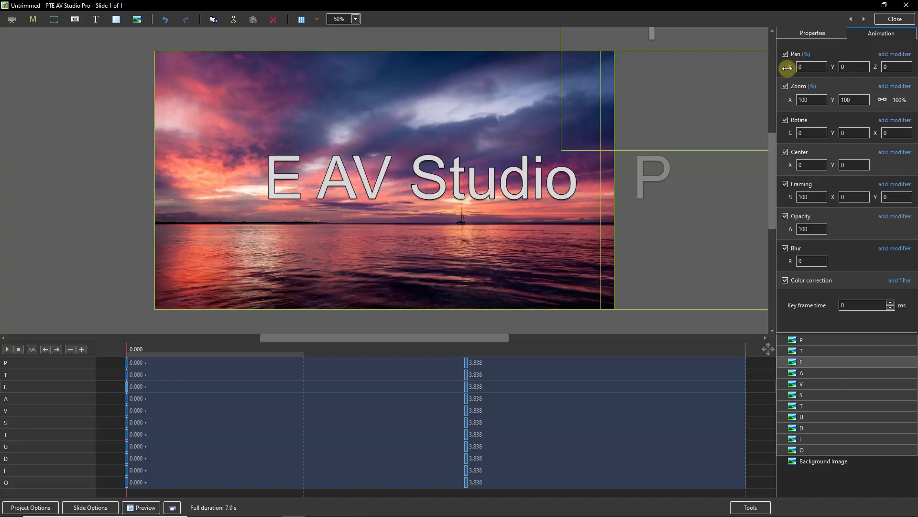
drag(788, 68, 757, 76)
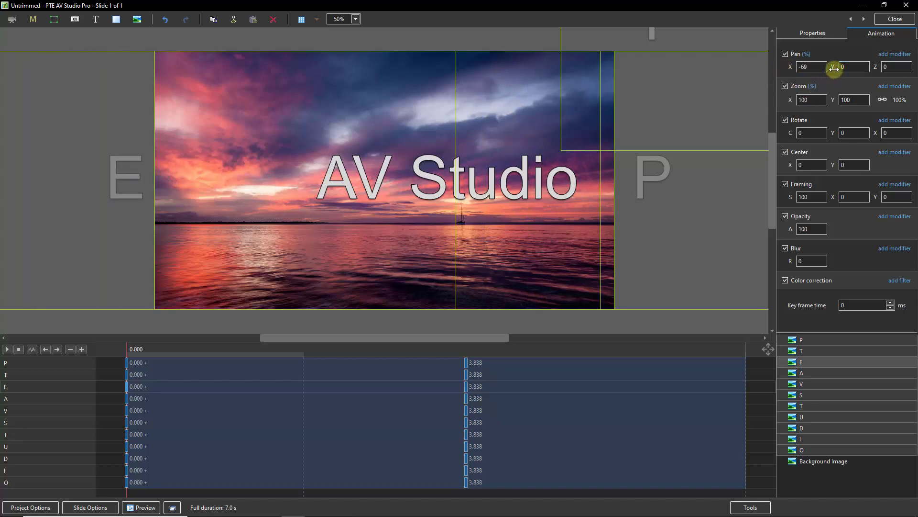
drag(835, 69, 891, 53)
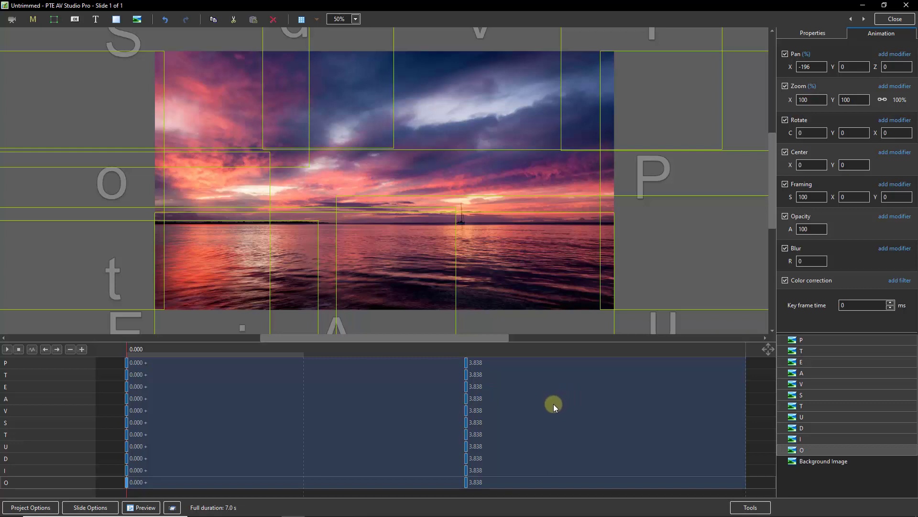
- Move the second keyframes of all eleven letters together to 5033 ms
click(466, 362)
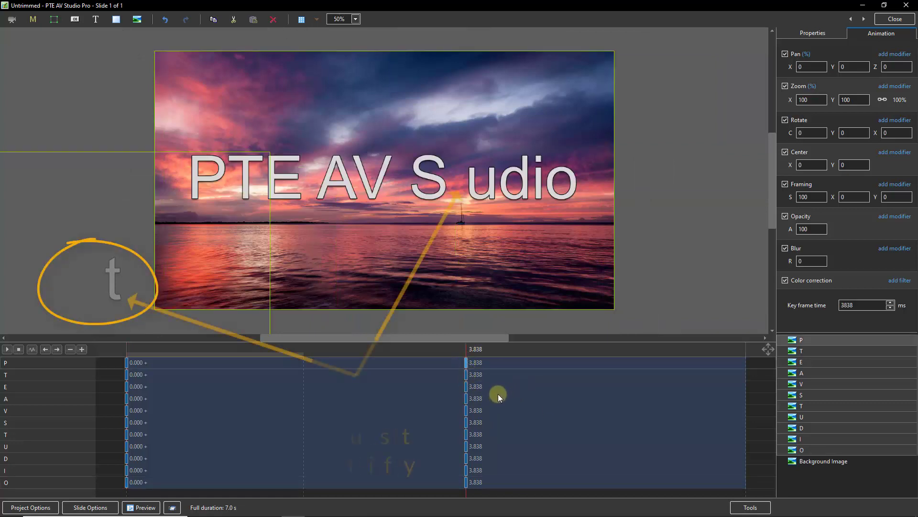
click(467, 483)
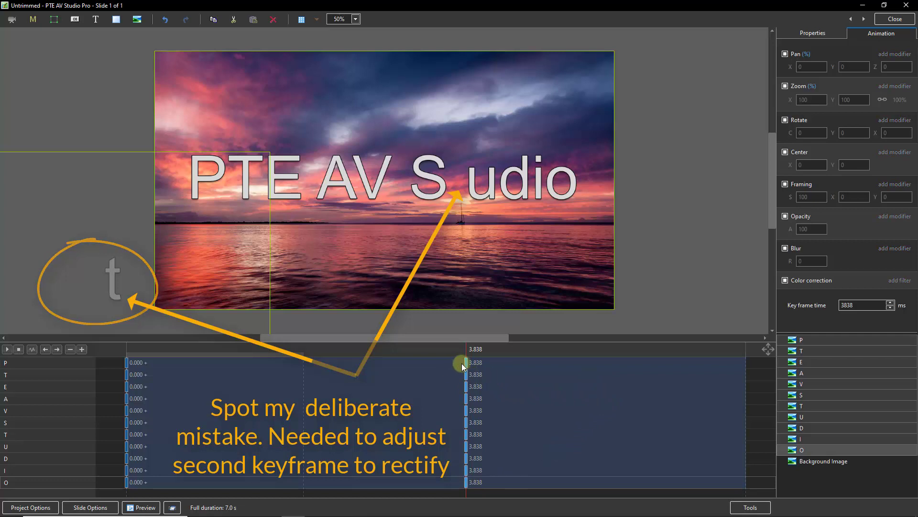
drag(466, 360, 572, 373)
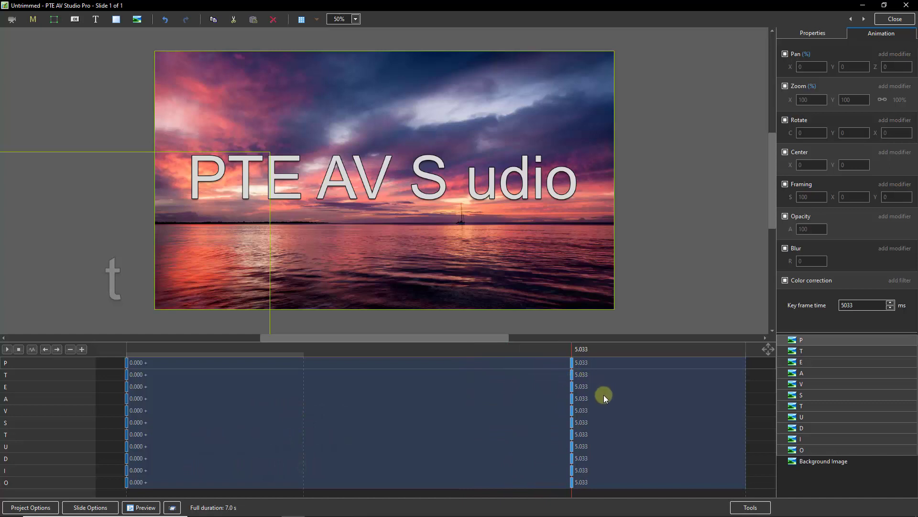
- Play the letter animation from the beginning, and check the pan values of the start keyframes from P to V
click(127, 362)
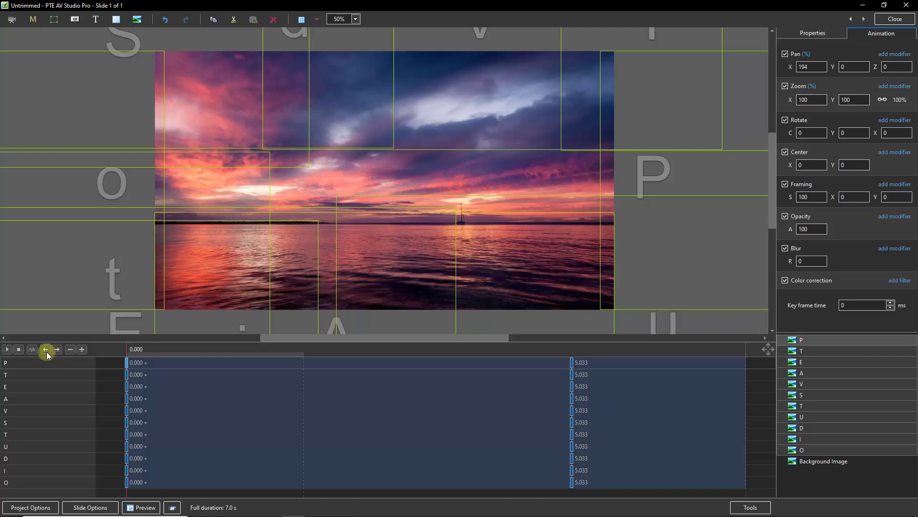
click(6, 352)
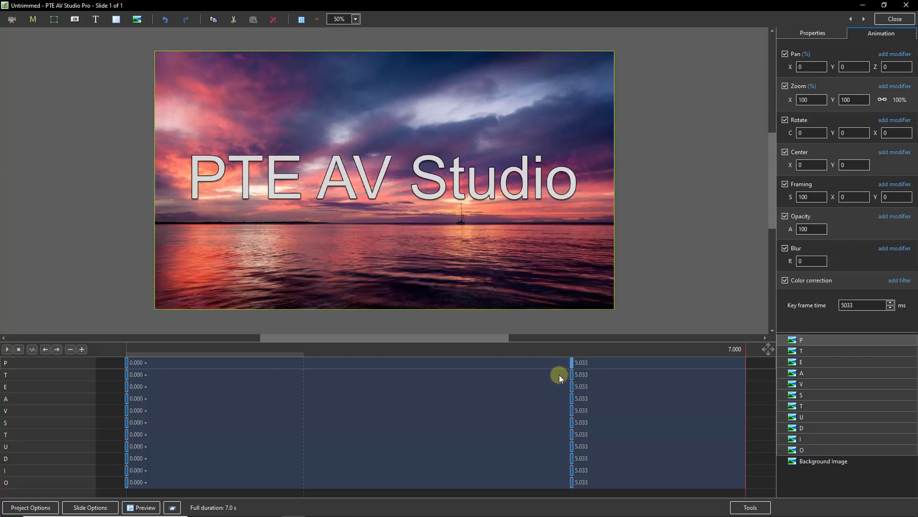
click(126, 363)
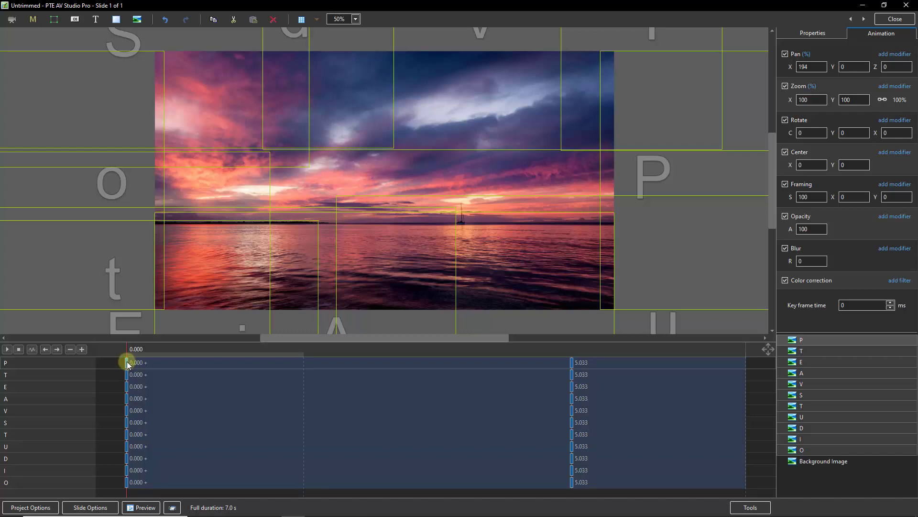
click(128, 374)
click(130, 388)
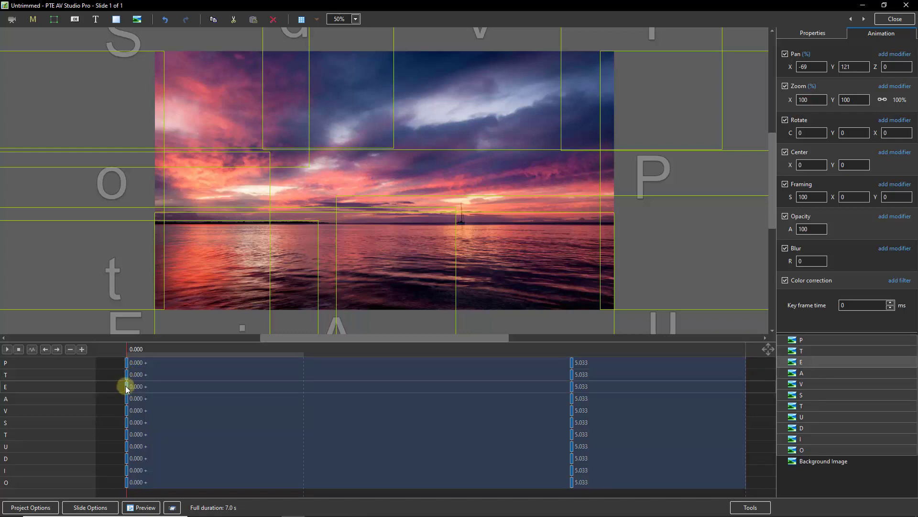
click(130, 402)
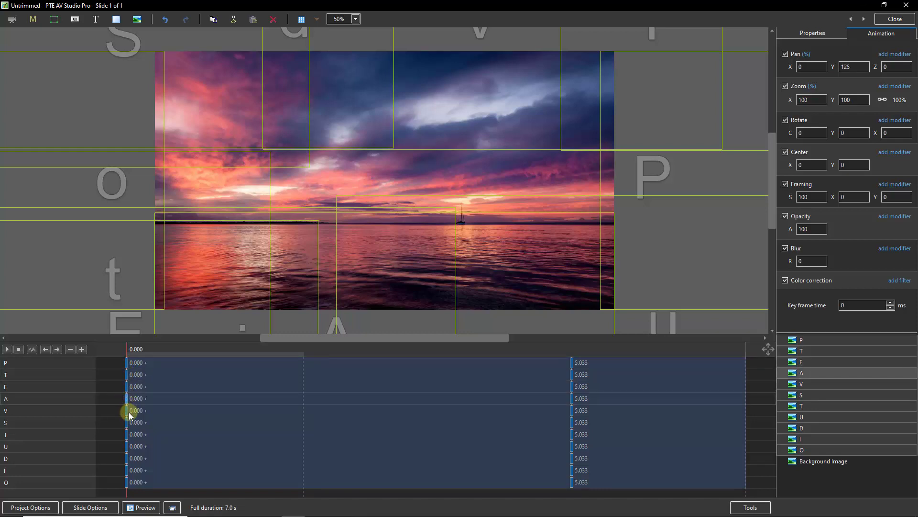
click(128, 410)
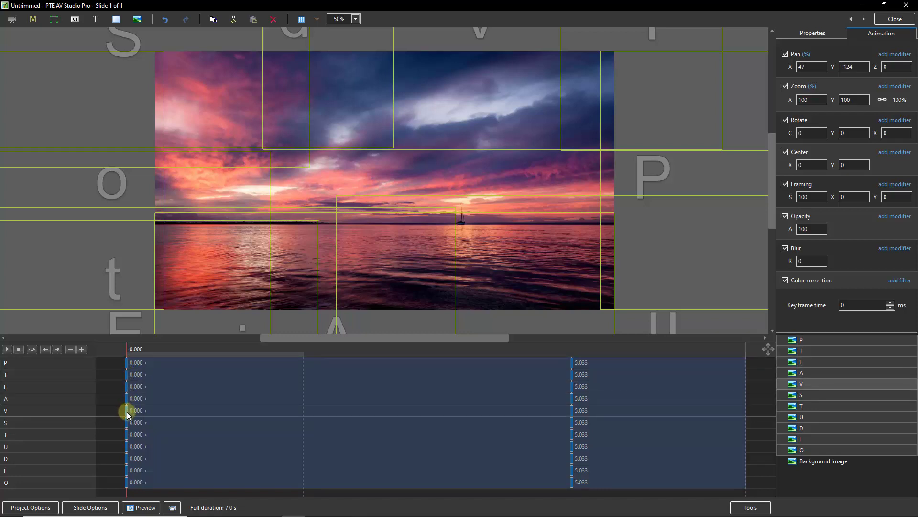
click(127, 364)
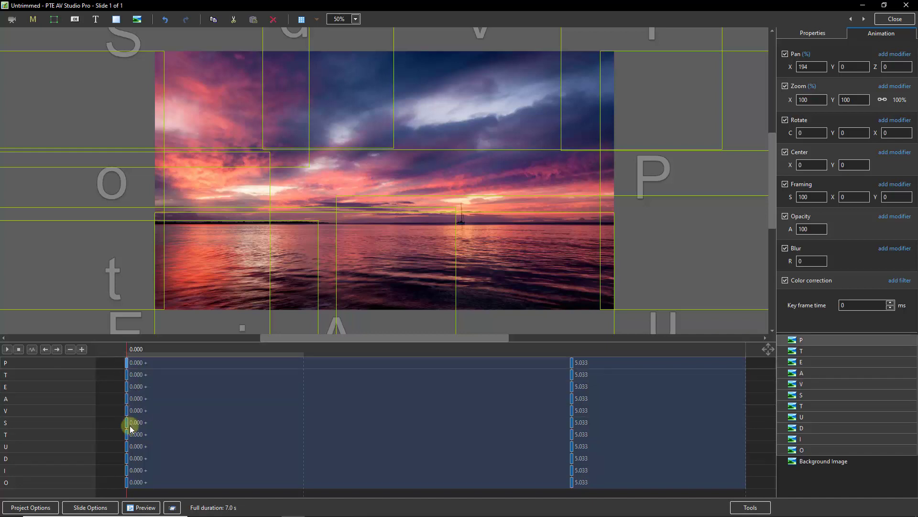
click(125, 481)
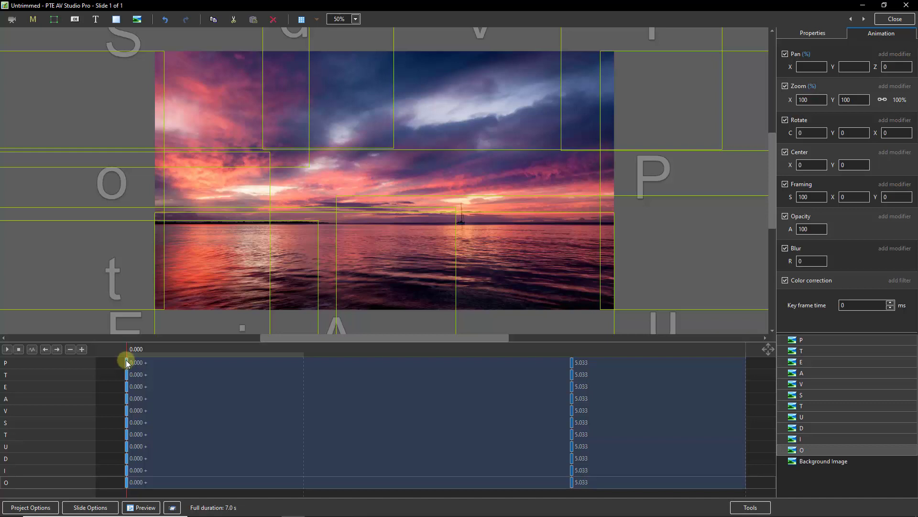
click(147, 366)
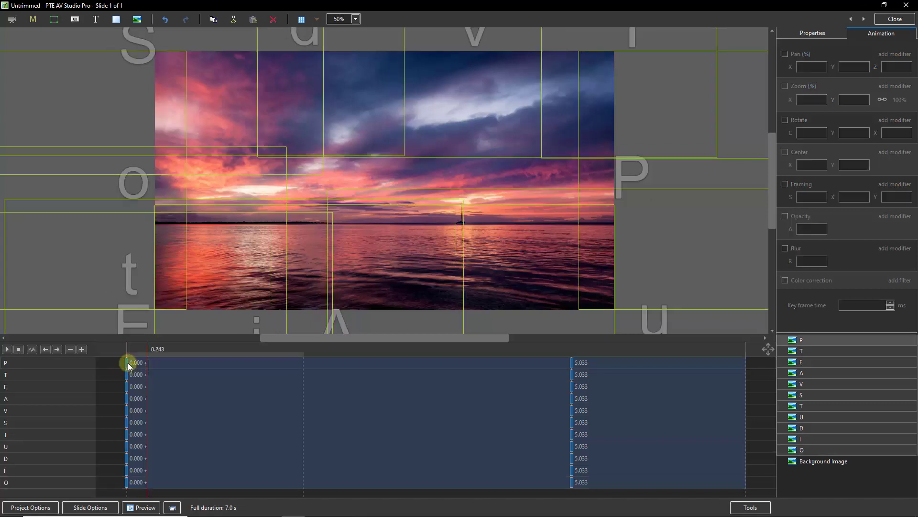
- Set the animation speed of Pan, Zoom and Rotate to Slow down on the letter P's start keyframe
click(128, 364)
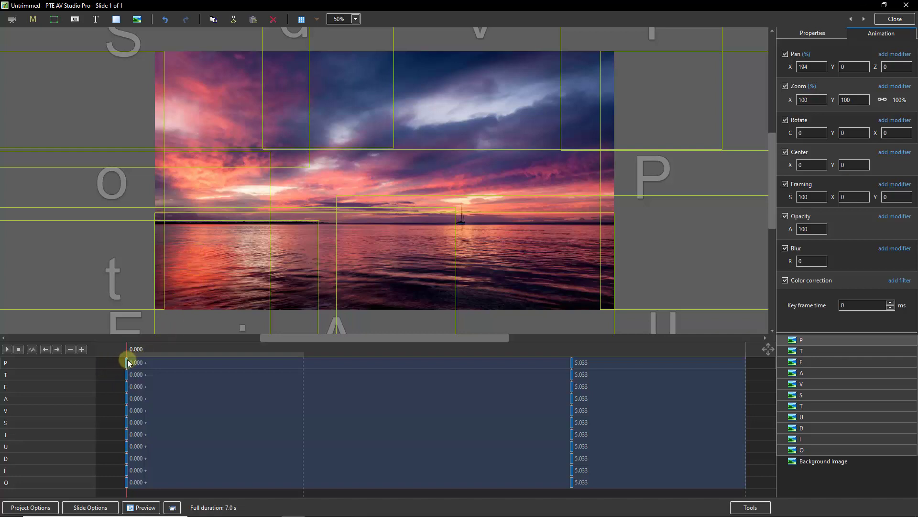
click(895, 54)
mouse_move(873, 67)
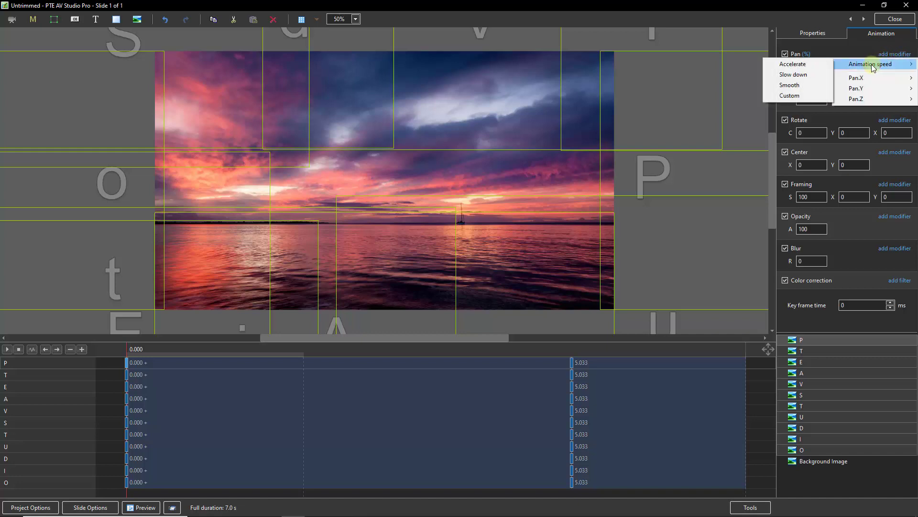
click(794, 75)
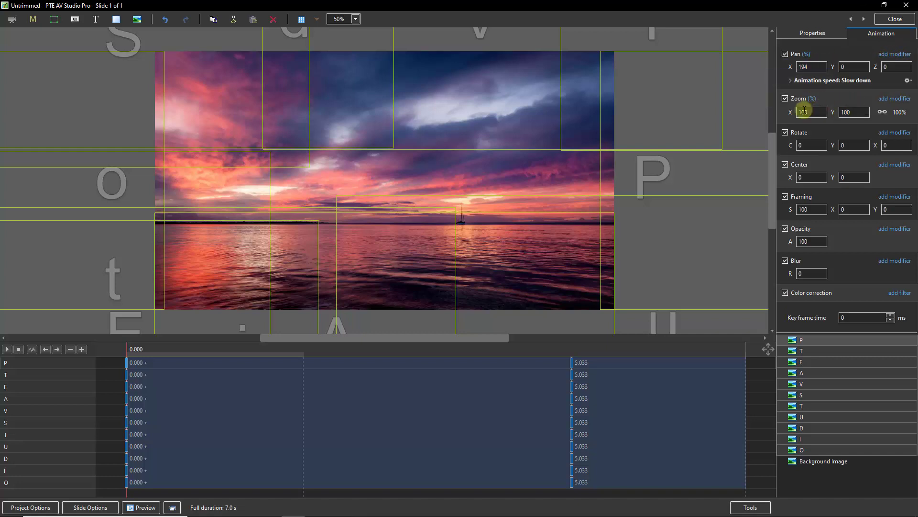
click(894, 99)
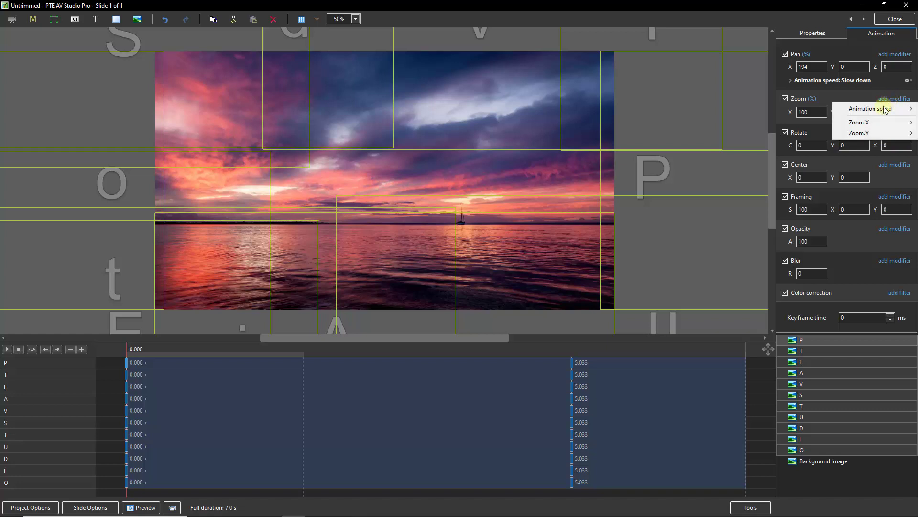
mouse_move(885, 109)
click(796, 119)
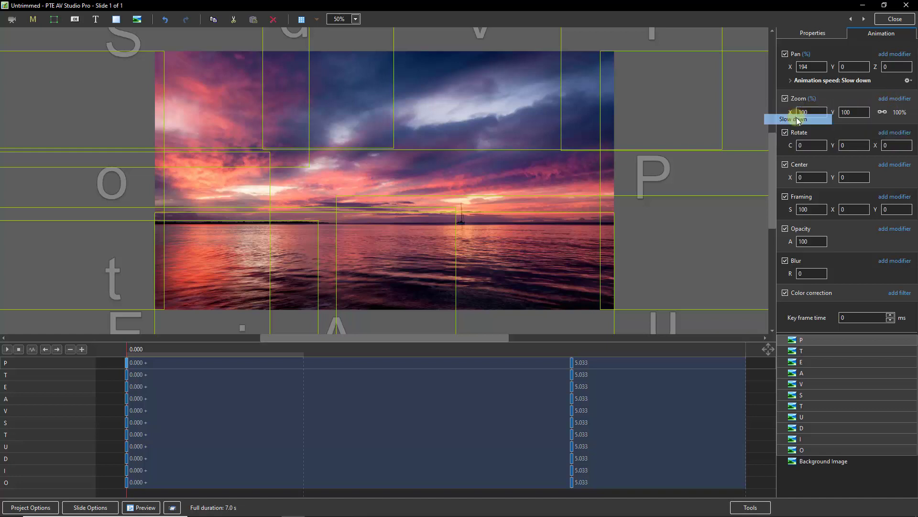
click(890, 146)
mouse_move(866, 154)
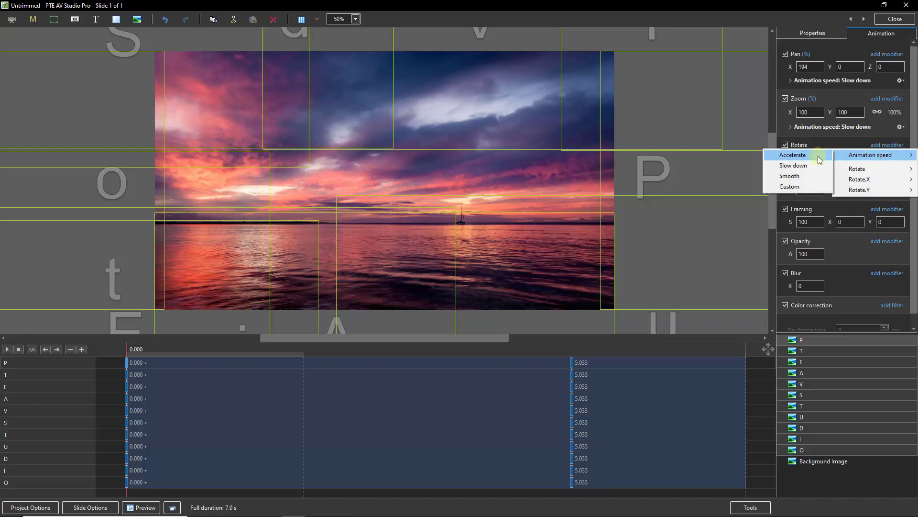
click(793, 166)
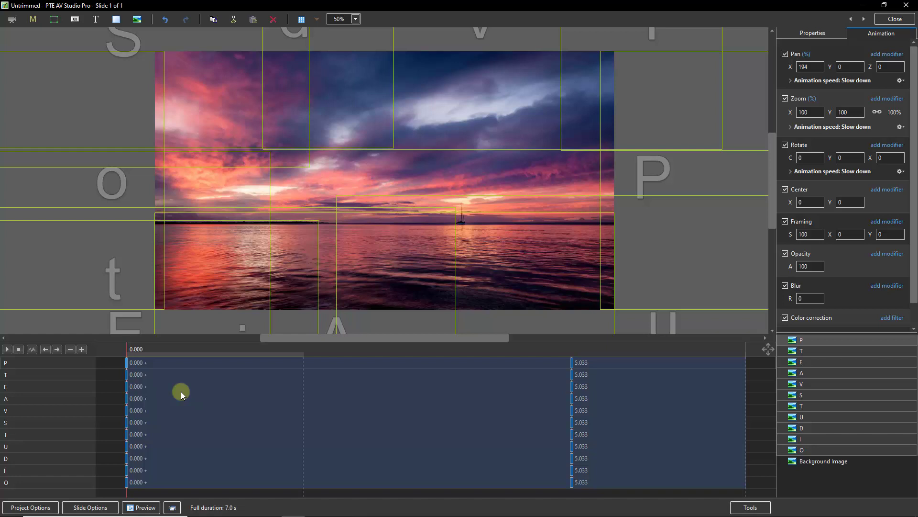
- Play the letter animation from the start keyframes to review the adjusted movement
click(127, 380)
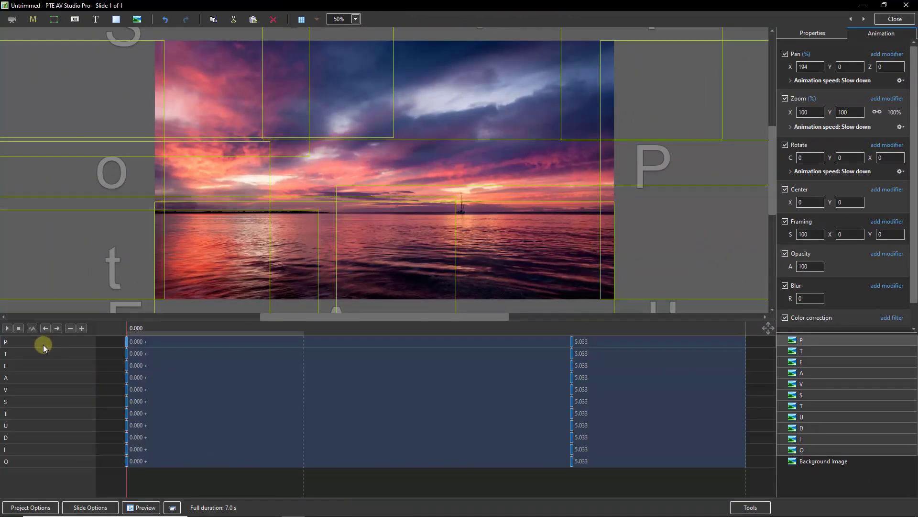
click(7, 328)
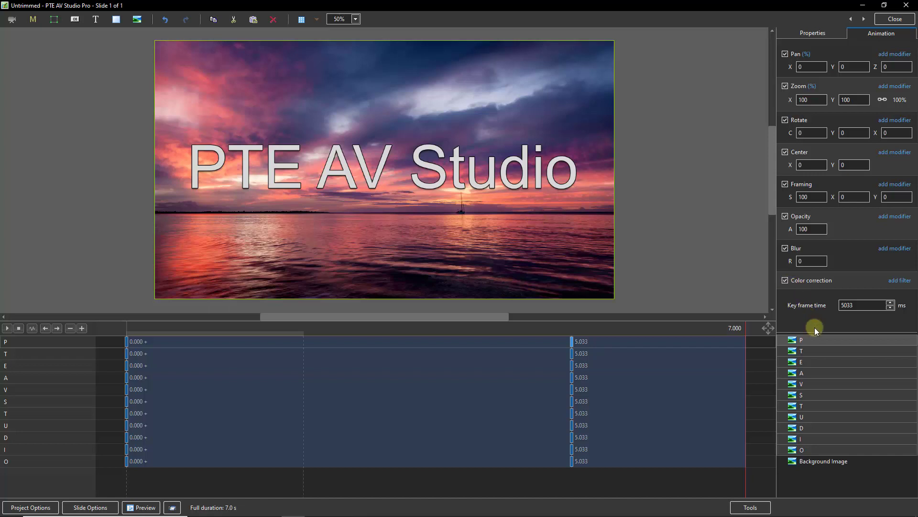
- Deselect the letters and add a frame object to the slide
click(835, 477)
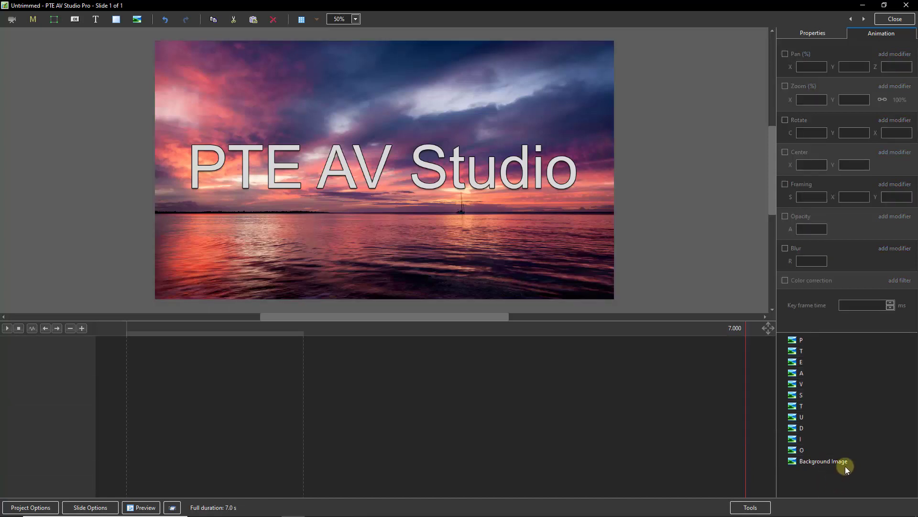
right_click(830, 472)
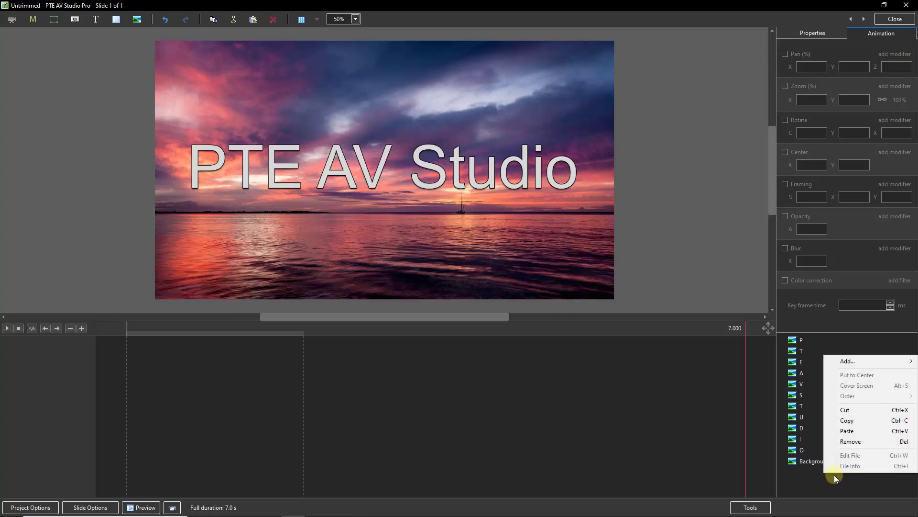
mouse_move(852, 364)
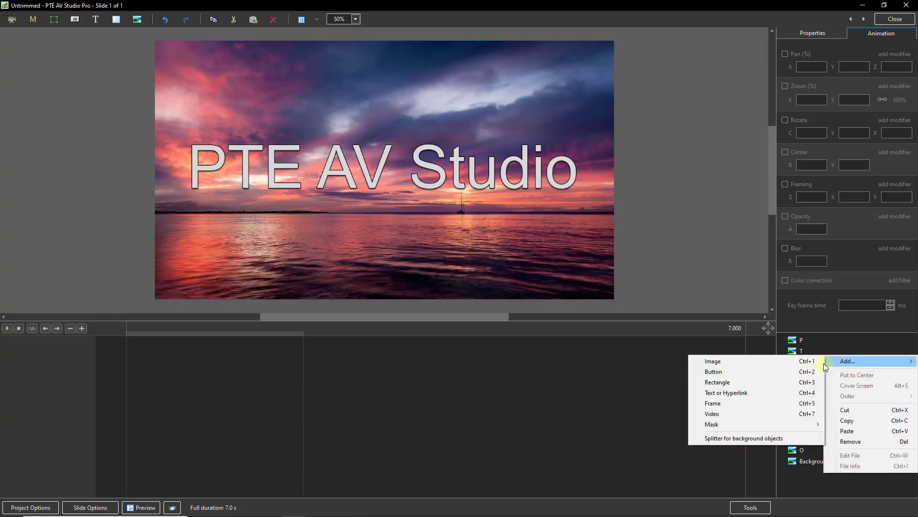
click(715, 403)
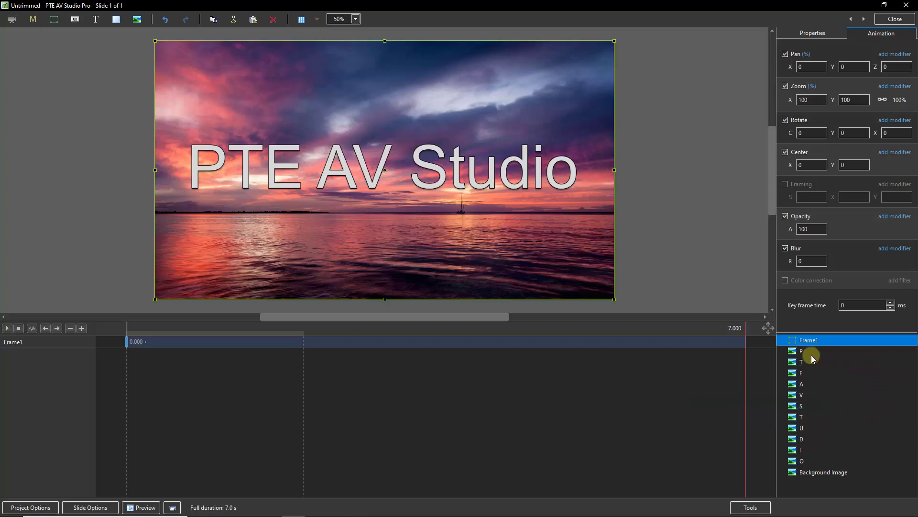
- Cut all the letter objects from P to O and paste them into Frame1 as its child objects
click(796, 352)
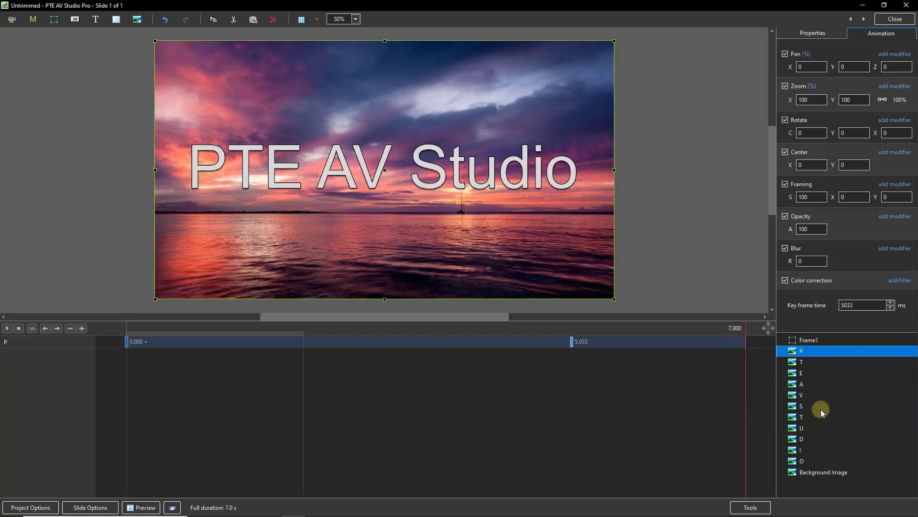
shift+click(796, 461)
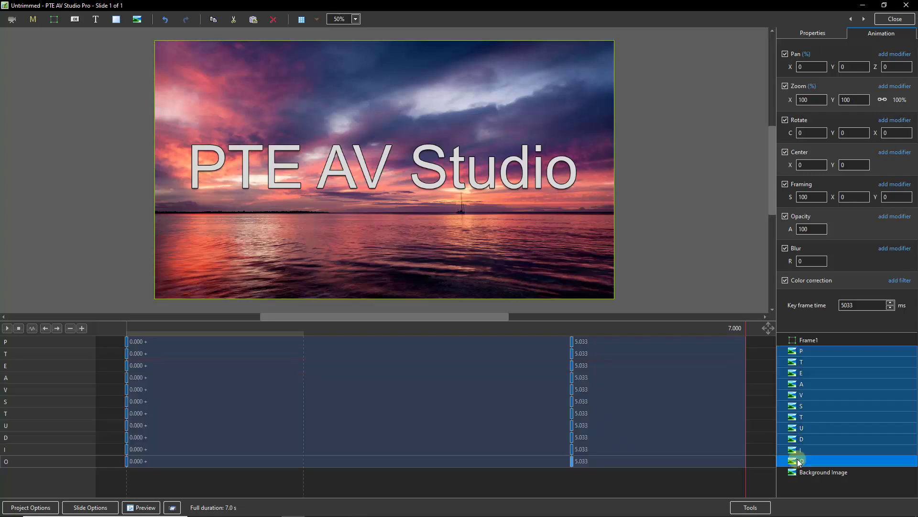
right_click(820, 400)
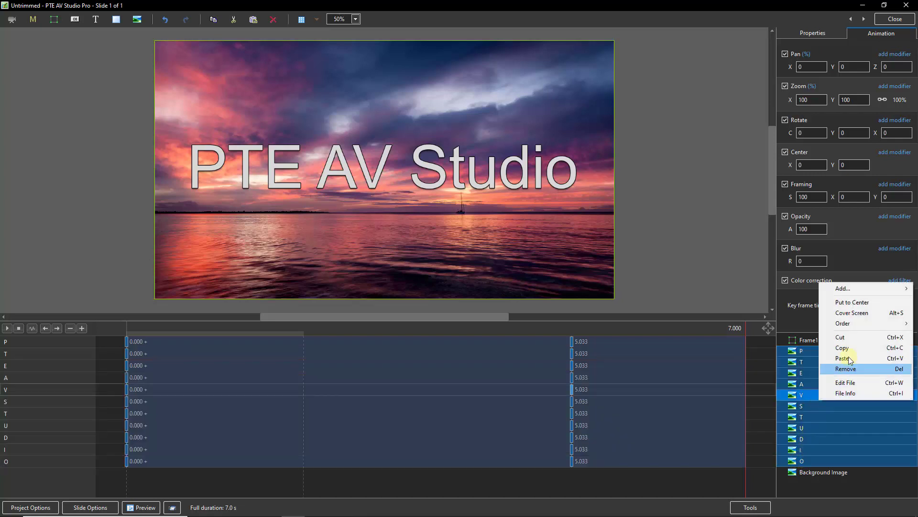
click(840, 337)
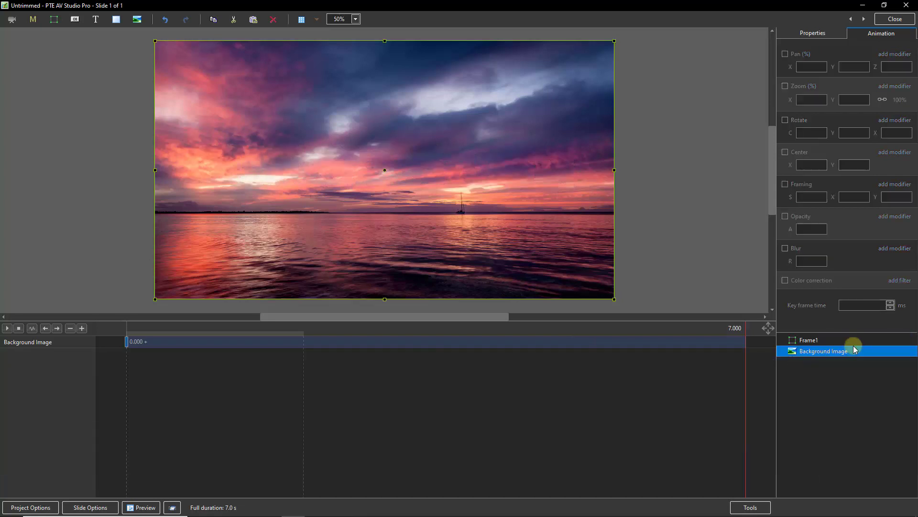
click(805, 340)
right_click(805, 341)
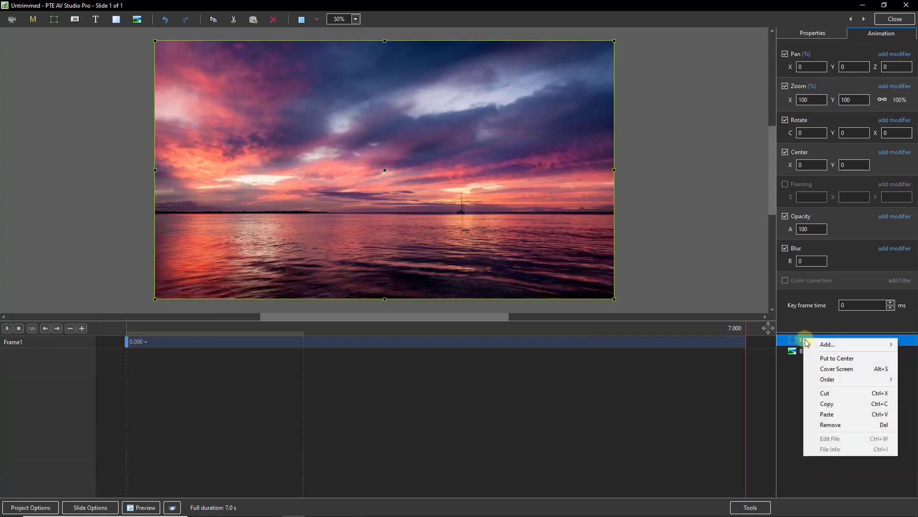
click(827, 414)
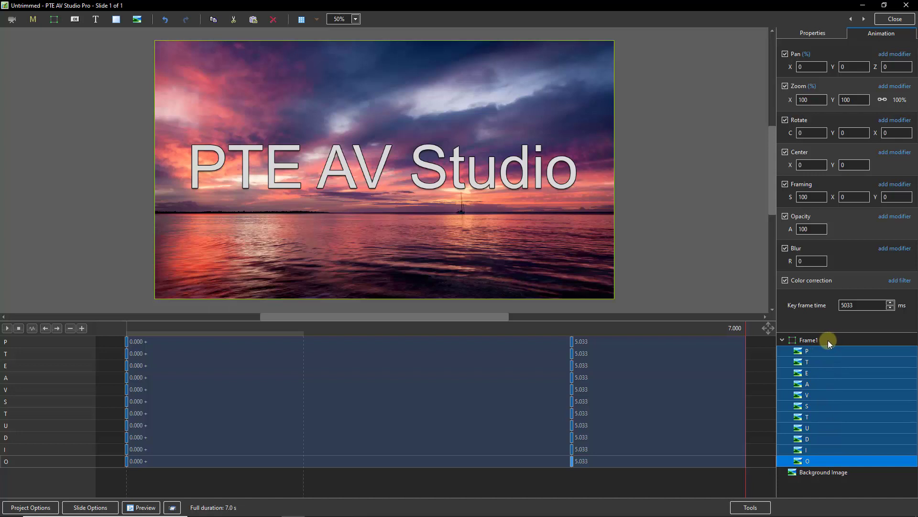
- Set the animation speed of Pan, Zoom and Rotate to Slow down on Frame1's start keyframe, with the frame and its letters selected
shift+click(828, 340)
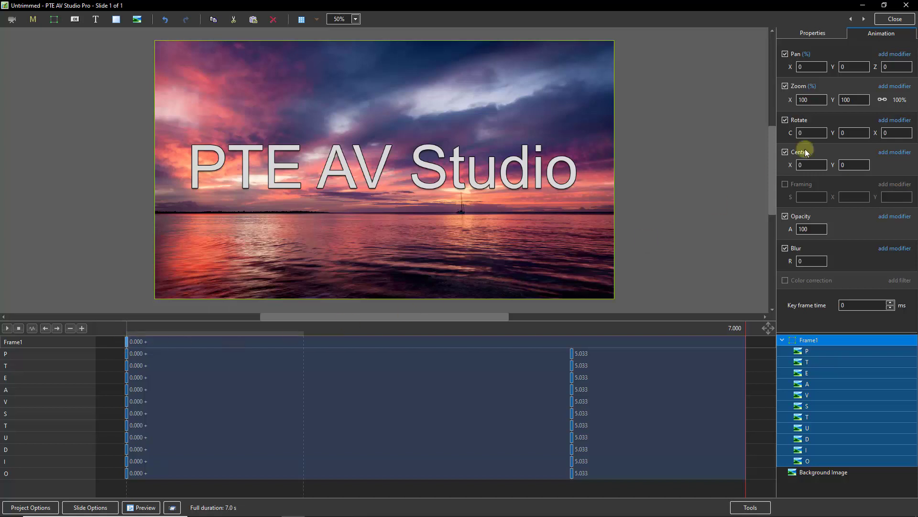
click(897, 57)
mouse_move(867, 65)
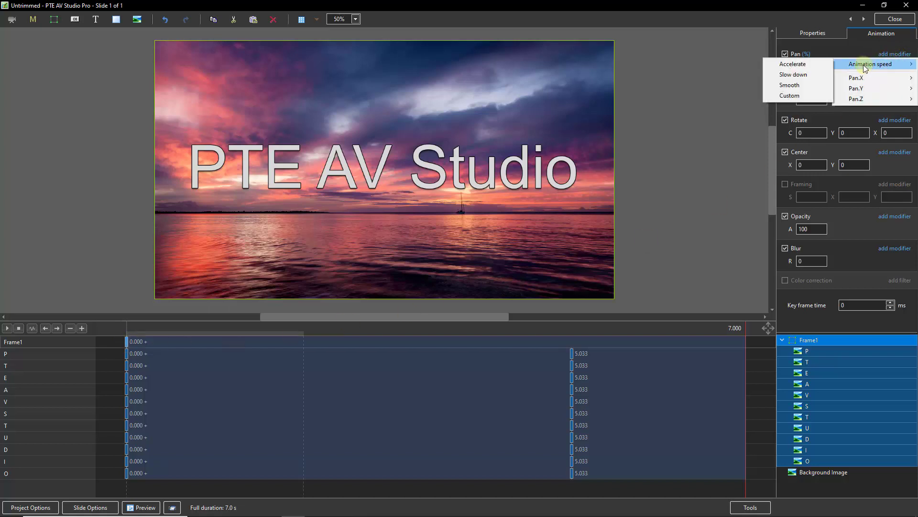
click(800, 75)
click(893, 100)
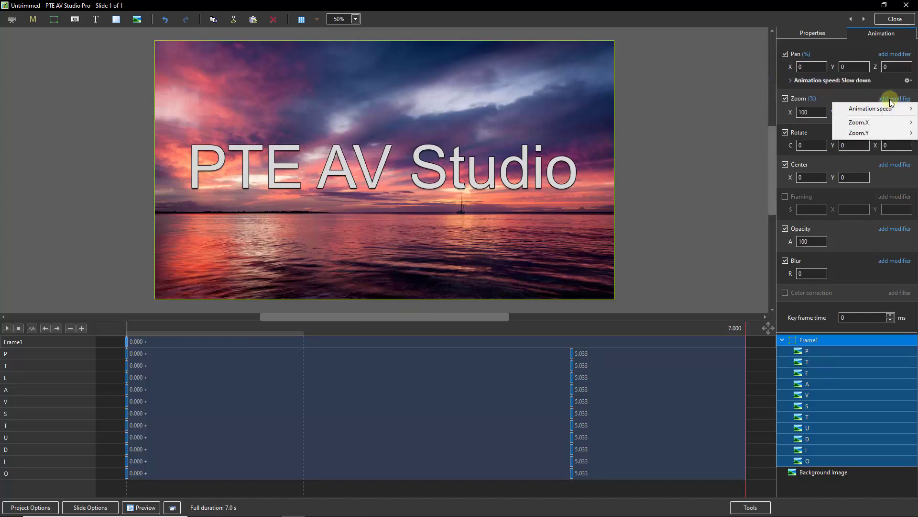
mouse_move(837, 109)
click(800, 120)
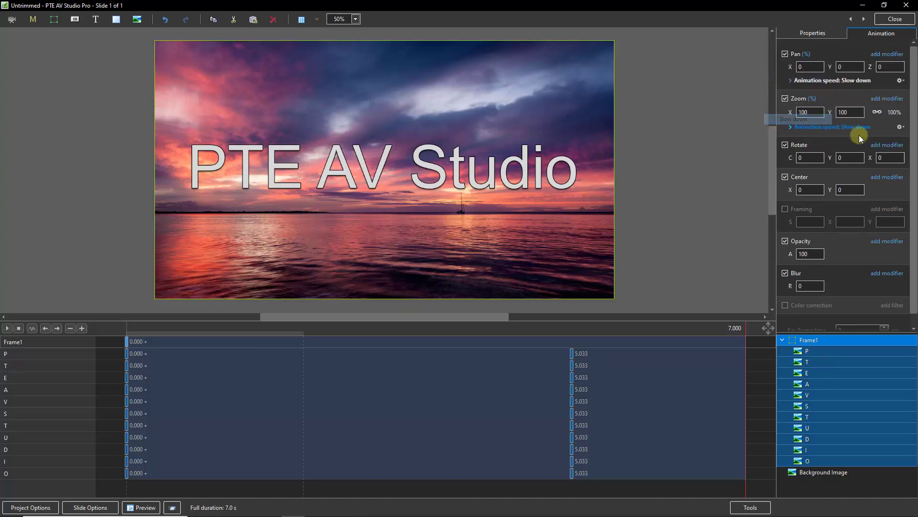
click(881, 145)
mouse_move(870, 154)
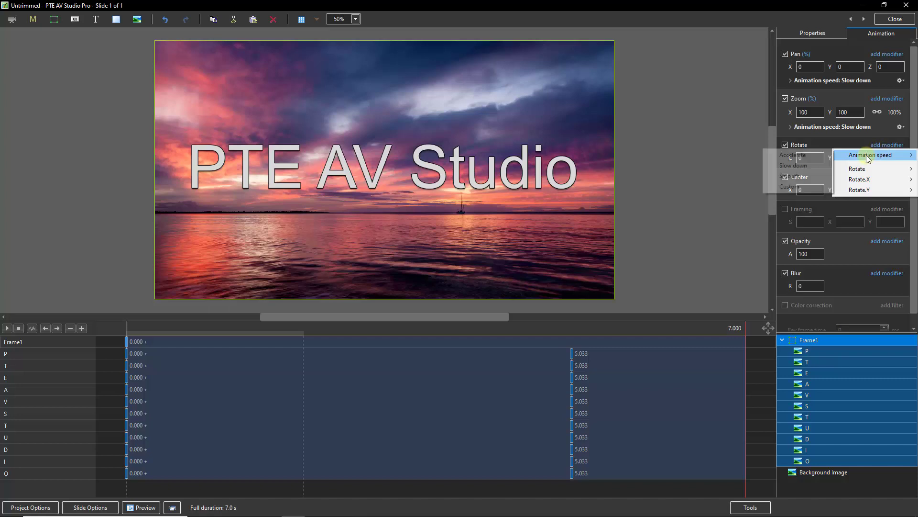
click(790, 166)
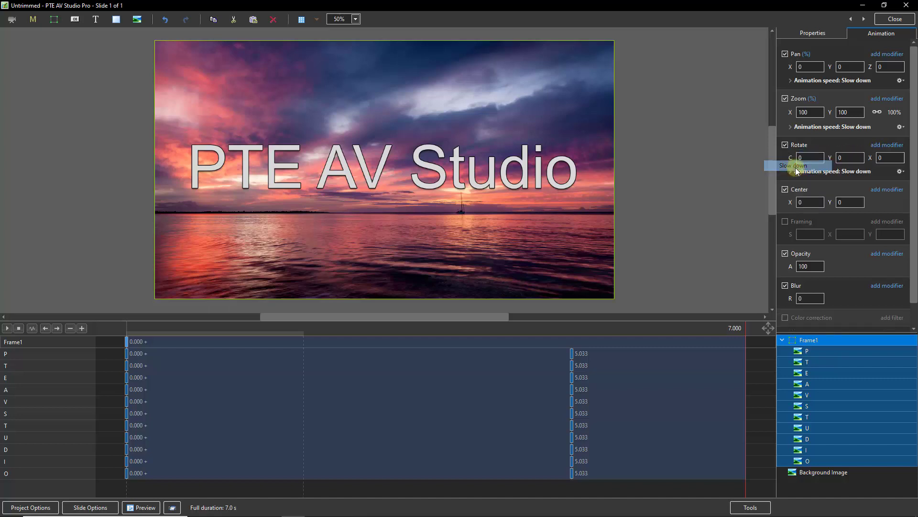
- Add a keyframe to Frame1 and place it at 5.033 s, in line with the letters' end keyframes
click(128, 347)
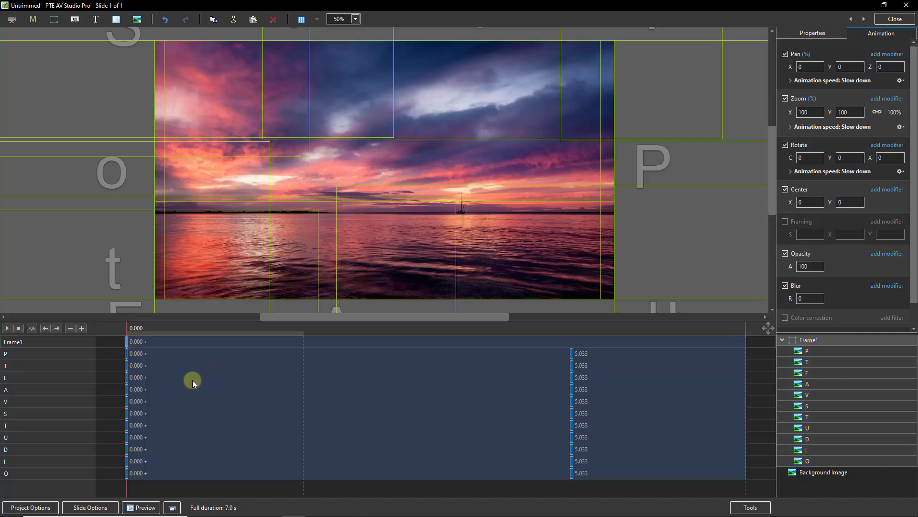
key(space)
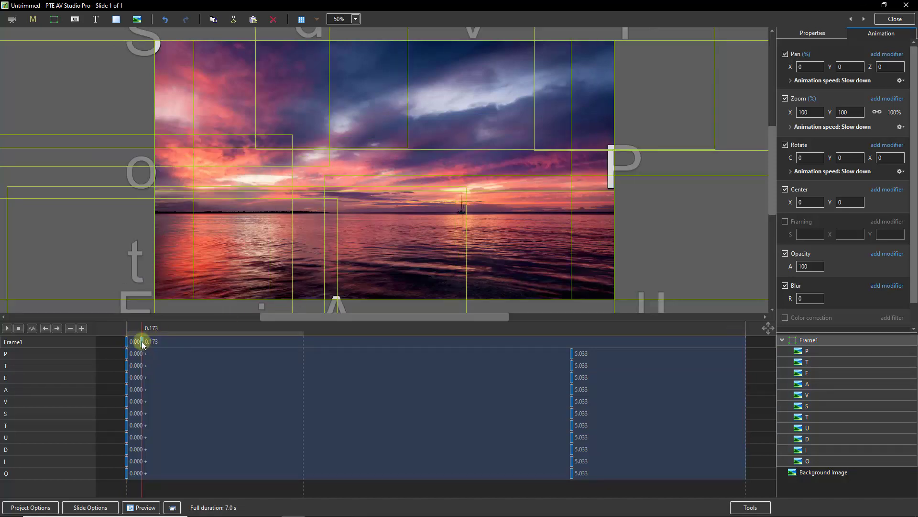
drag(142, 340, 572, 349)
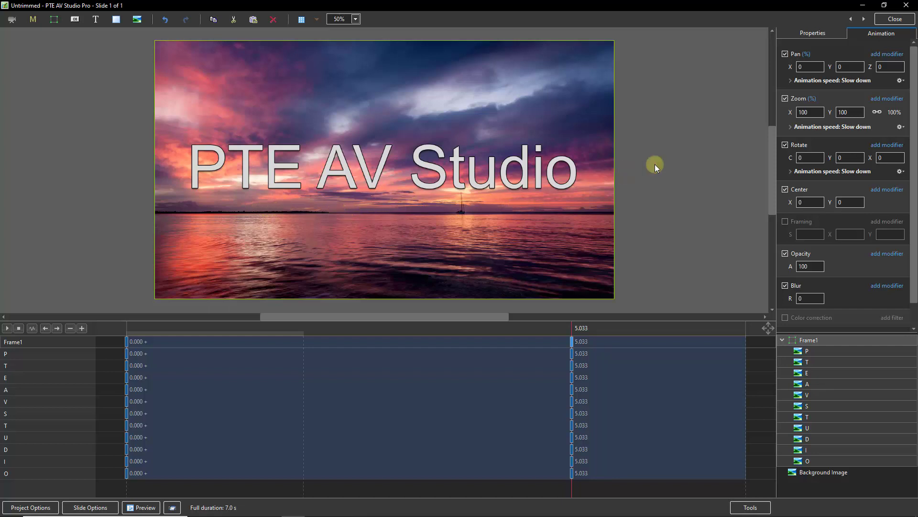
- Set Frame1's zoom to 76% and its Y pan to 22 on the 5.033 s keyframe
double_click(809, 112)
click(814, 113)
scroll(813, 113, down, 13)
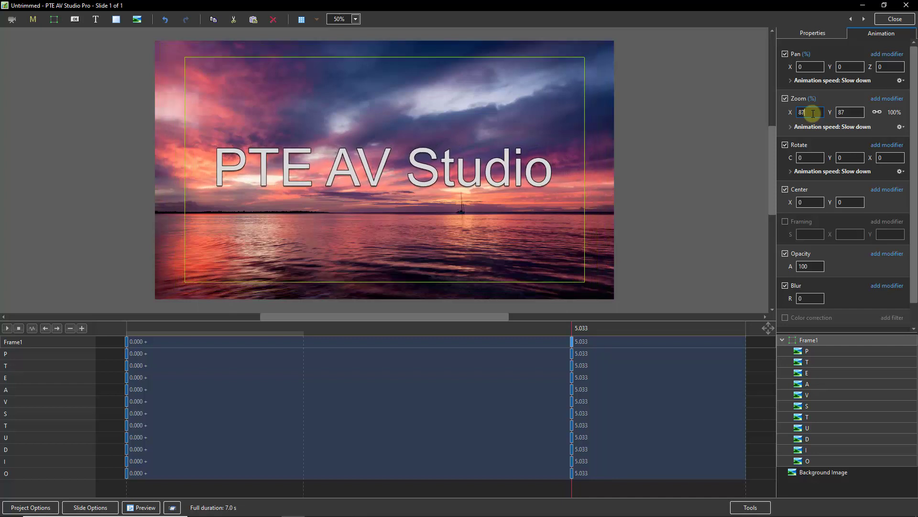
scroll(813, 114, down, 11)
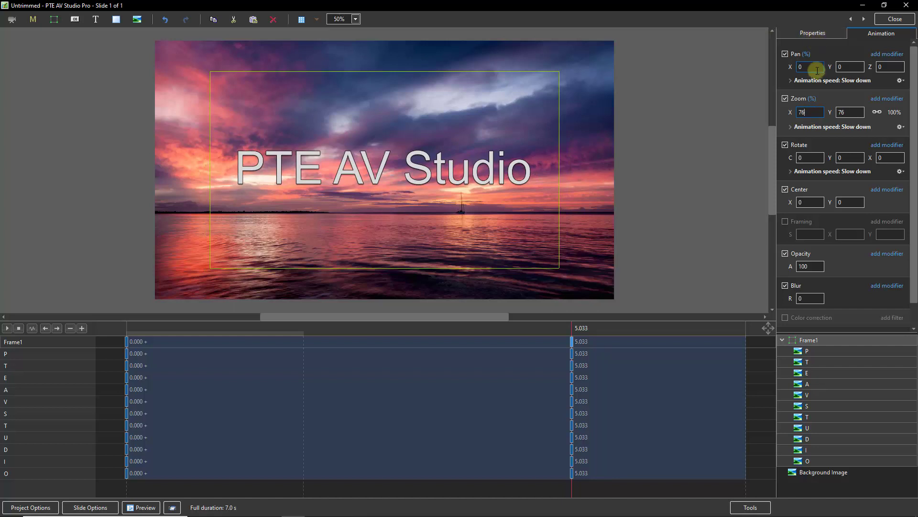
click(849, 65)
scroll(851, 64, up, 10)
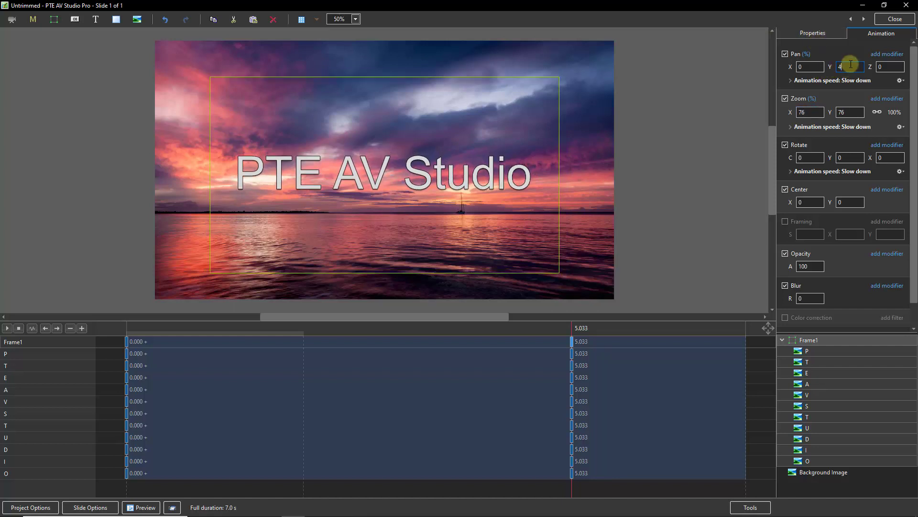
scroll(851, 63, up, 10)
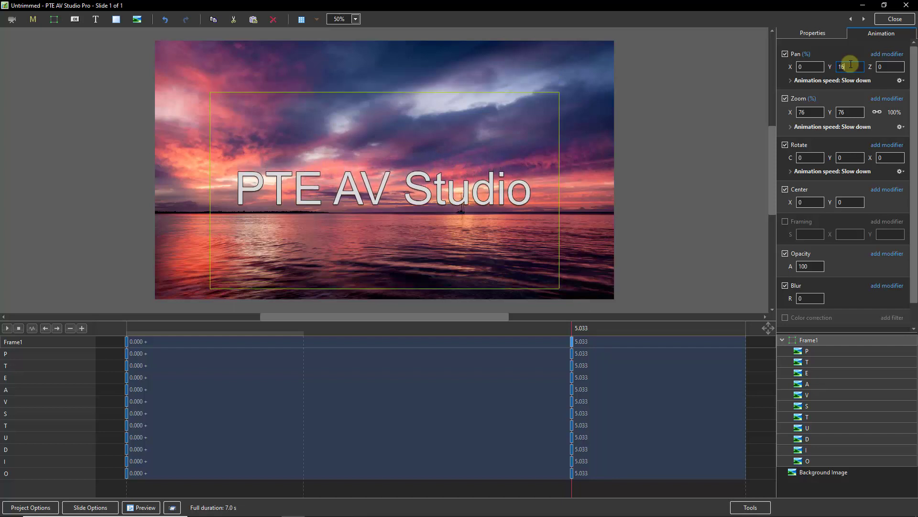
scroll(851, 64, up, 2)
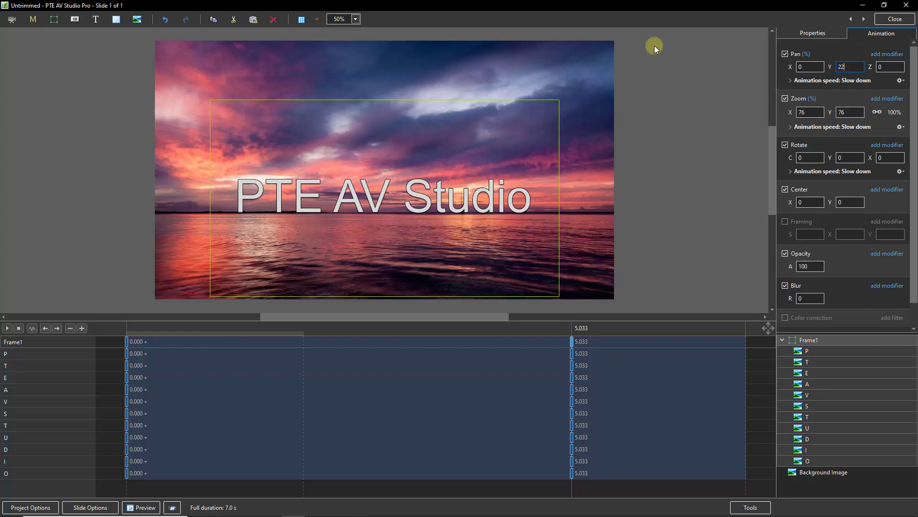
- Try shifting Frame1 horizontally with X pan values between -5 and 29, and reset the X pan to 0
click(808, 67)
double_click(809, 67)
text(-1)
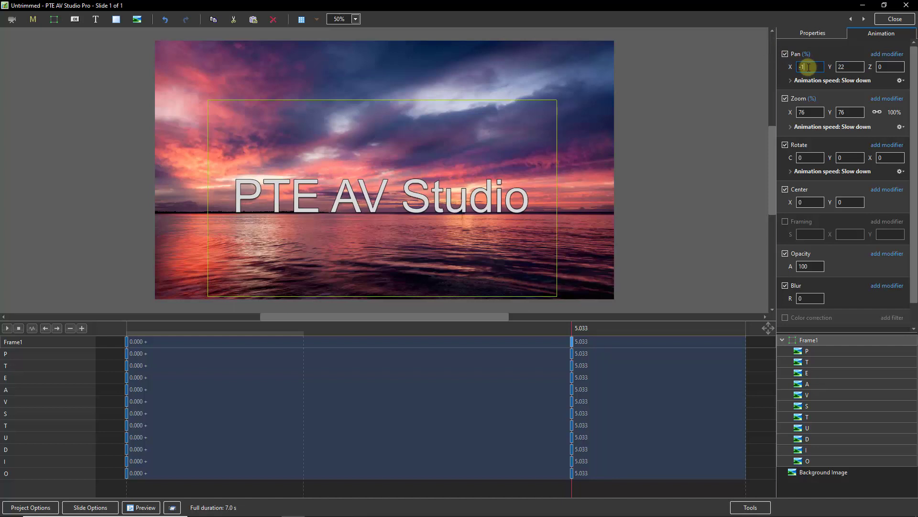
scroll(809, 67, down, 4)
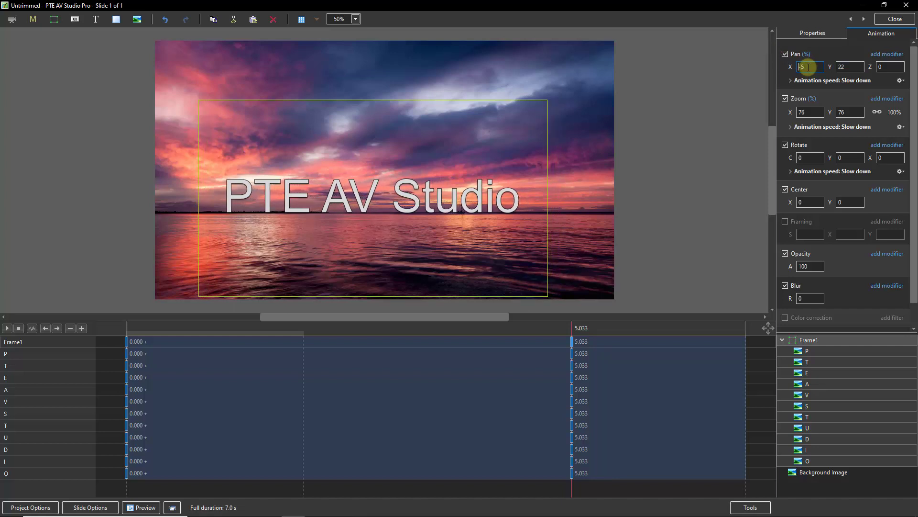
scroll(808, 67, up, 20)
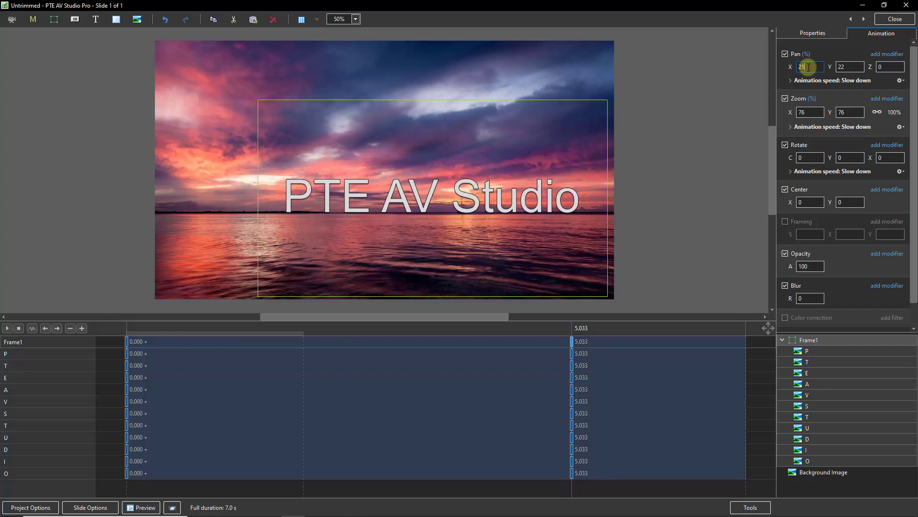
scroll(808, 67, up, 6)
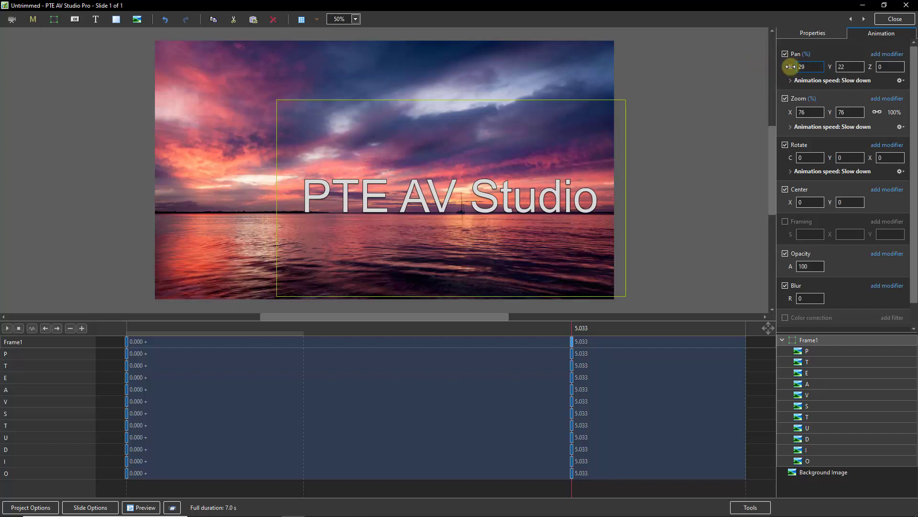
double_click(790, 67)
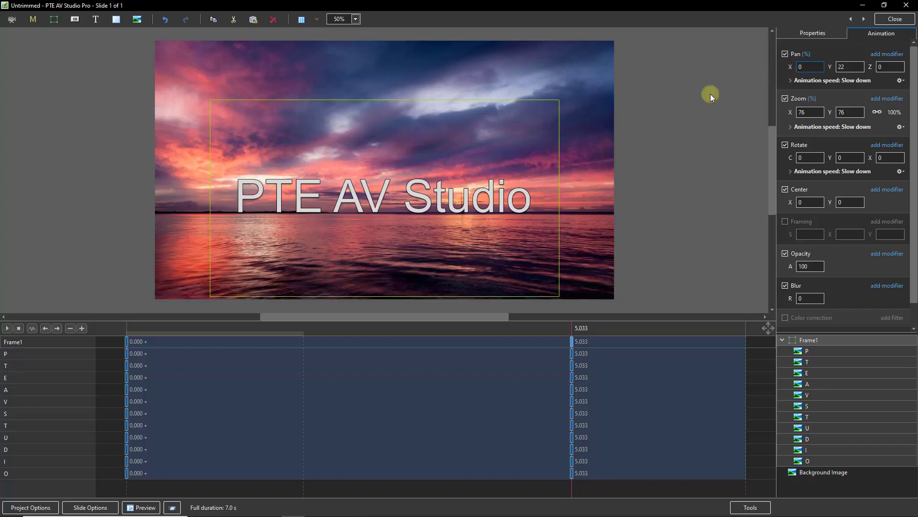
- Play the slide's animation from Frame1's start keyframe to review the combined frame and letter movement
click(127, 341)
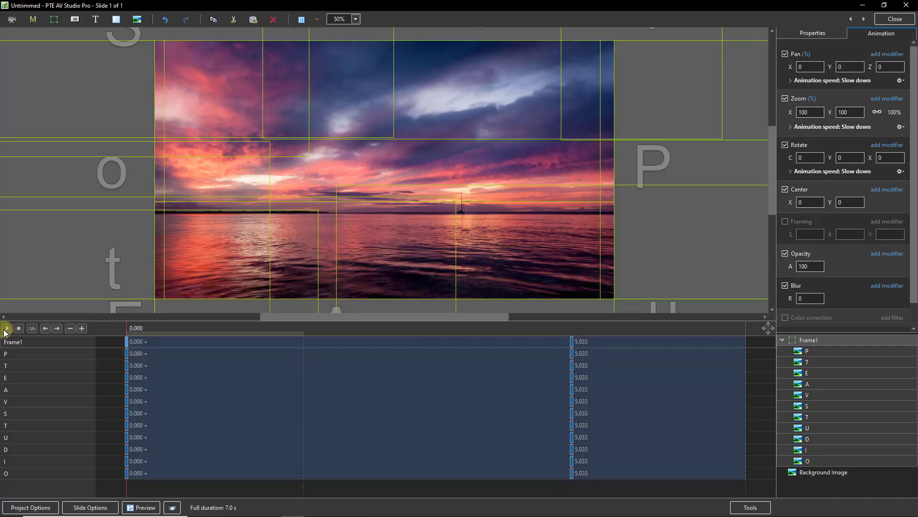
click(7, 328)
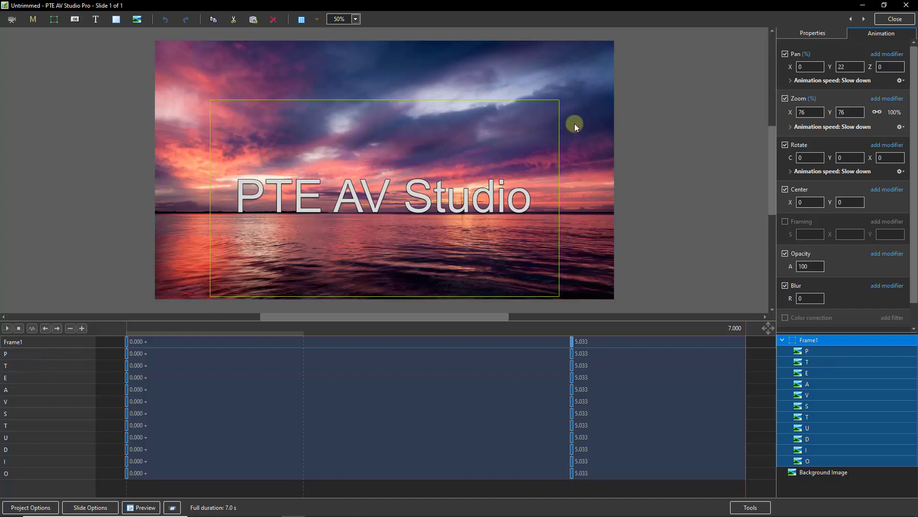
- Close the object editor, duplicate the slide, and open the second slide for object and animation editing
click(895, 19)
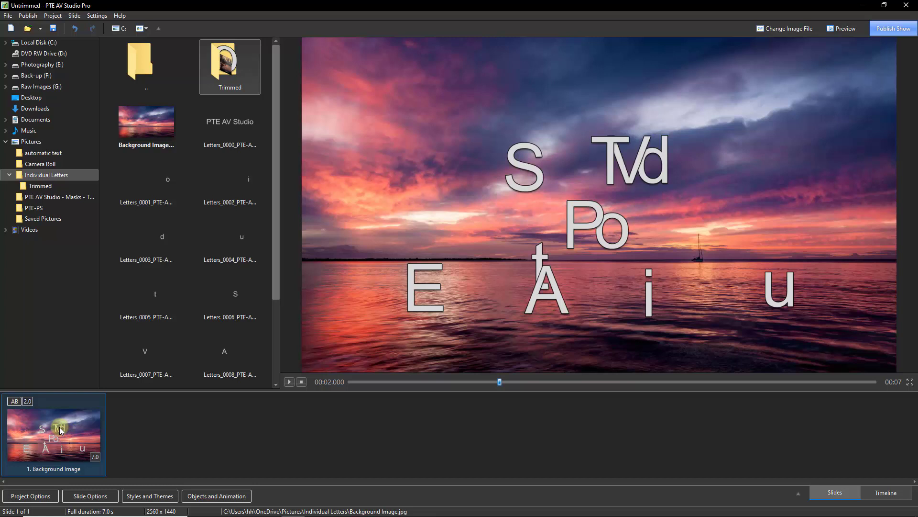
key(ctrl+d)
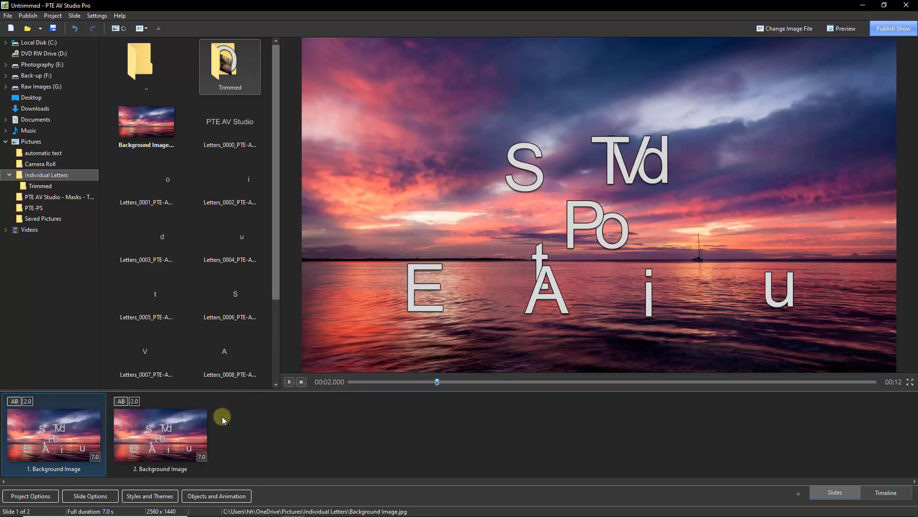
click(163, 433)
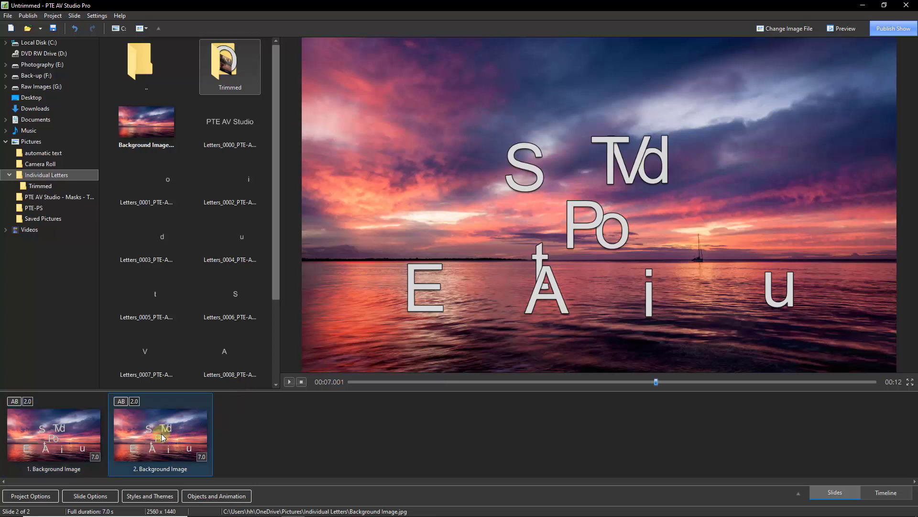
click(197, 495)
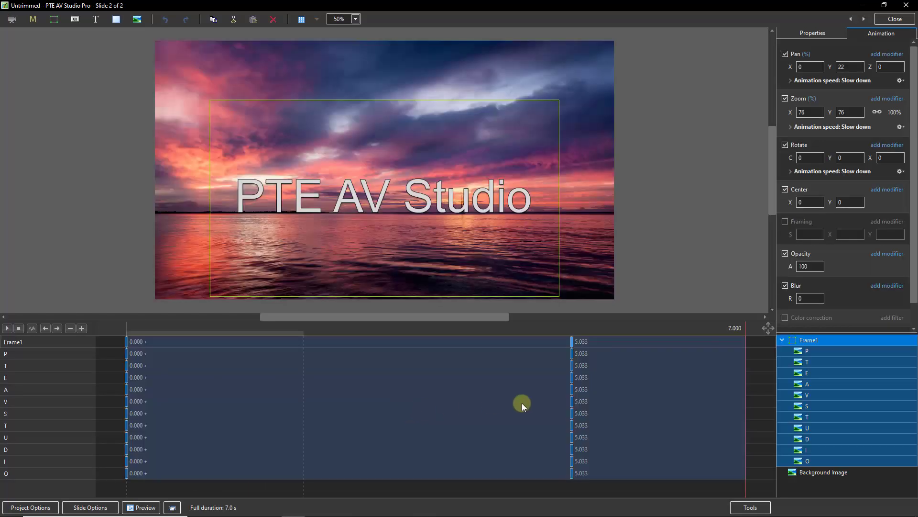
- Inspect the Background Image object's picture properties on slide 2 and return to its animation settings
click(814, 472)
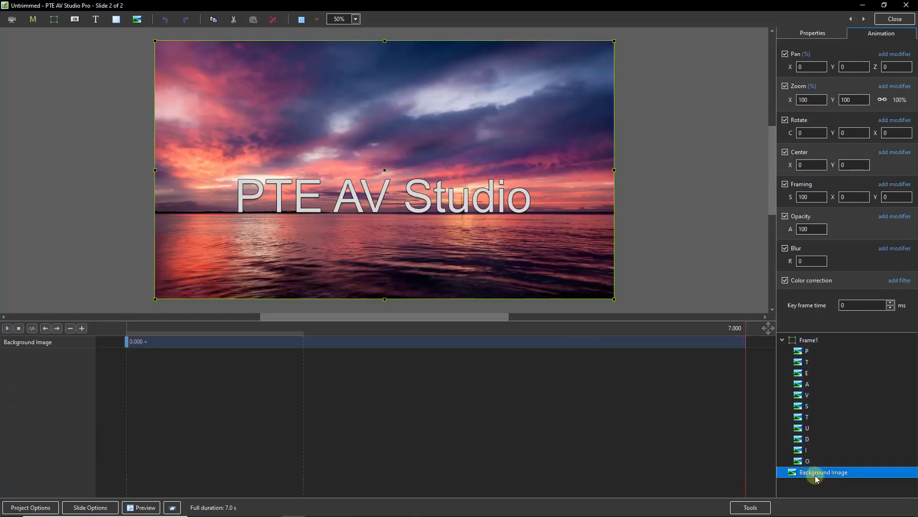
click(813, 33)
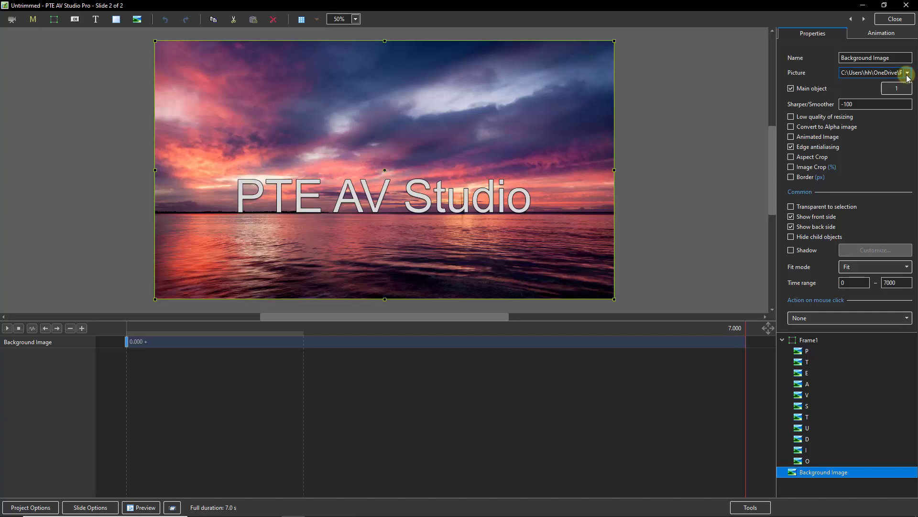
click(877, 41)
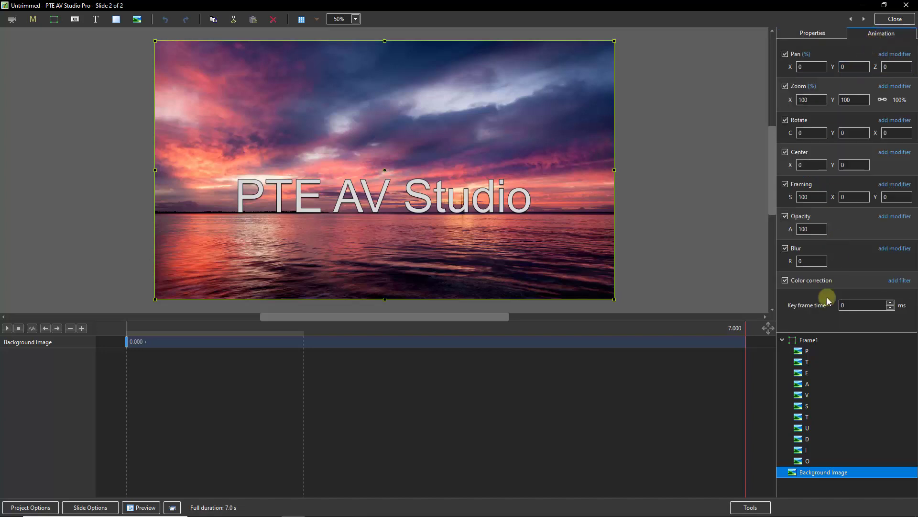
- Select letters P through O, rotate P on its start keyframe to C 30, Y -72 and X 50, and play the animation
click(802, 351)
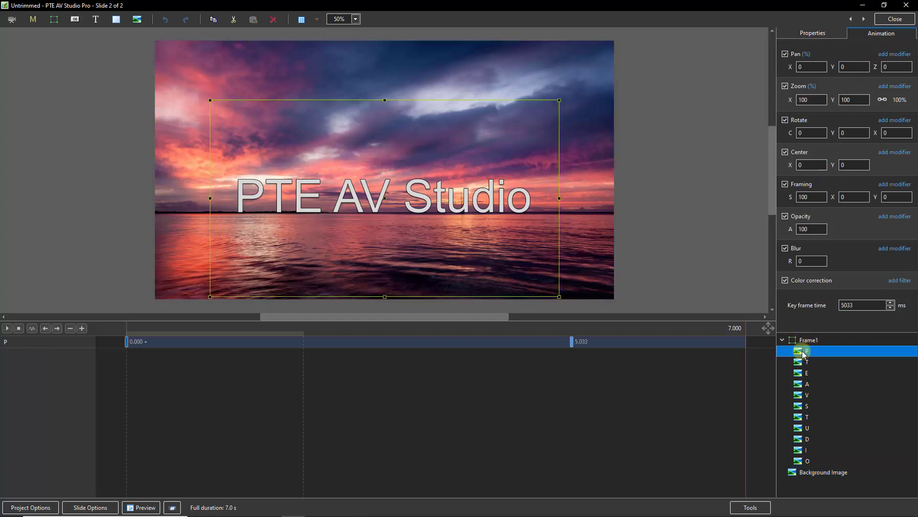
shift+click(806, 461)
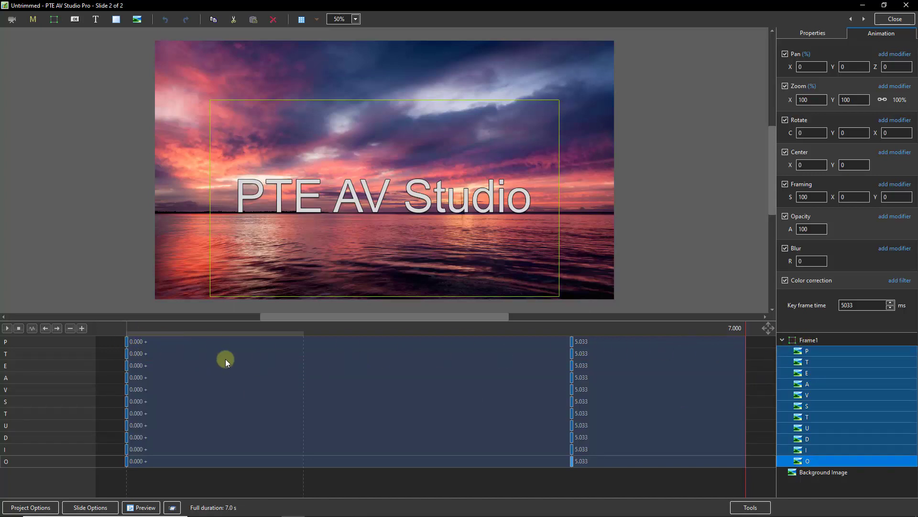
click(127, 342)
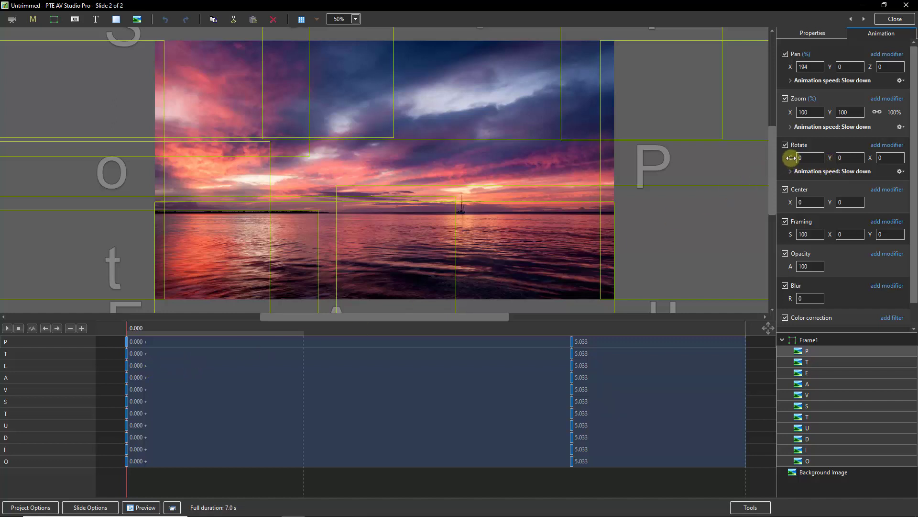
mouse_move(794, 157)
mouse_down()
mouse_move(824, 158)
mouse_move(797, 164)
mouse_up()
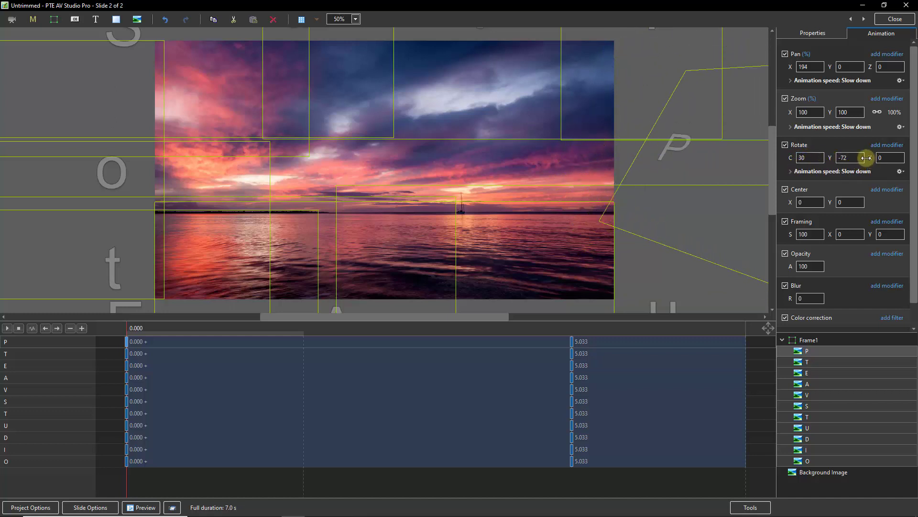
drag(868, 158, 888, 160)
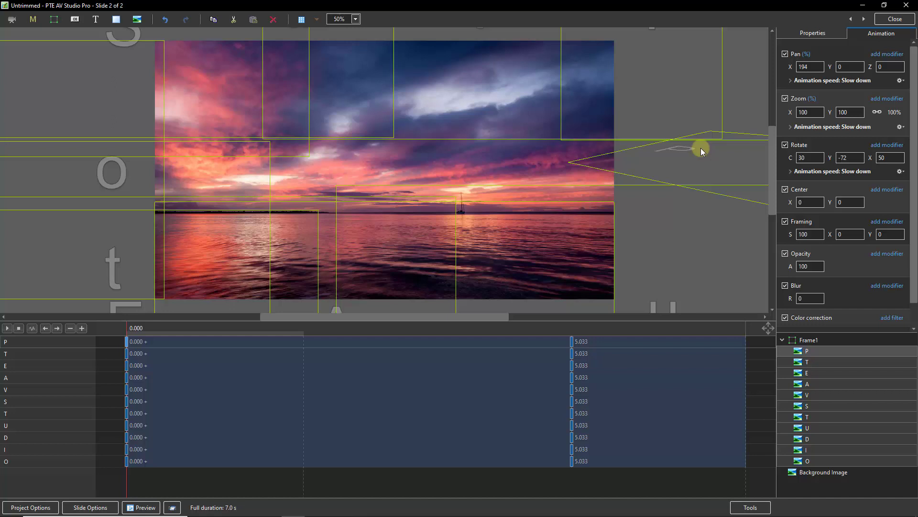
click(7, 328)
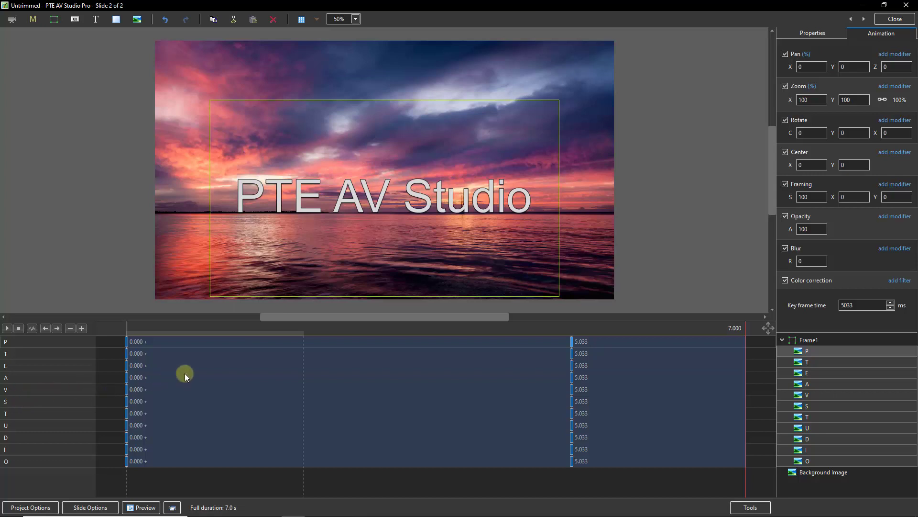
- Set the pan of Frame1's start keyframe to X -190 and Y -108 while temporarily moved to 4.536 s, return it to 0, and play the animation
click(808, 340)
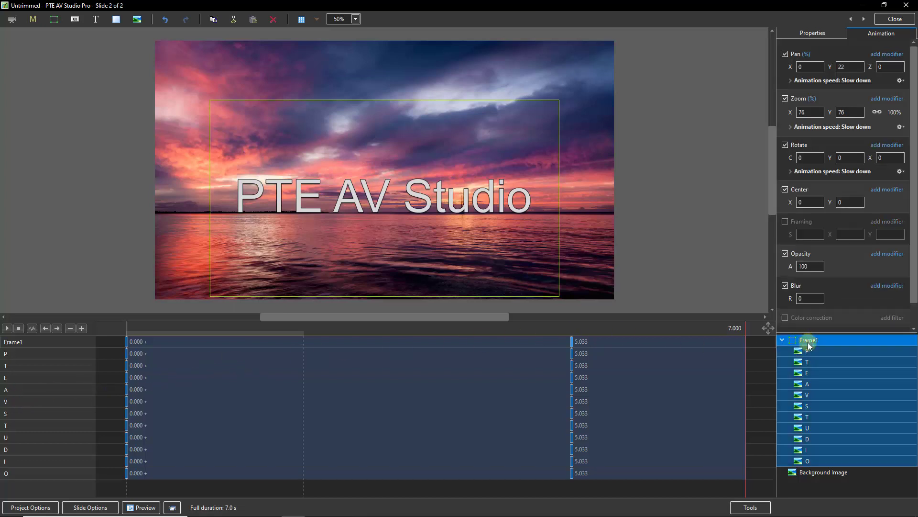
click(126, 342)
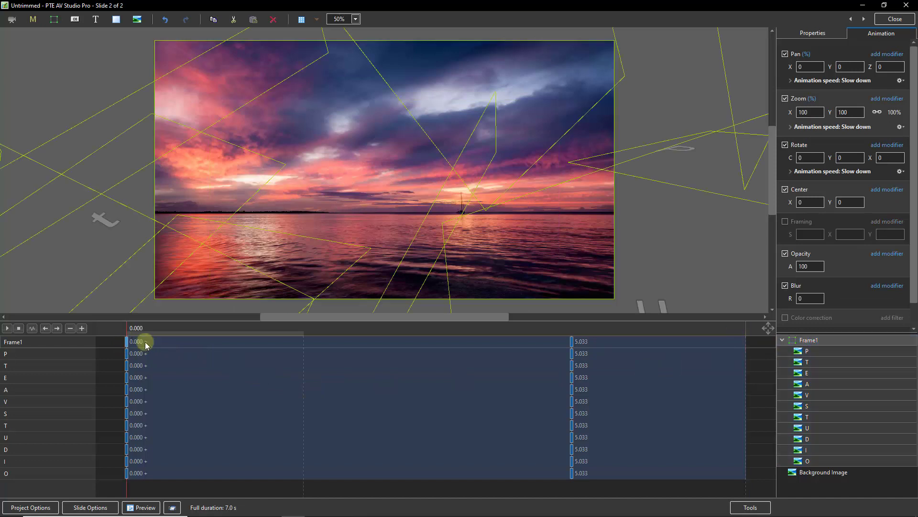
click(572, 341)
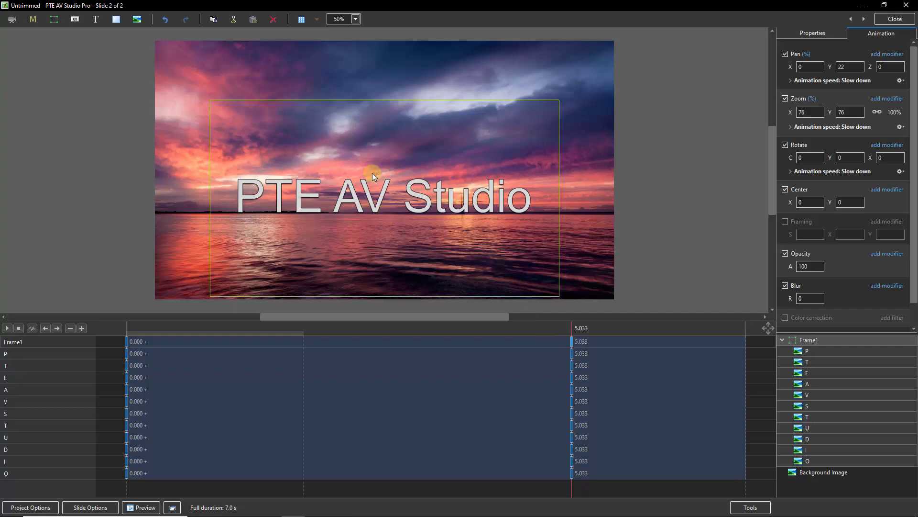
click(126, 341)
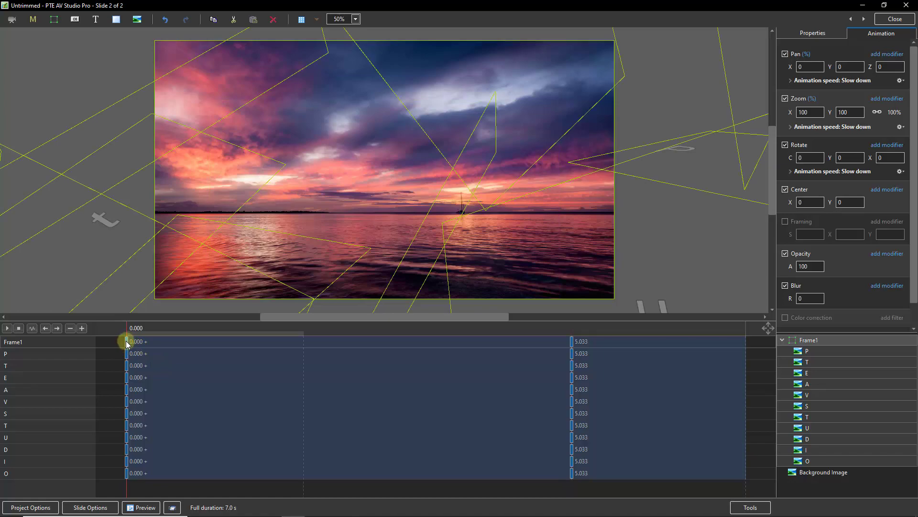
drag(127, 343, 527, 355)
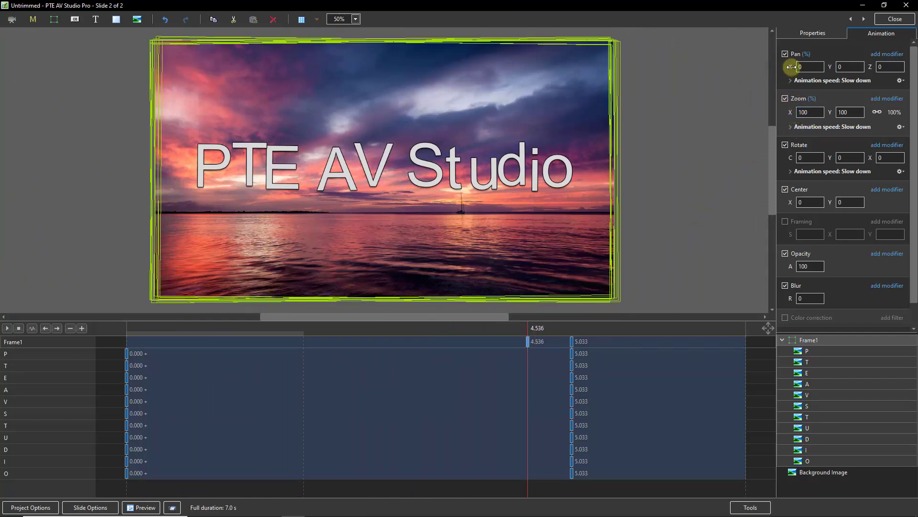
drag(791, 67, 700, 84)
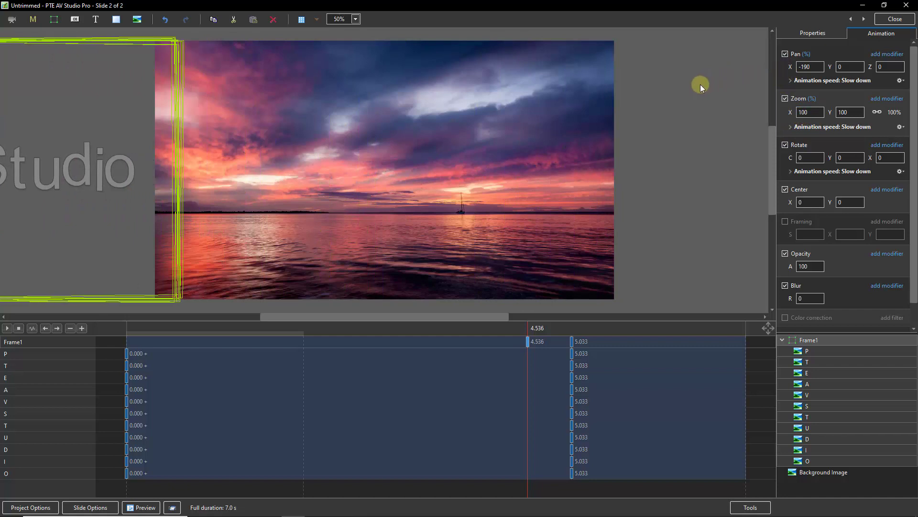
drag(831, 67, 777, 86)
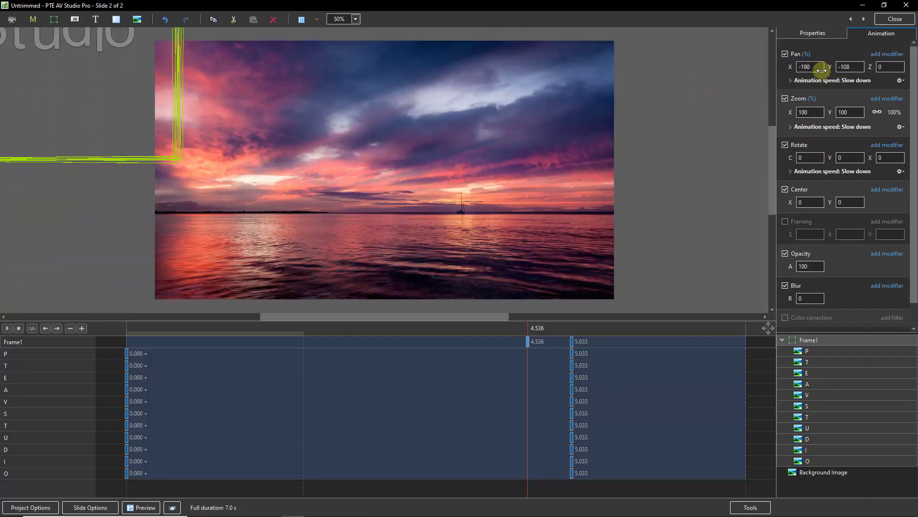
drag(528, 343, 125, 354)
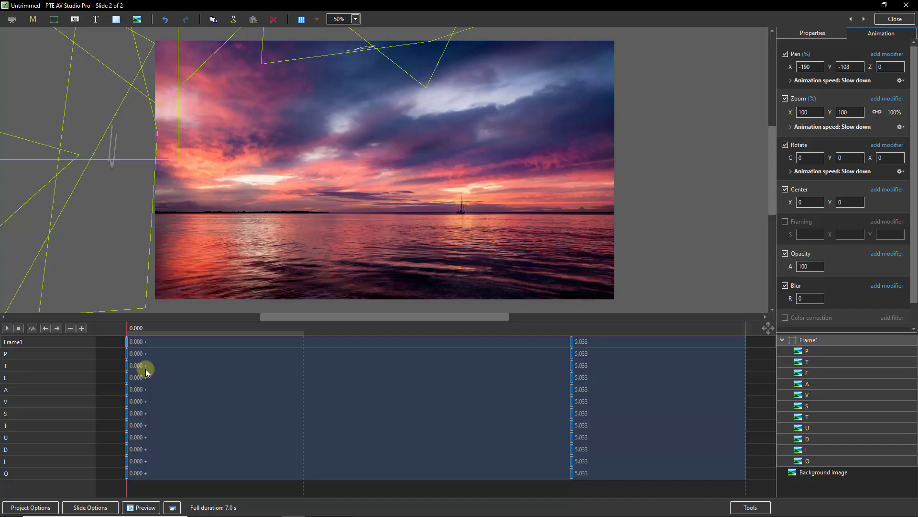
click(7, 327)
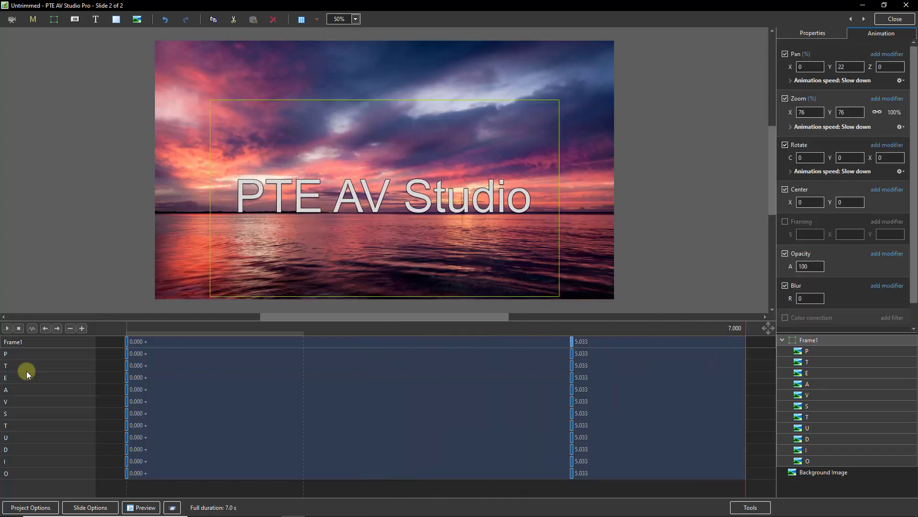
- Set Frame1's C rotation to 75 on its start keyframe and play the animations on slides 2 and 3
click(127, 345)
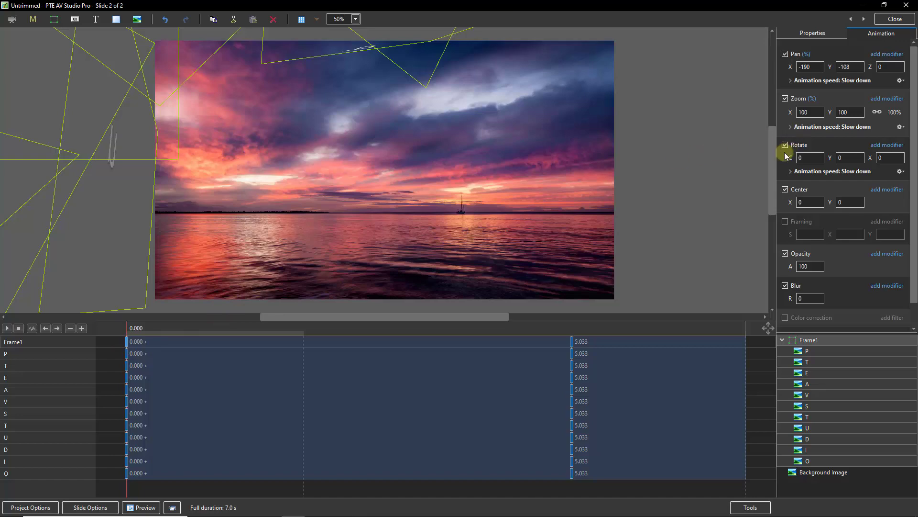
drag(789, 158, 827, 162)
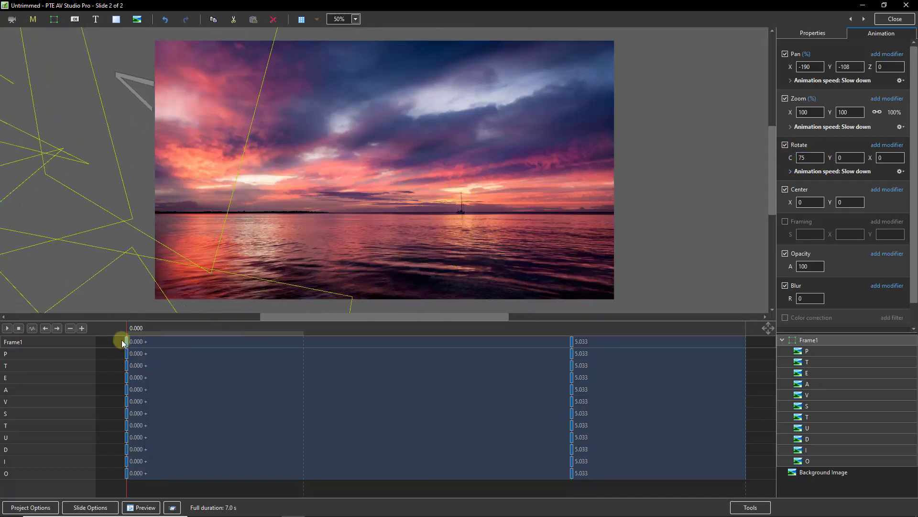
click(6, 328)
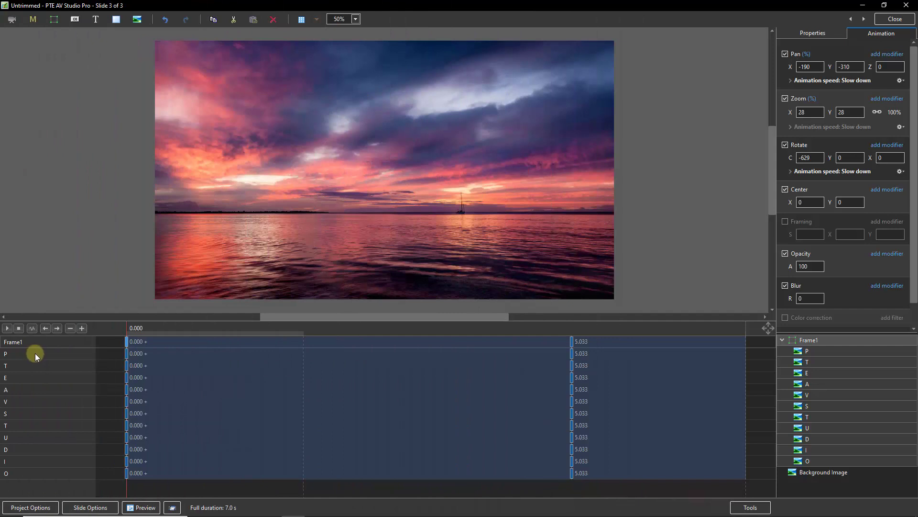
click(7, 329)
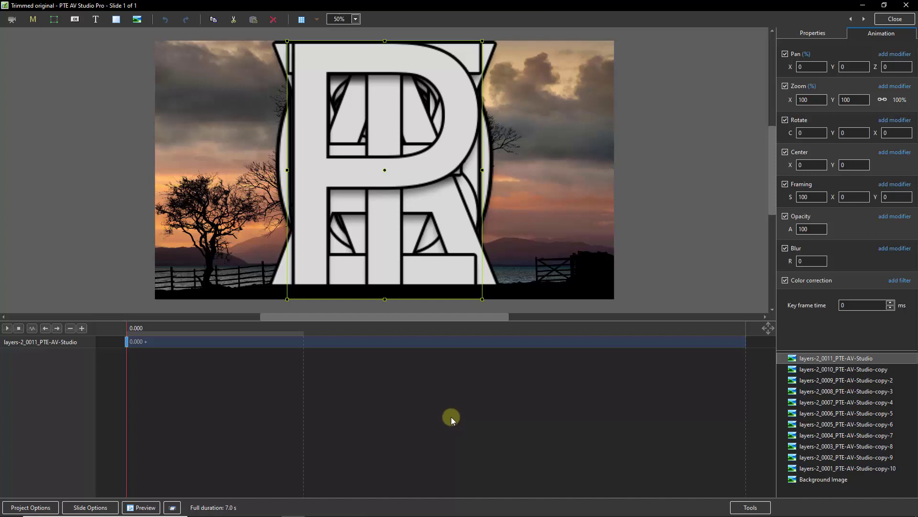
- Select all eleven letter layers with their start keyframes and set their zoom to Original Size
click(828, 360)
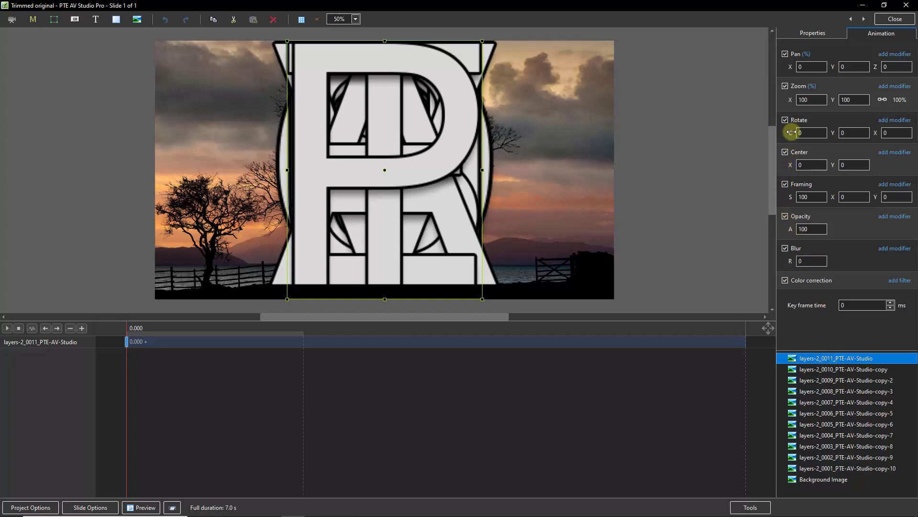
drag(794, 132, 795, 132)
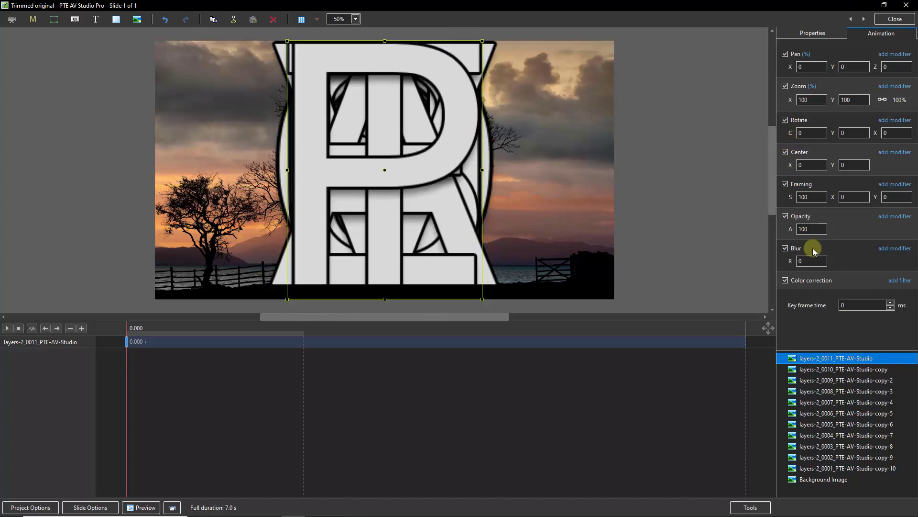
shift+click(814, 471)
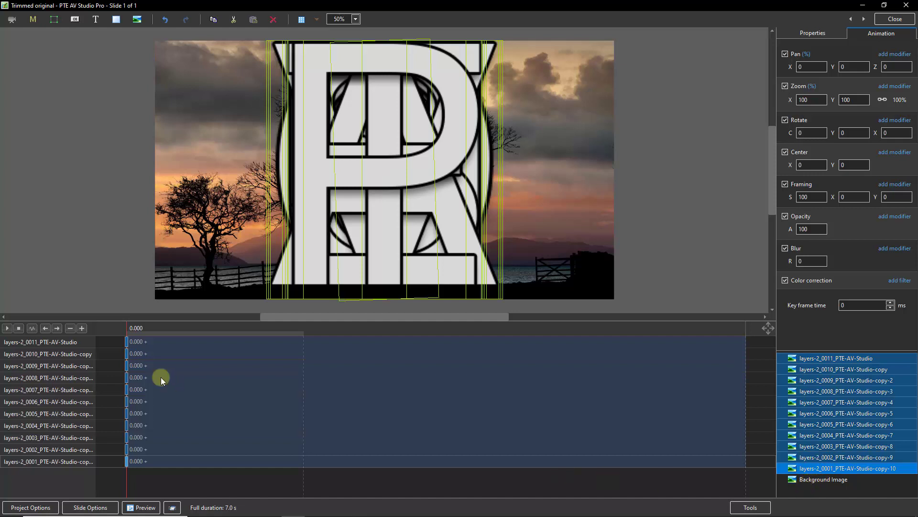
click(127, 342)
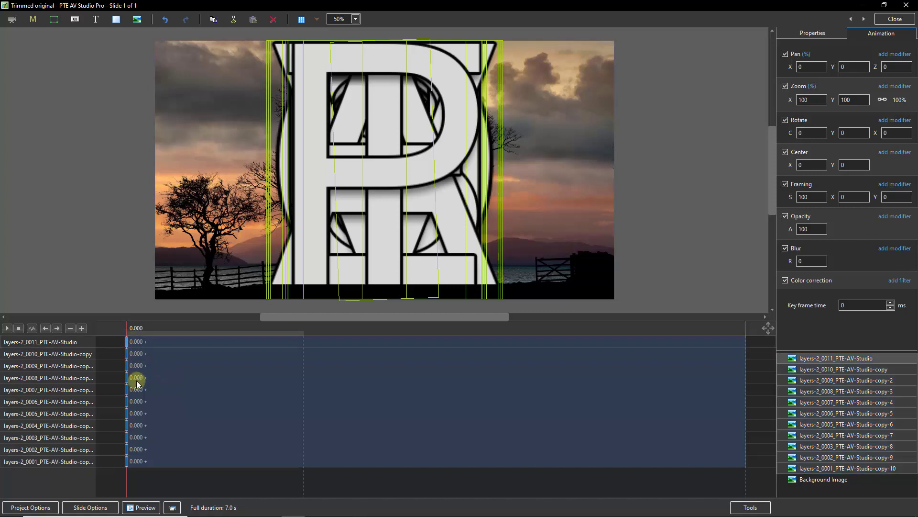
click(127, 461)
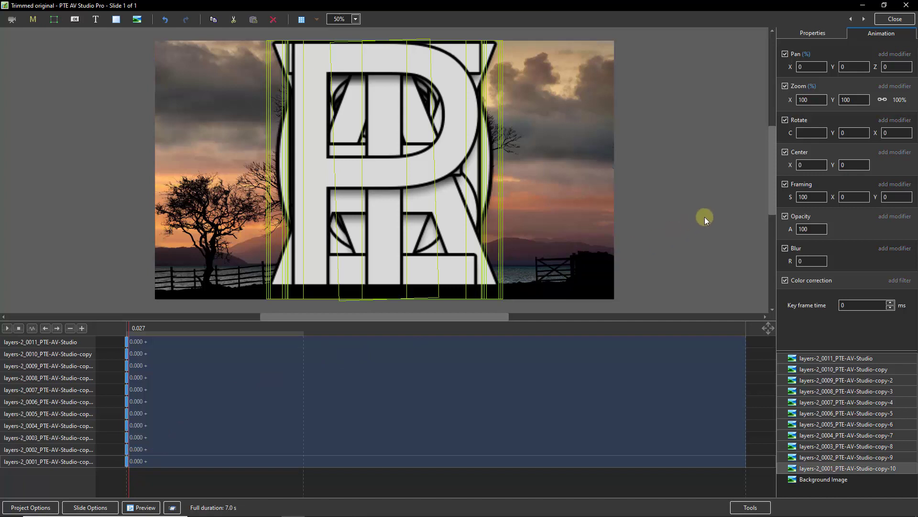
right_click(794, 101)
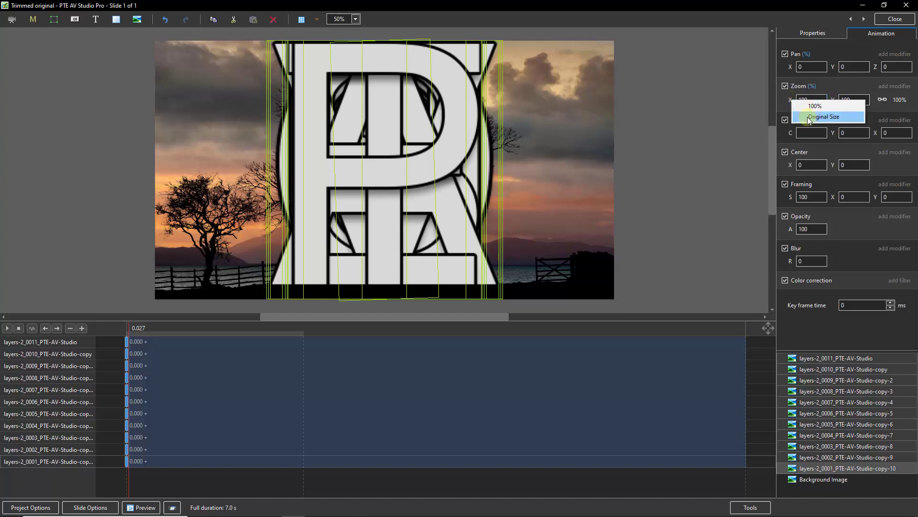
click(823, 117)
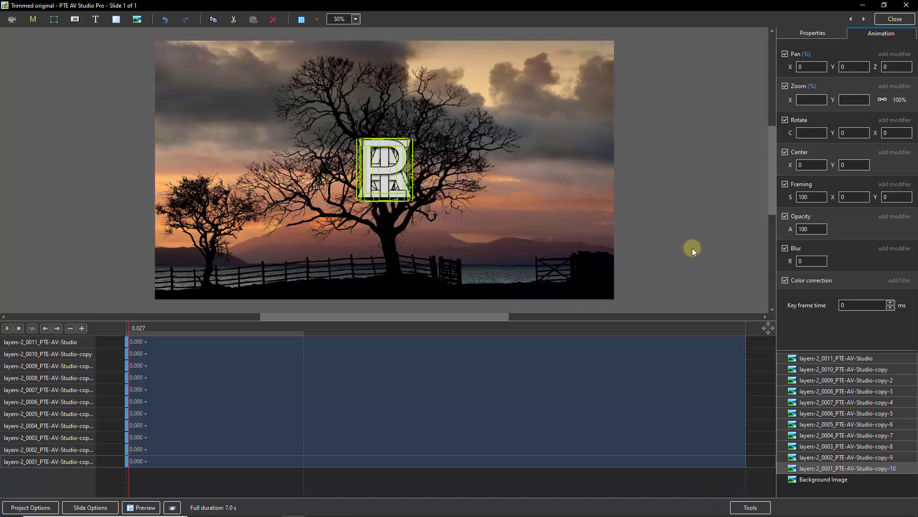
- Pan the P layer to the left side of the slide, and shift the T layer left toward it
shift+click(812, 360)
click(813, 360)
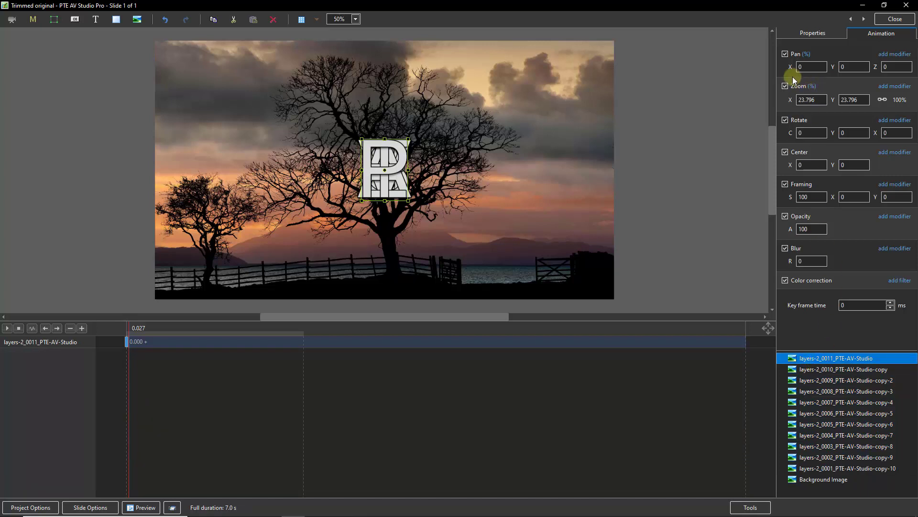
drag(790, 68, 757, 78)
click(813, 370)
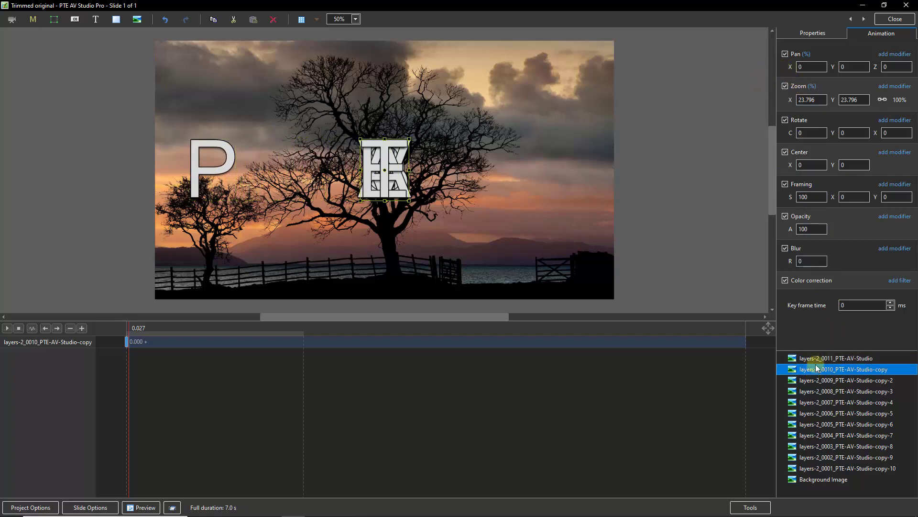
drag(788, 68, 761, 75)
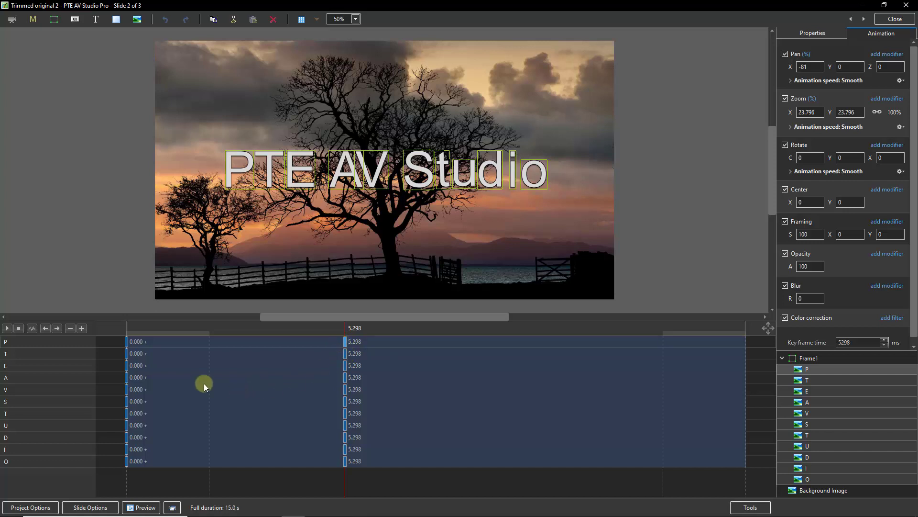
- Examine letter P's start keyframe on slide 2 of the trimmed project and play the slide's animation
click(126, 343)
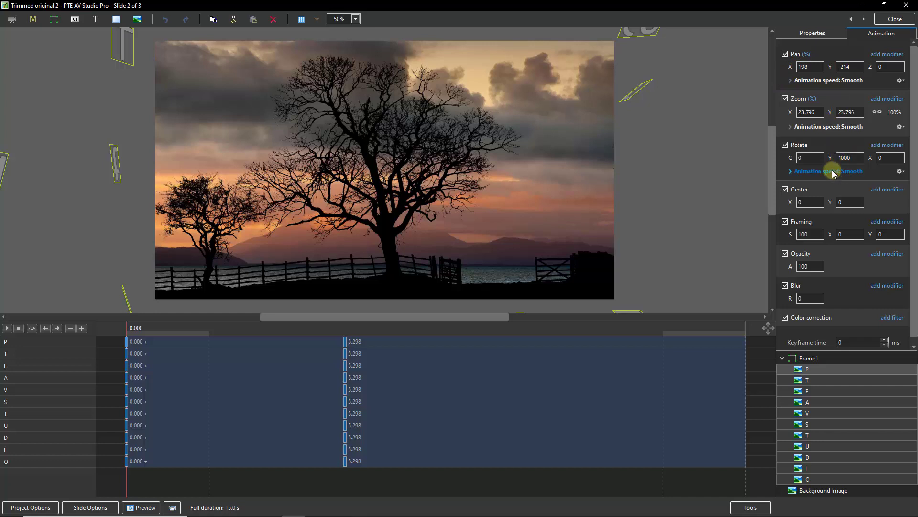
click(7, 329)
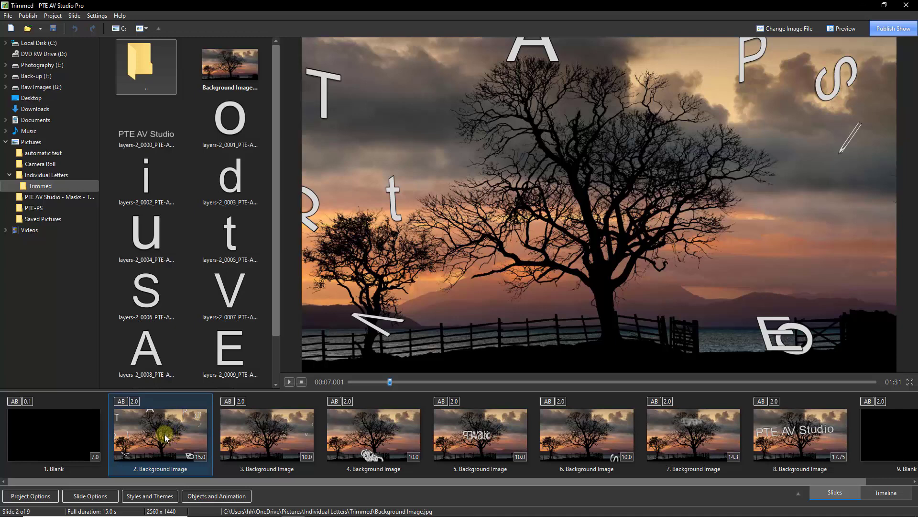
- Examine the preview of each letter animation slide in the trimmed project, going one by one from slide 2 to slide 8
right_click(166, 439)
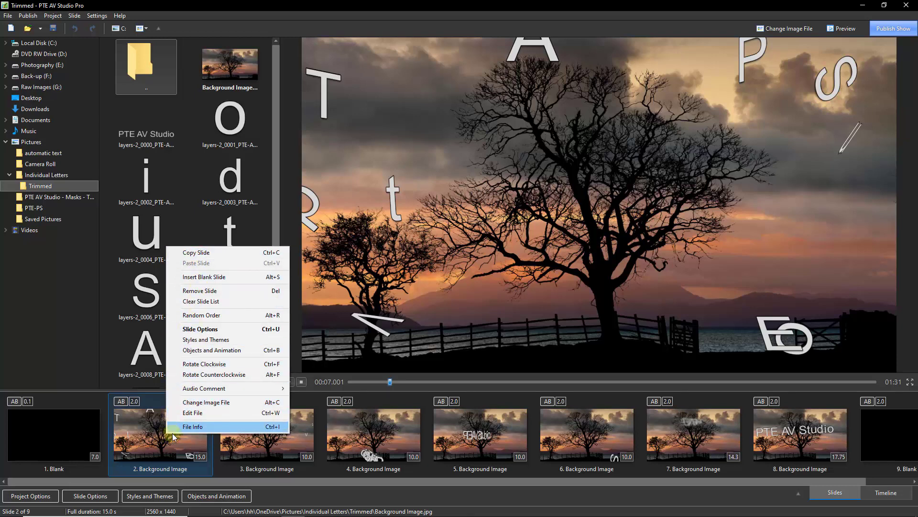
click(185, 472)
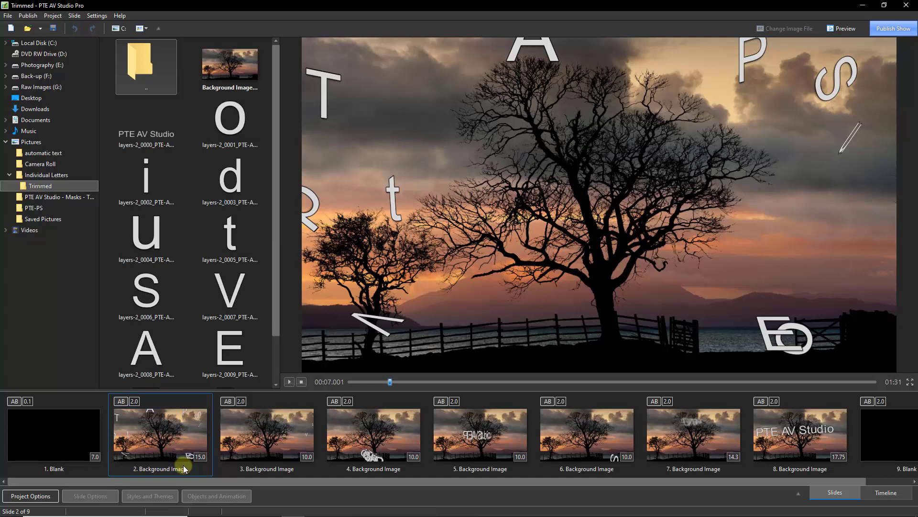
click(268, 438)
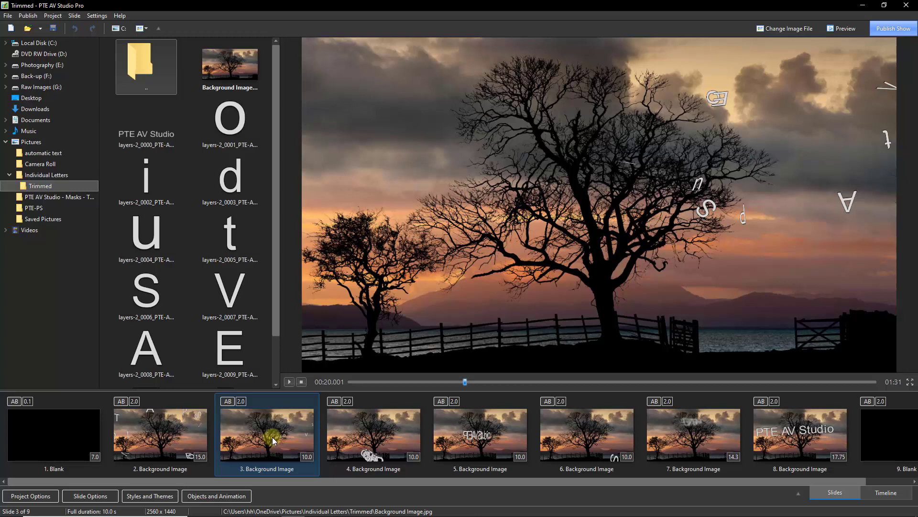
click(365, 422)
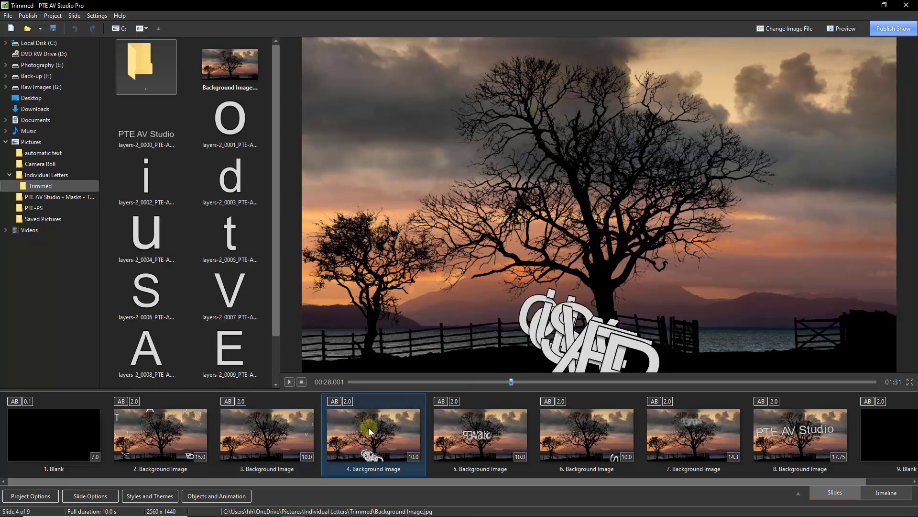
click(471, 432)
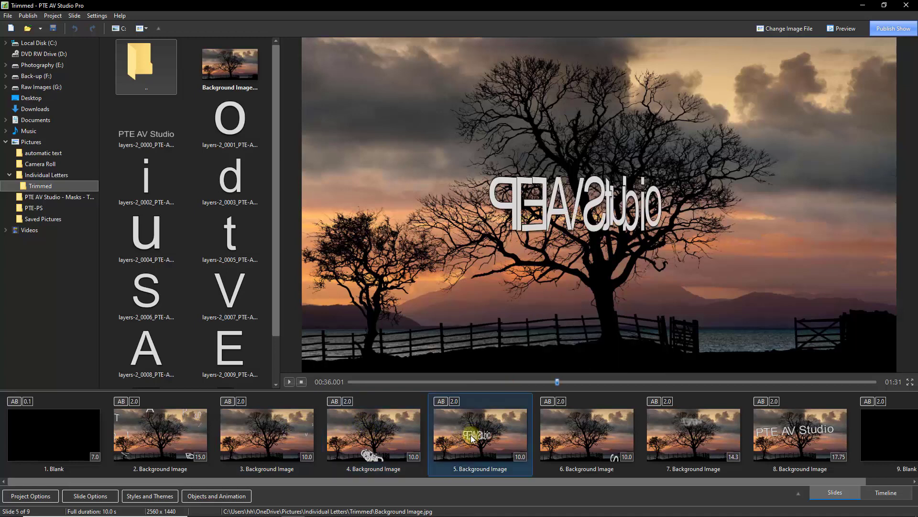
click(572, 435)
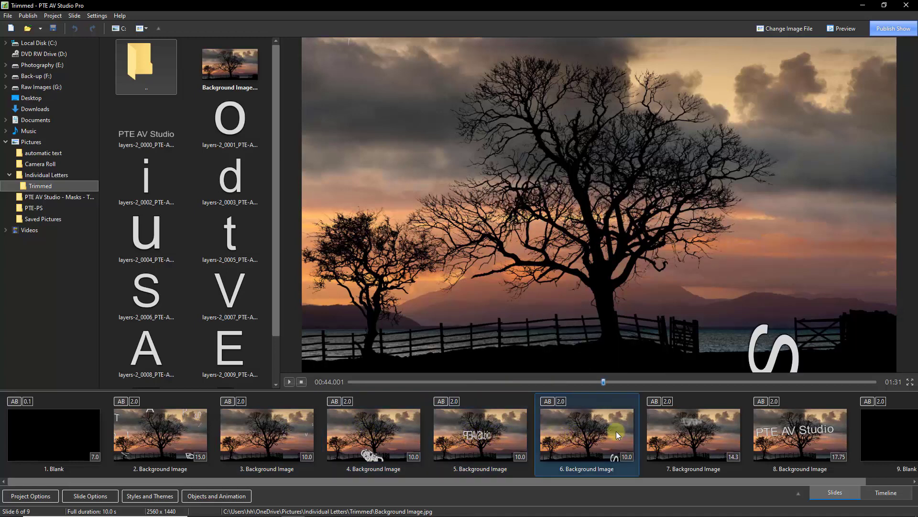
click(684, 426)
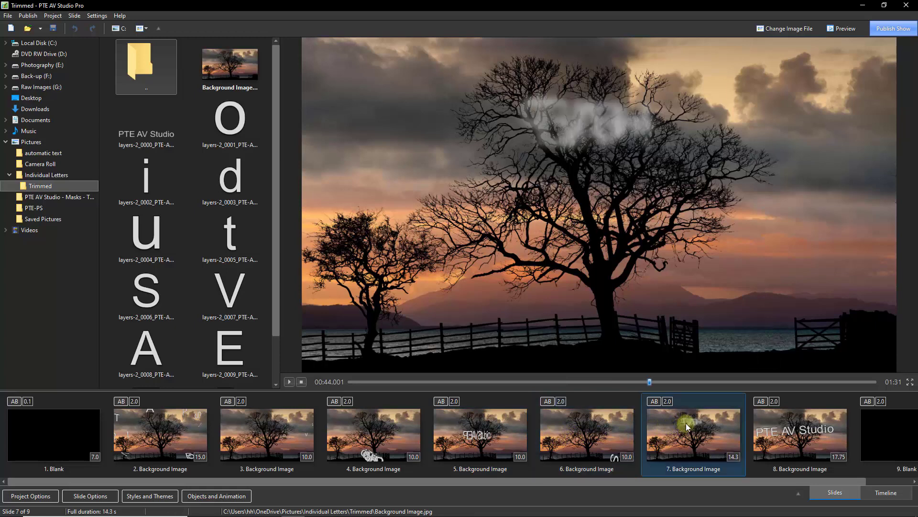
click(803, 427)
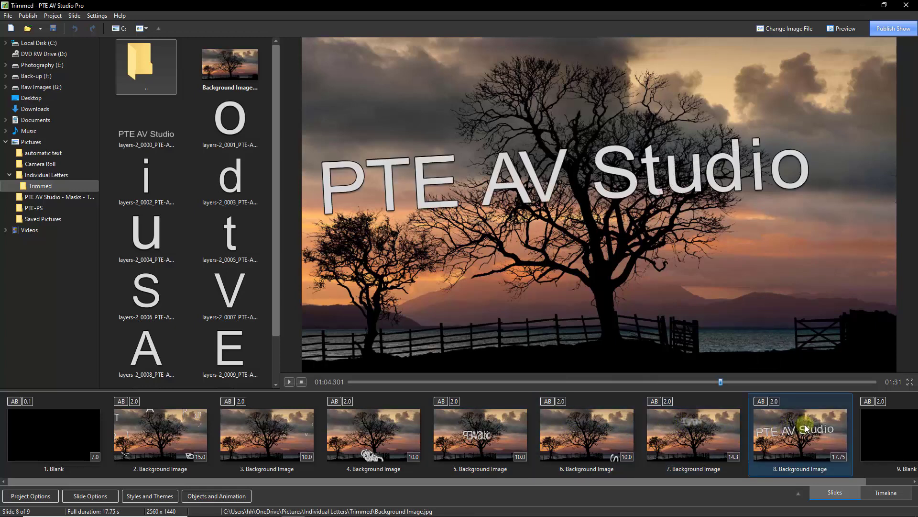